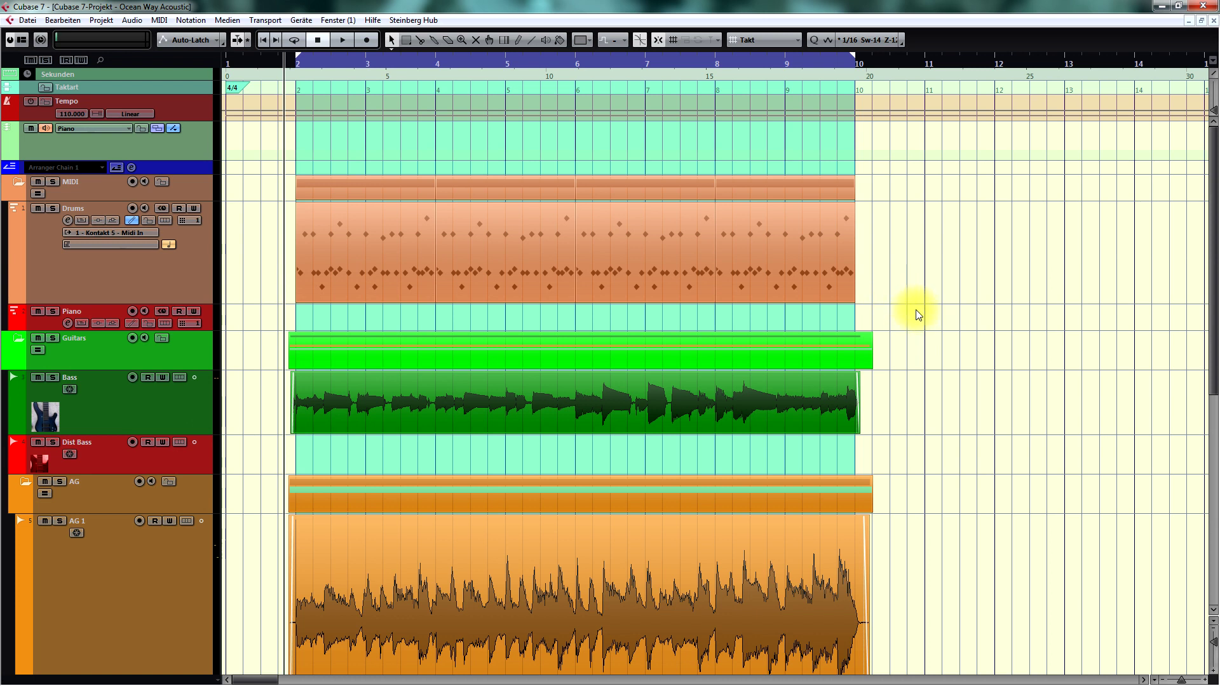
Step: Look over the project's tracks and inspect the notes of the first Drums part in the drum editor
{"action": "scroll", "coordinate": [917, 312], "scroll_direction": "down", "scroll_amount": 10}
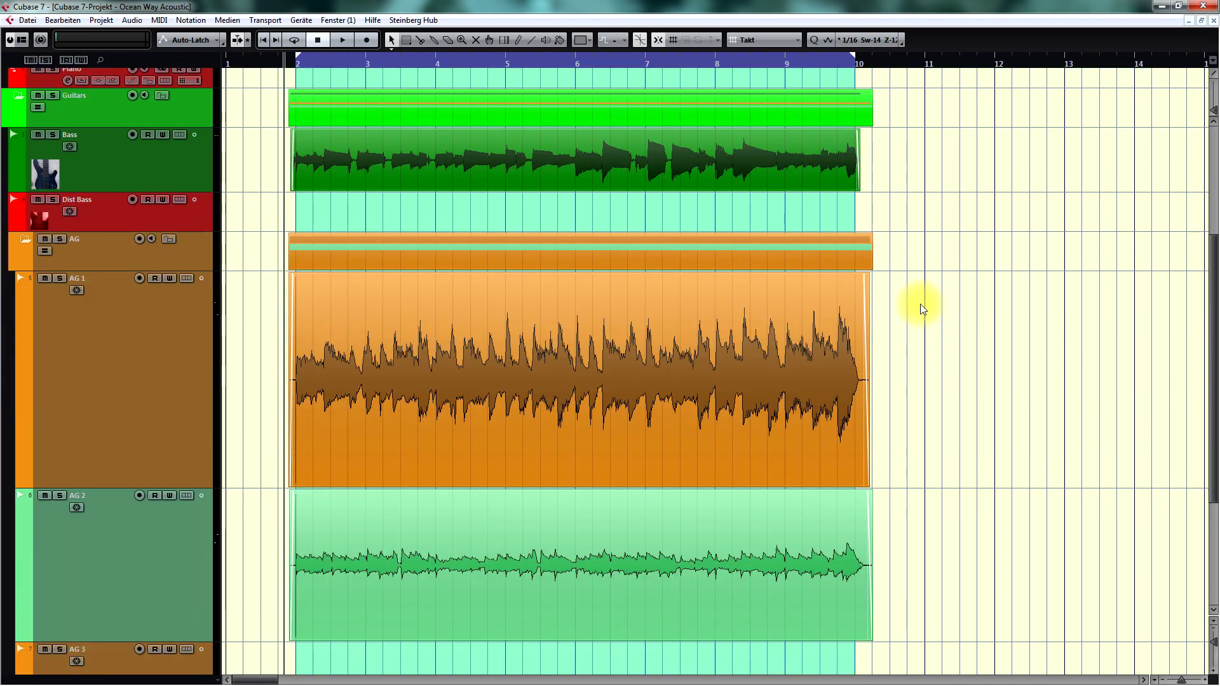
{"action": "scroll", "coordinate": [930, 302], "scroll_direction": "up", "scroll_amount": 3}
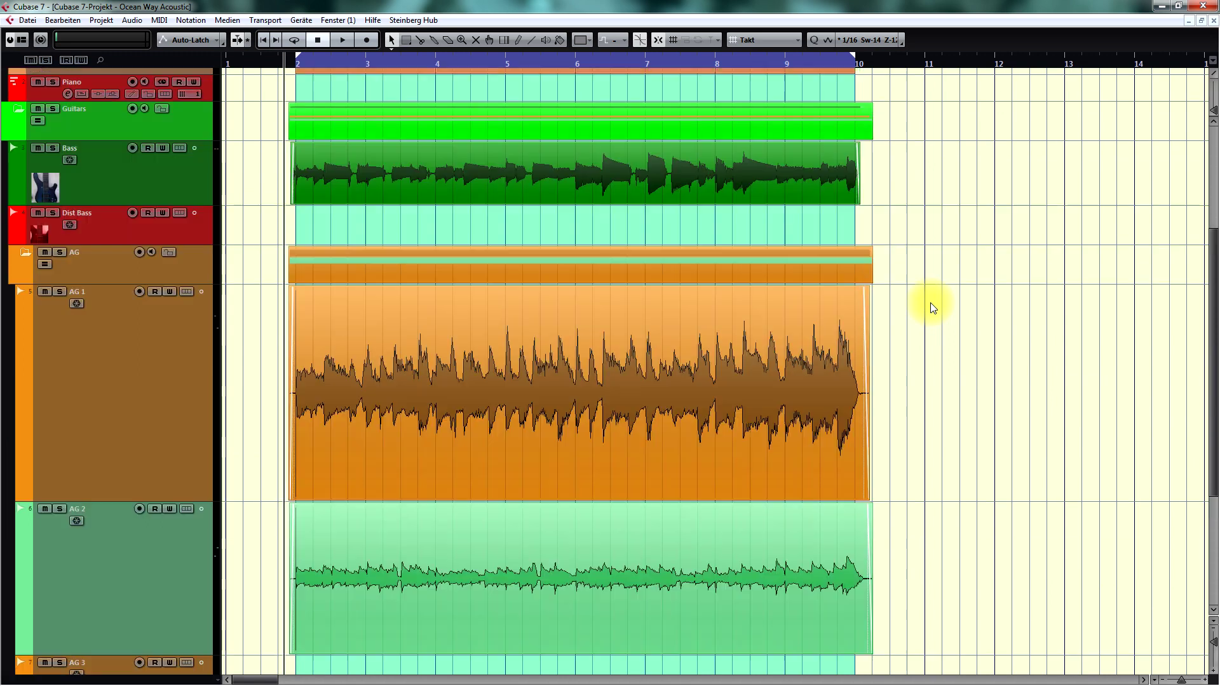
{"action": "scroll", "coordinate": [930, 302], "scroll_direction": "up", "scroll_amount": 7}
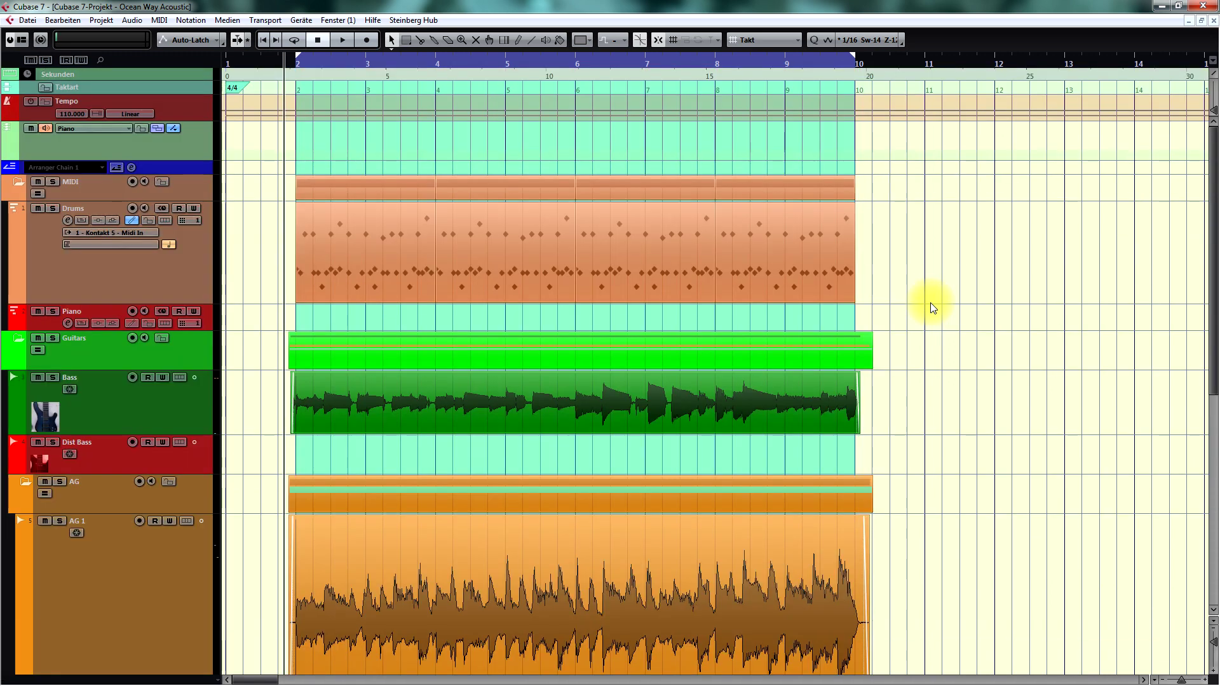
{"action": "double_click", "coordinate": [432, 237]}
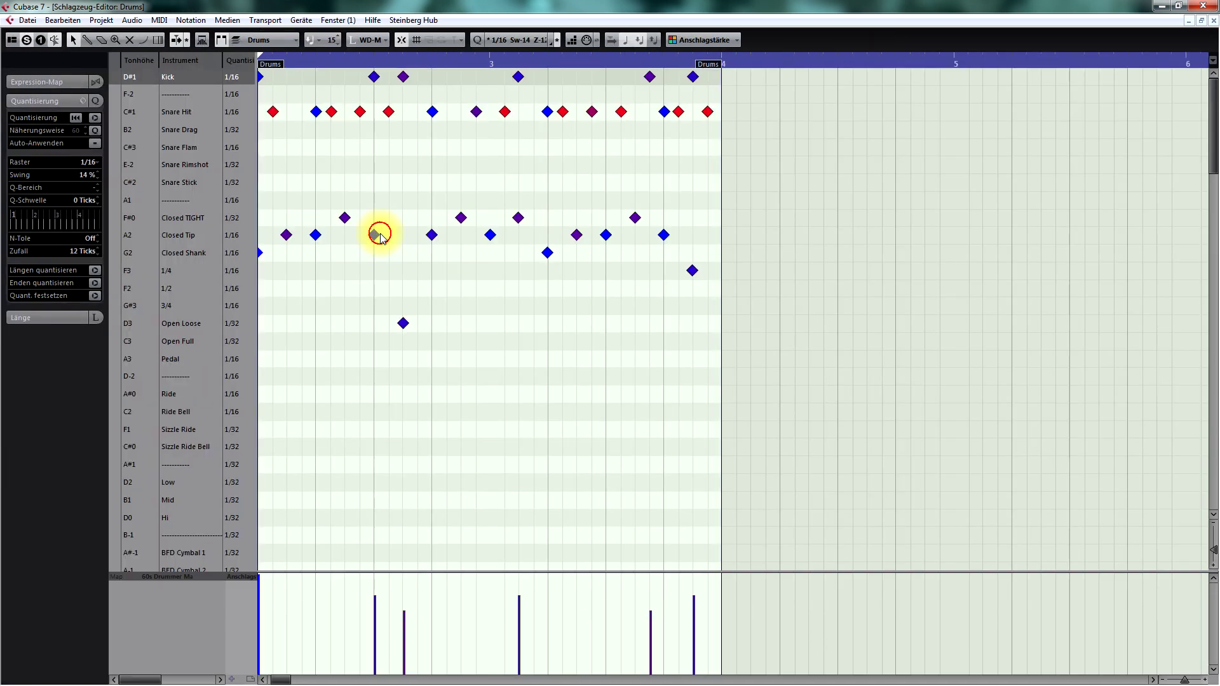
{"action": "key", "text": "Escape"}
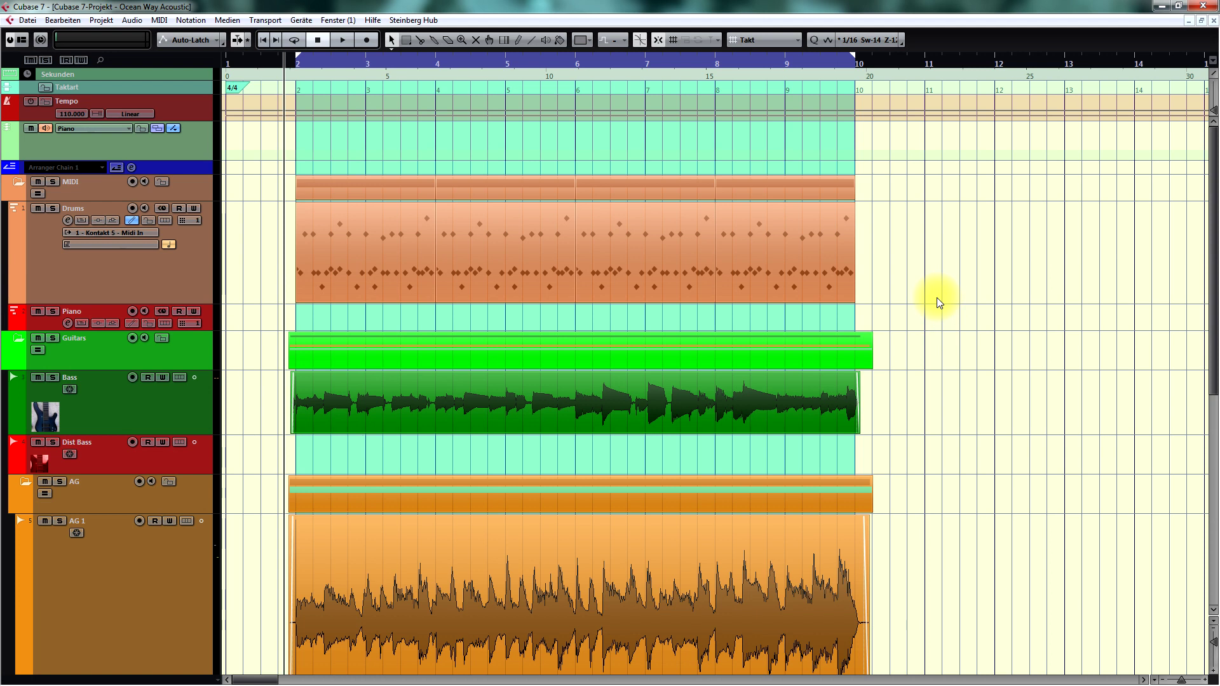
Step: Audition the AG 1 guitar track in solo, then take it out of solo
{"action": "scroll", "coordinate": [938, 297], "scroll_direction": "down", "scroll_amount": 5}
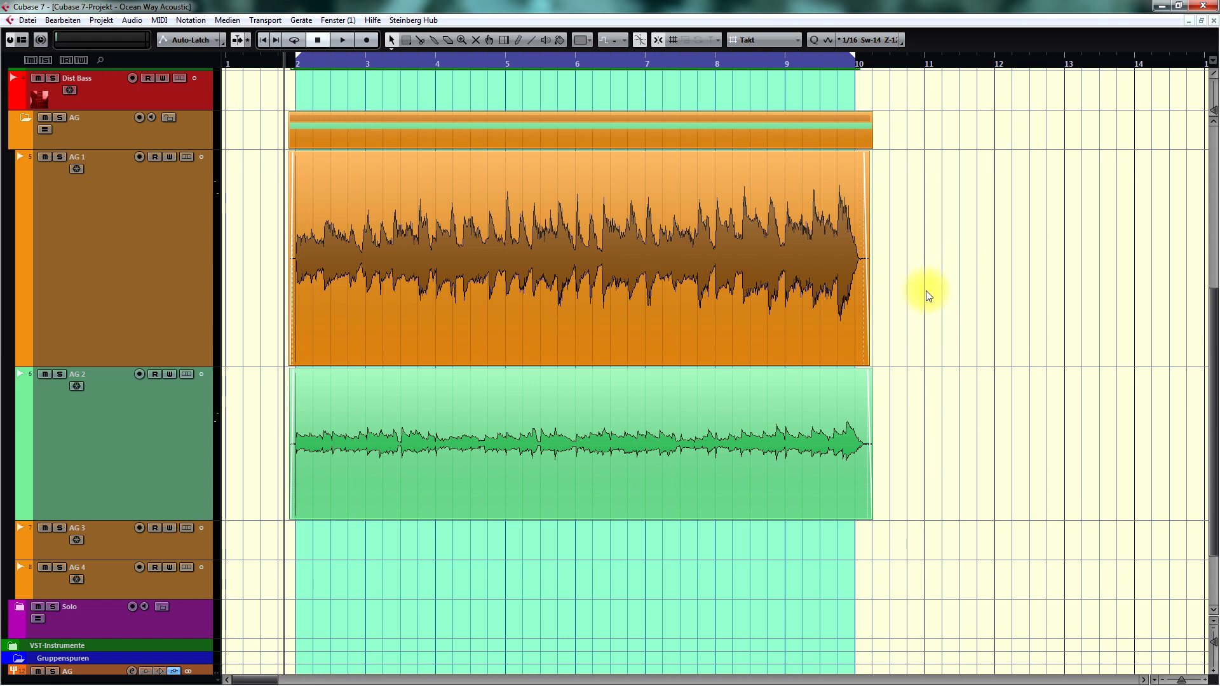
{"action": "left_click", "coordinate": [871, 330]}
{"action": "key", "text": "h"}
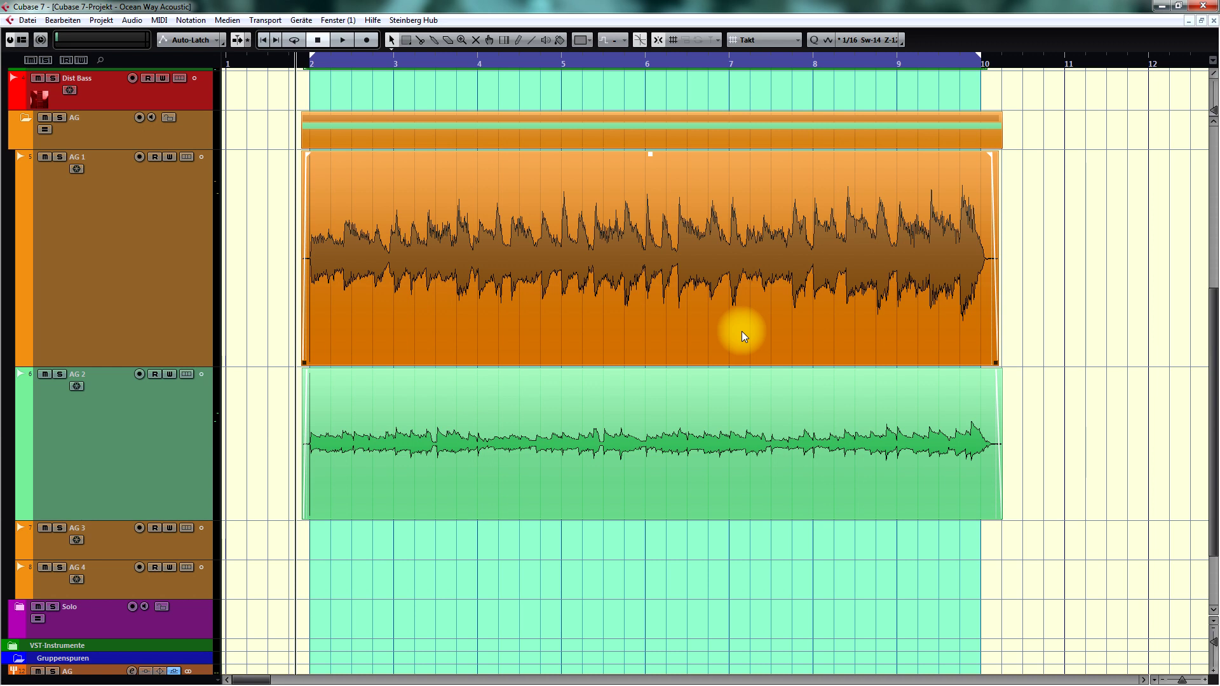
{"action": "left_click", "coordinate": [286, 291]}
{"action": "left_click", "coordinate": [59, 157]}
{"action": "left_click", "coordinate": [308, 242]}
{"action": "key", "text": "space"}
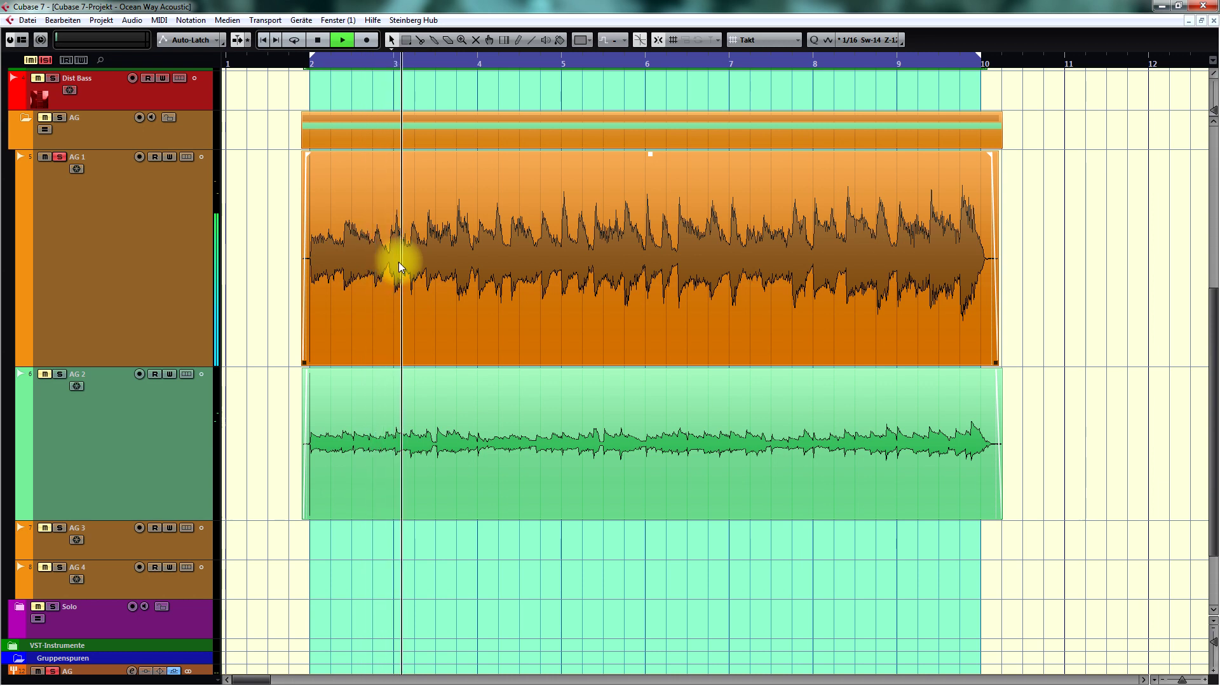
{"action": "left_click", "coordinate": [157, 236]}
{"action": "key", "text": "space"}
{"action": "left_click", "coordinate": [59, 157]}
Step: Audition the AG 2 guitar track in solo, then take it out of solo
{"action": "left_click", "coordinate": [59, 374]}
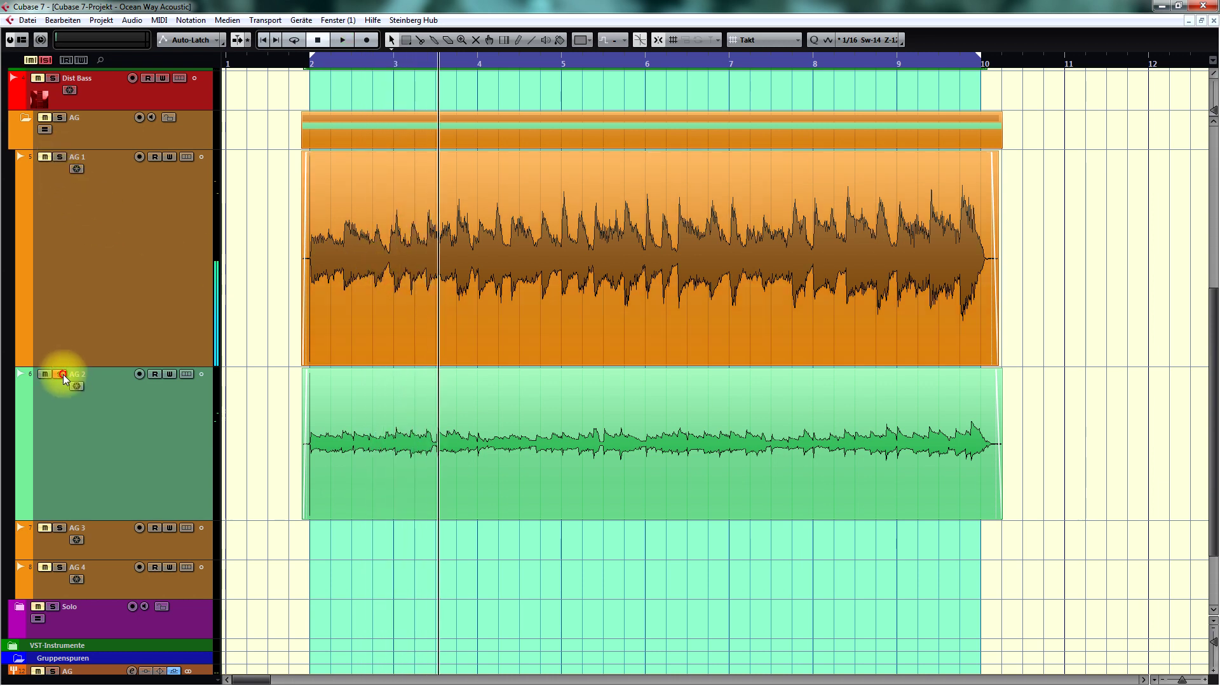
{"action": "left_click", "coordinate": [518, 346]}
{"action": "key", "text": "space"}
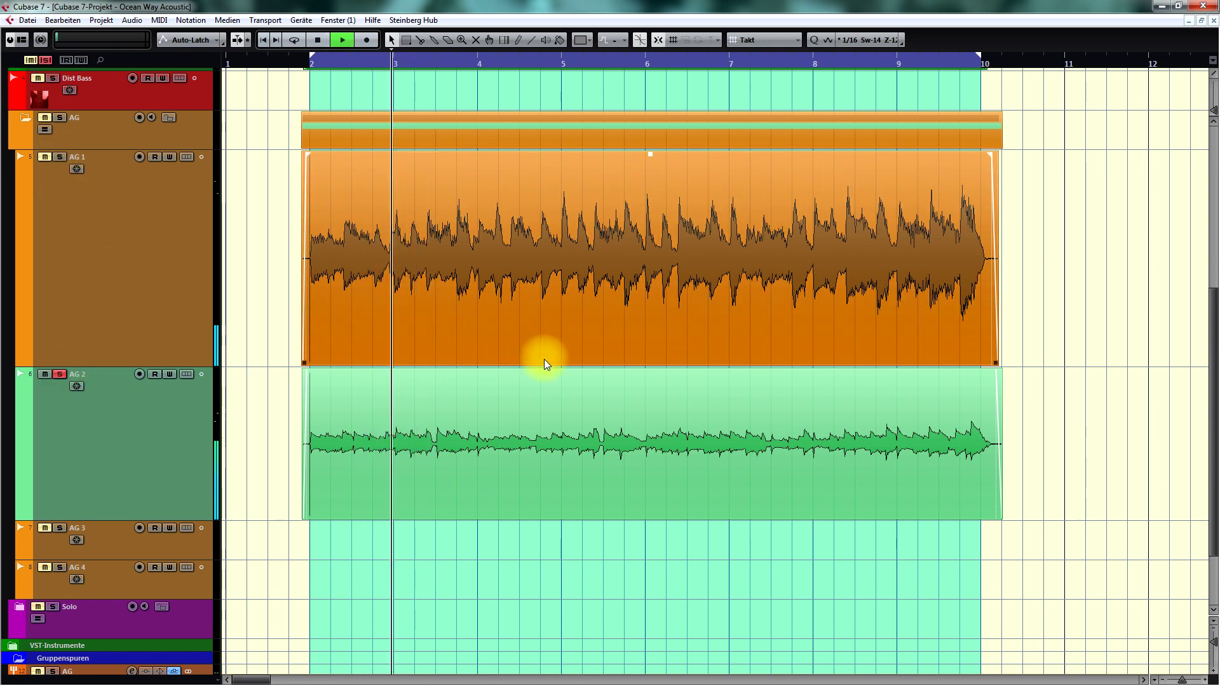
{"action": "key", "text": "space"}
{"action": "left_click", "coordinate": [59, 374]}
Step: Make the AG 2 track slightly taller in the arrangement
{"action": "left_click", "coordinate": [258, 338]}
{"action": "left_click_drag", "start_coordinate": [204, 521], "coordinate": [206, 546]}
{"action": "key", "text": "KP_Subtract"}
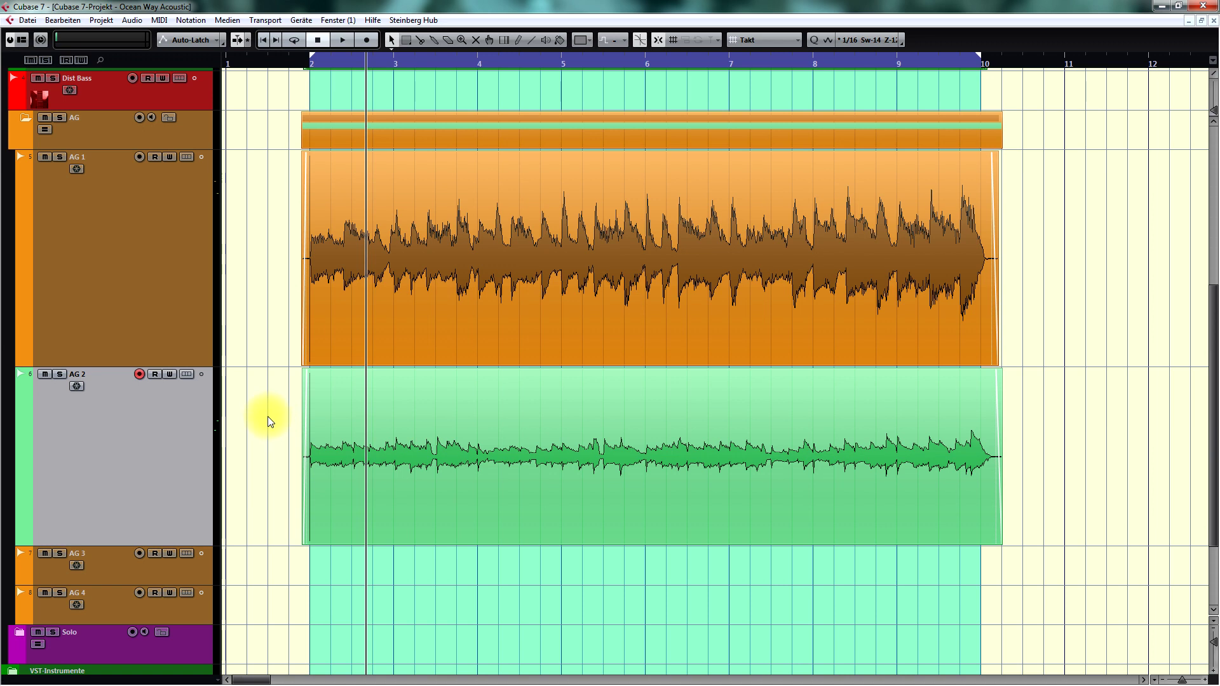
Step: Solo the Drums track and play it from the start of the locator range at bar 2
{"action": "scroll", "coordinate": [266, 419], "scroll_direction": "up", "scroll_amount": 3}
{"action": "scroll", "coordinate": [266, 416], "scroll_direction": "down", "scroll_amount": 1}
{"action": "left_click", "coordinate": [335, 431]}
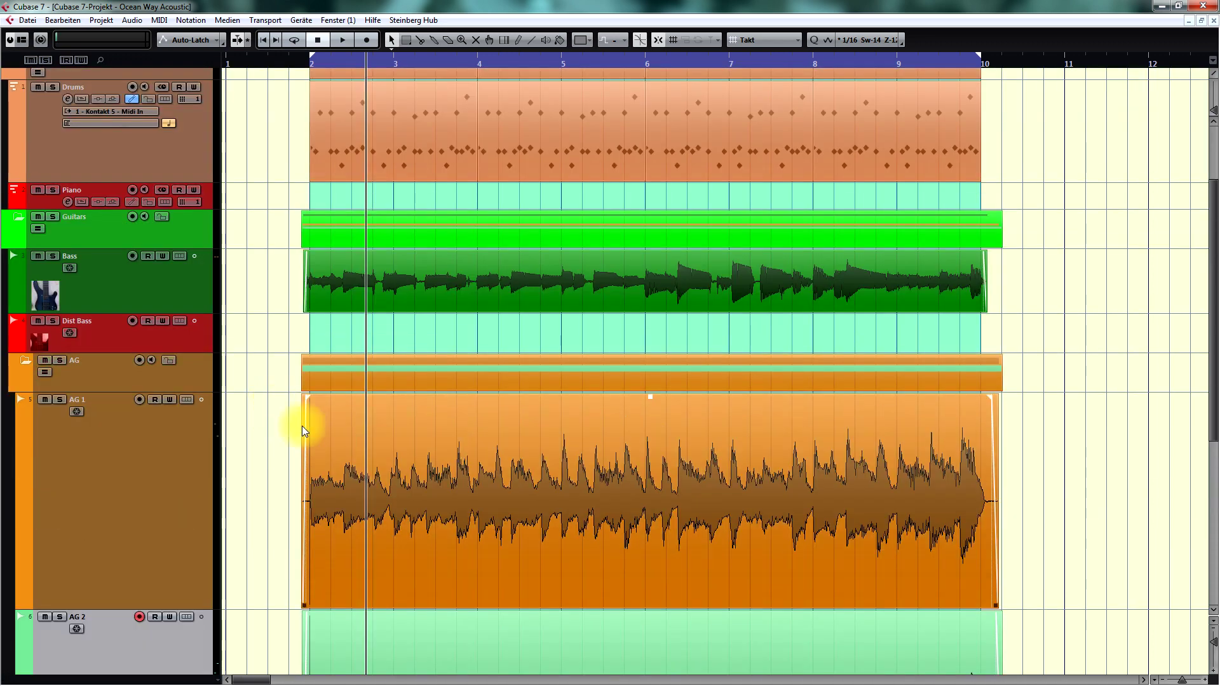
{"action": "scroll", "coordinate": [404, 427], "scroll_direction": "down", "scroll_amount": 2}
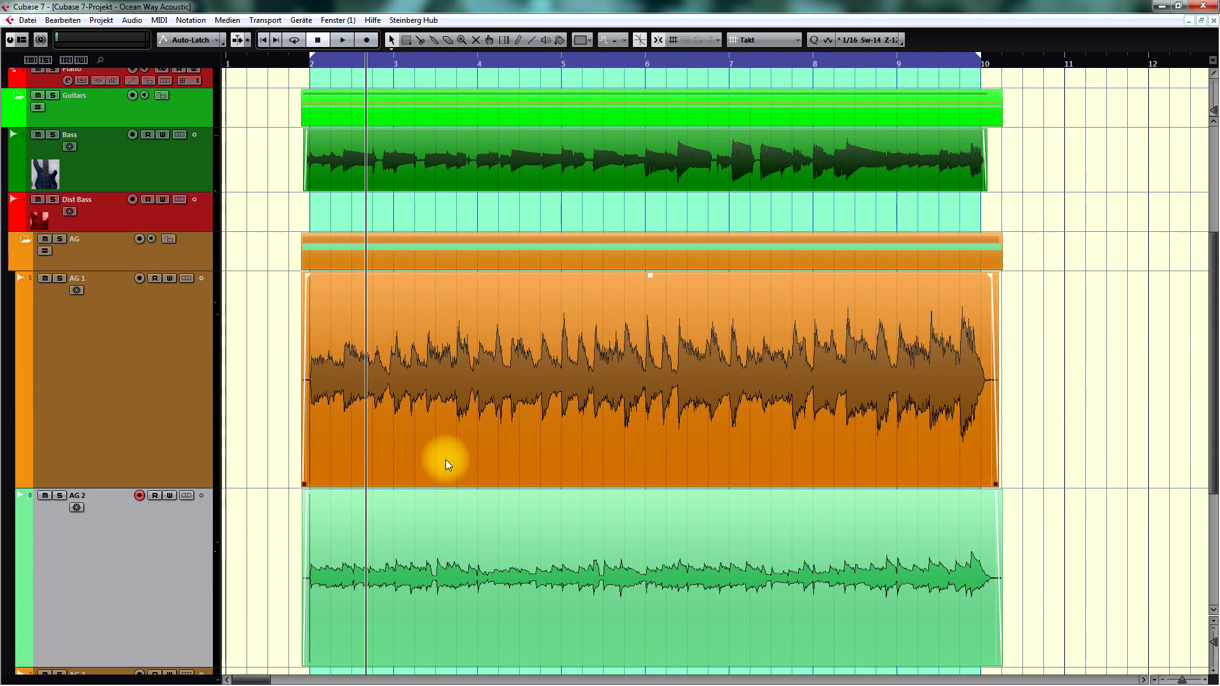
{"action": "scroll", "coordinate": [446, 460], "scroll_direction": "up", "scroll_amount": 4}
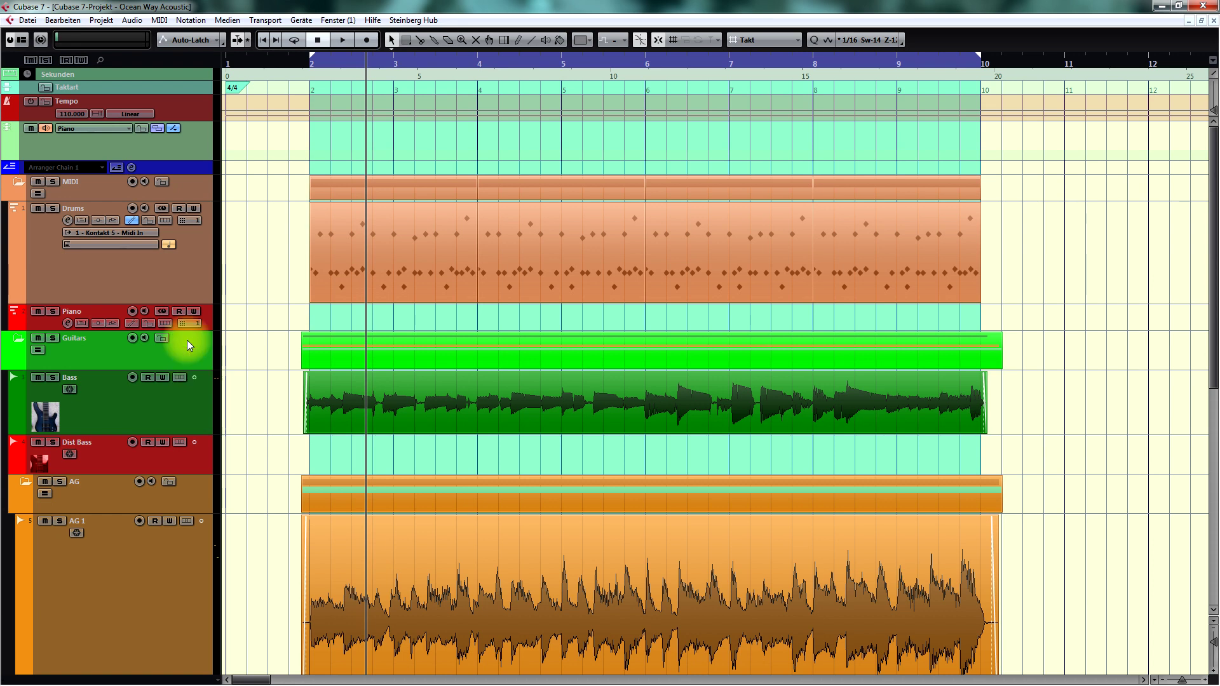
{"action": "left_click", "coordinate": [52, 208]}
{"action": "key", "text": "KP_Subtract"}
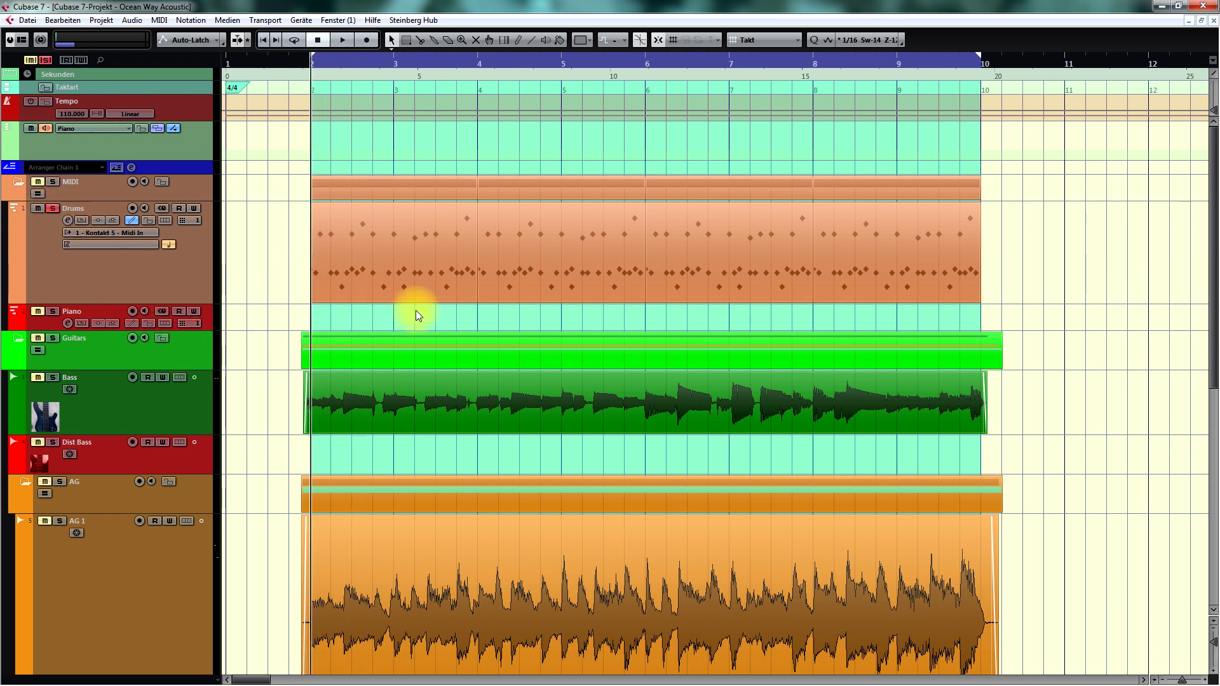
{"action": "key", "text": "space"}
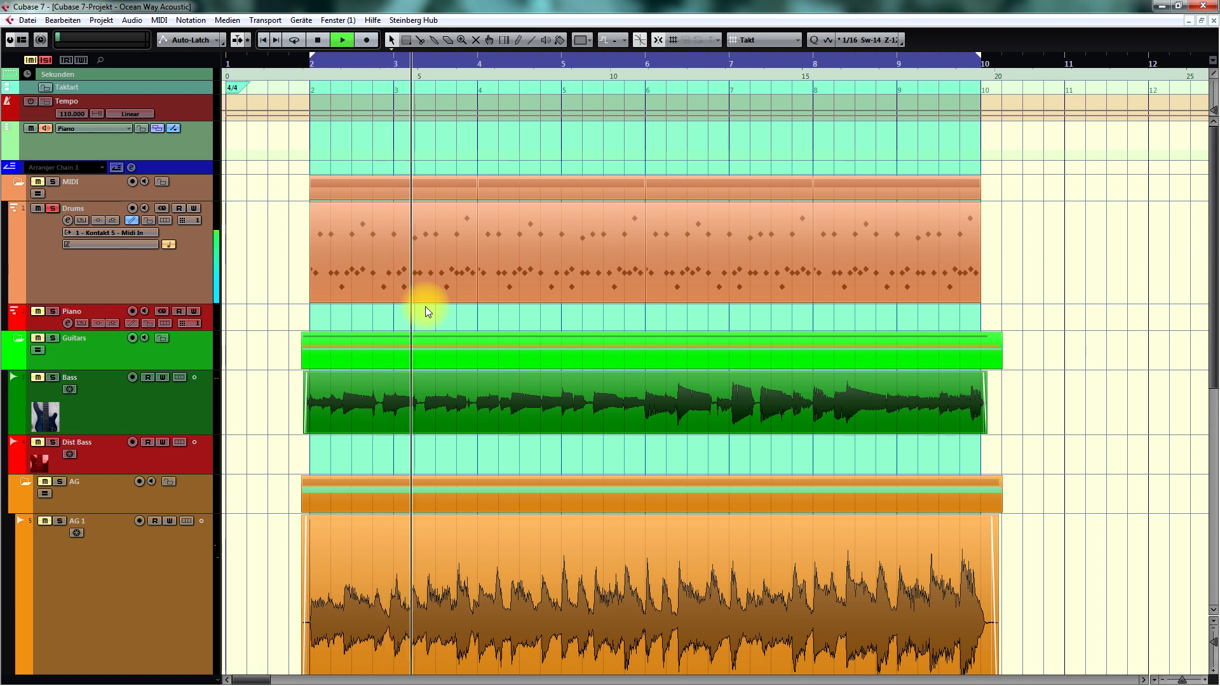
{"action": "left_click", "coordinate": [467, 288]}
{"action": "key", "text": "space"}
Step: Inspect the Kit and Options pages of the Abbey Road 60s Drummer instrument in Kontakt 5, then close its window
{"action": "key", "text": "ctrl+shift+a"}
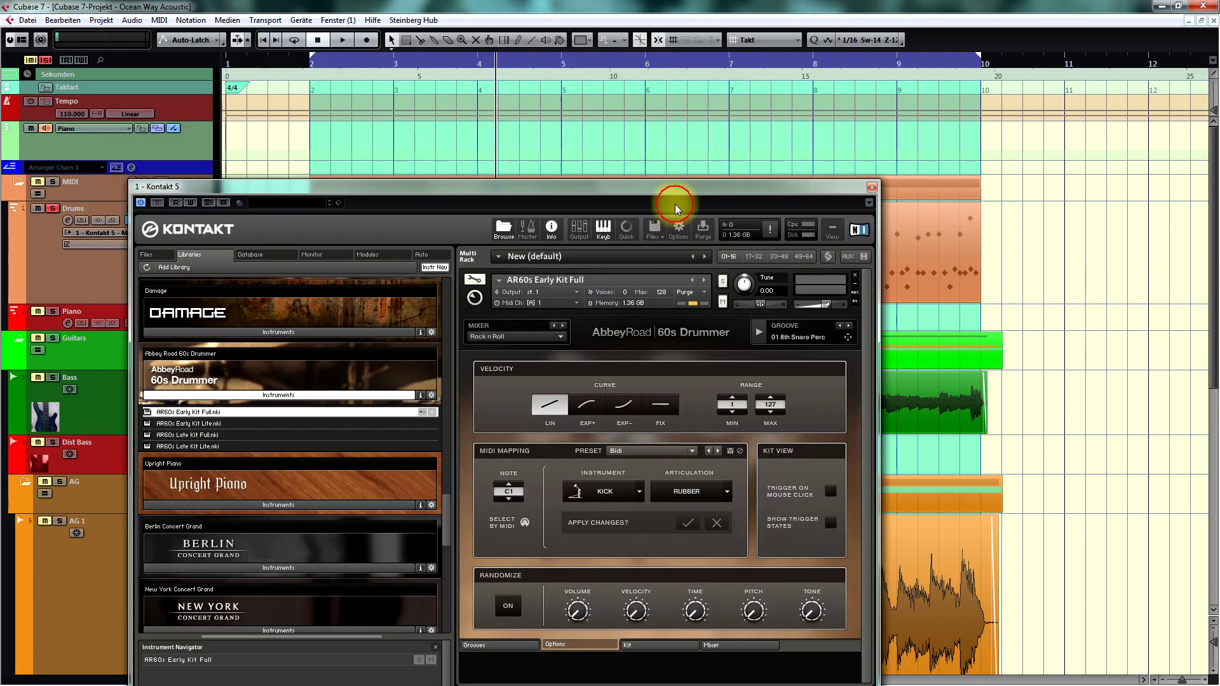
{"action": "left_click_drag", "start_coordinate": [673, 207], "coordinate": [697, 73]}
{"action": "left_click", "coordinate": [667, 529]}
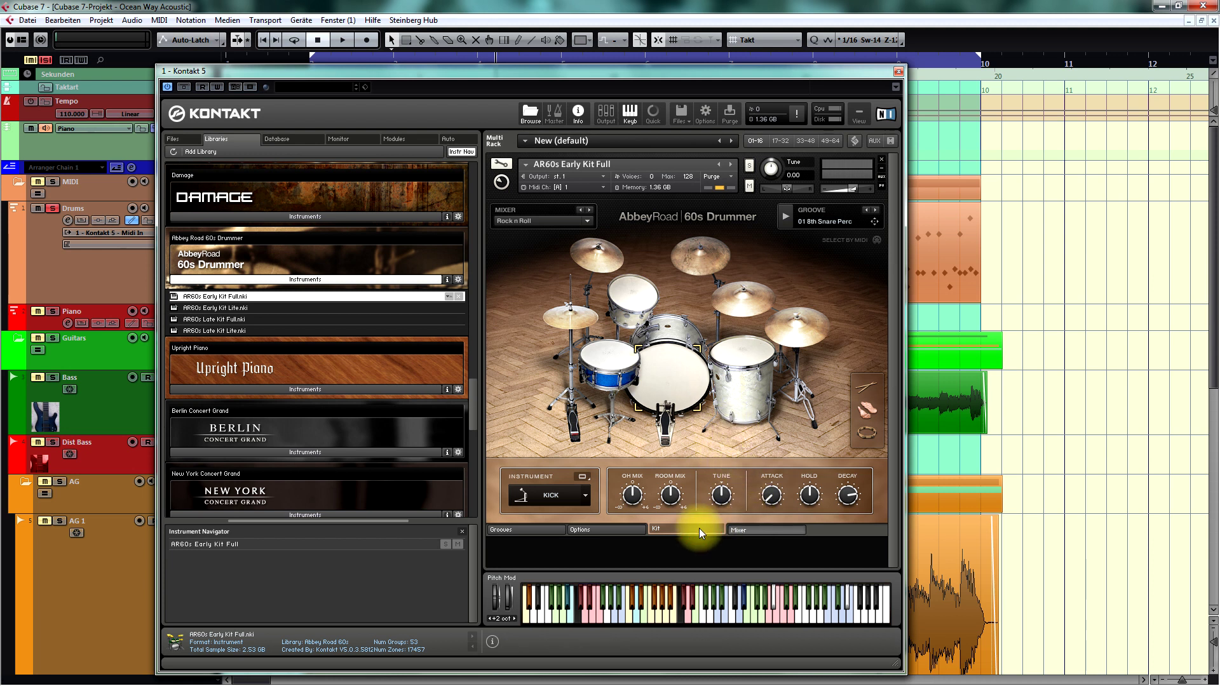
{"action": "left_click", "coordinate": [750, 533]}
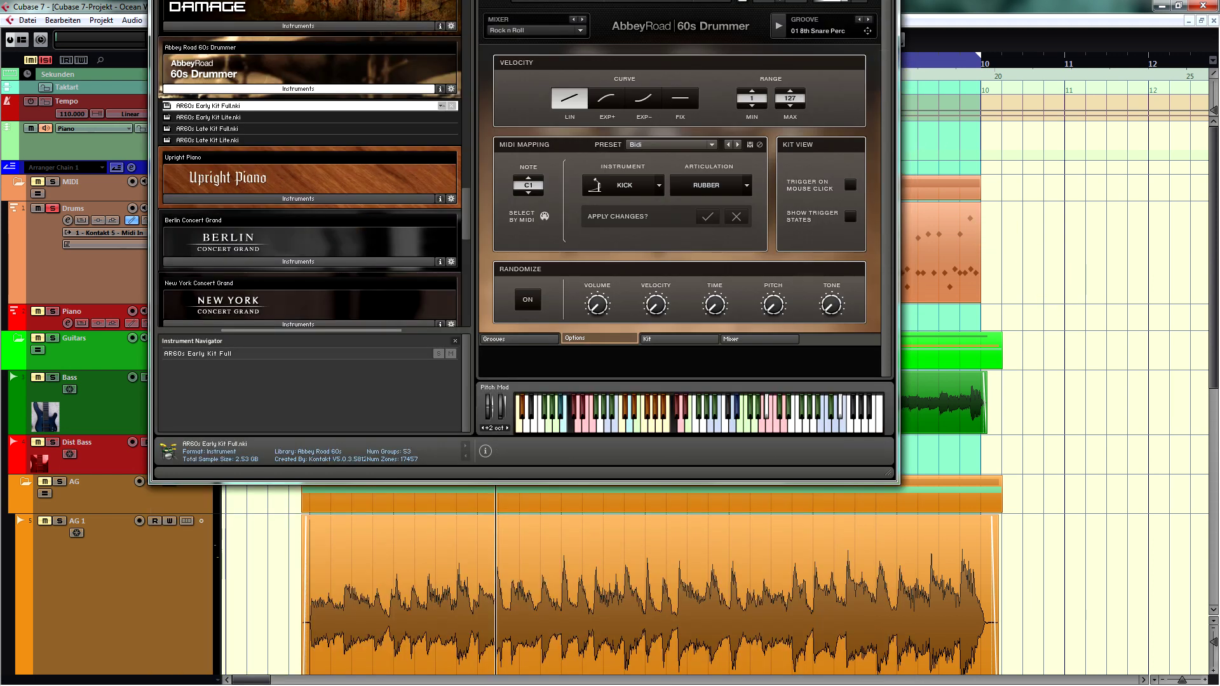
{"action": "key", "text": "ctrl+w"}
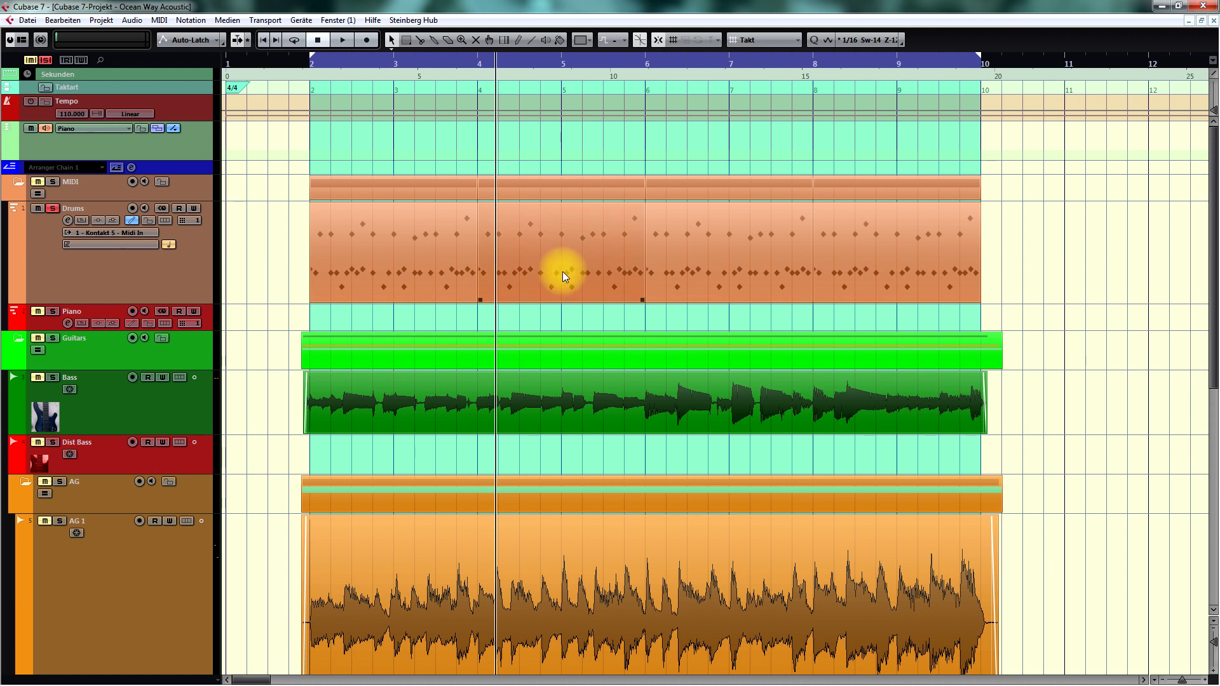
Step: Switch the solo from Drums to Bass, audition the bass recording, and take it out of solo
{"action": "left_click", "coordinate": [53, 377]}
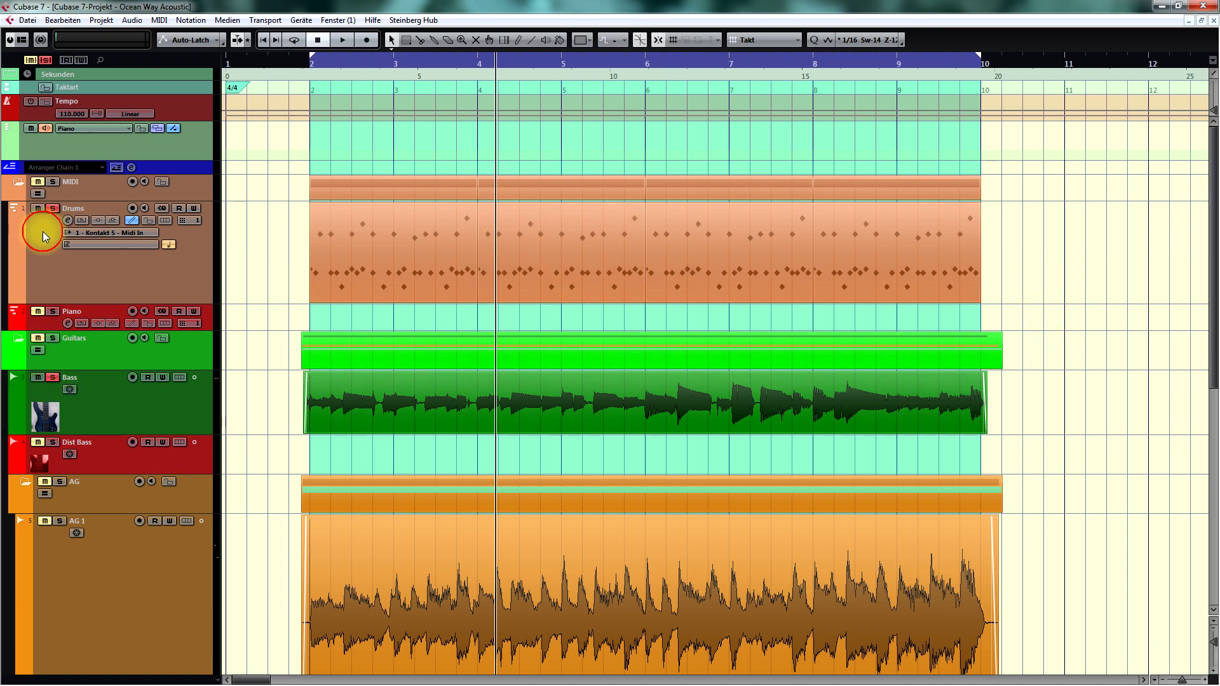
{"action": "left_click", "coordinate": [52, 210]}
{"action": "key", "text": "KP_Subtract"}
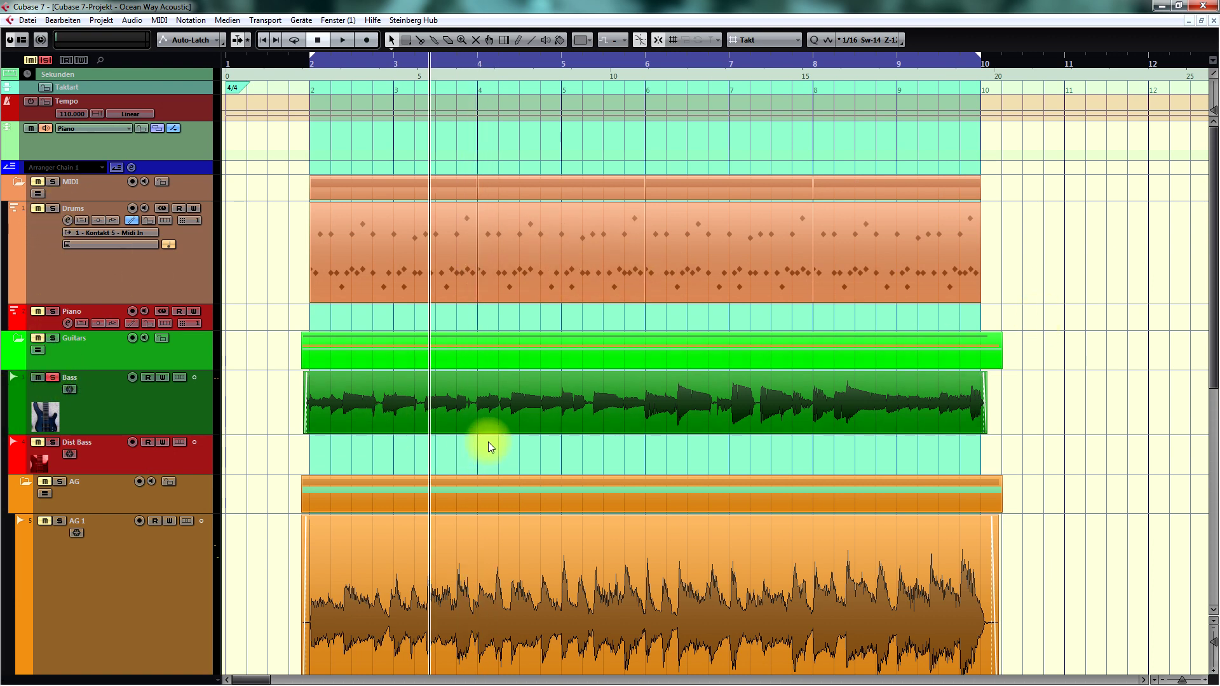
{"action": "key", "text": "space"}
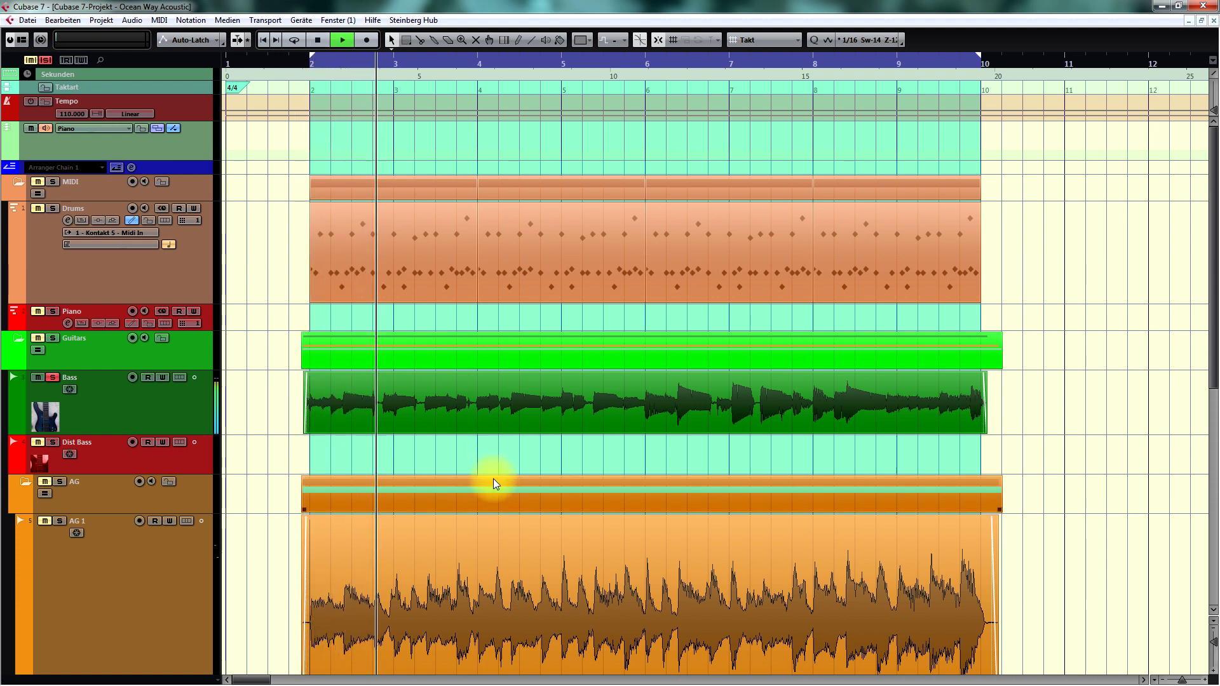
{"action": "key", "text": "space"}
{"action": "left_click", "coordinate": [55, 380]}
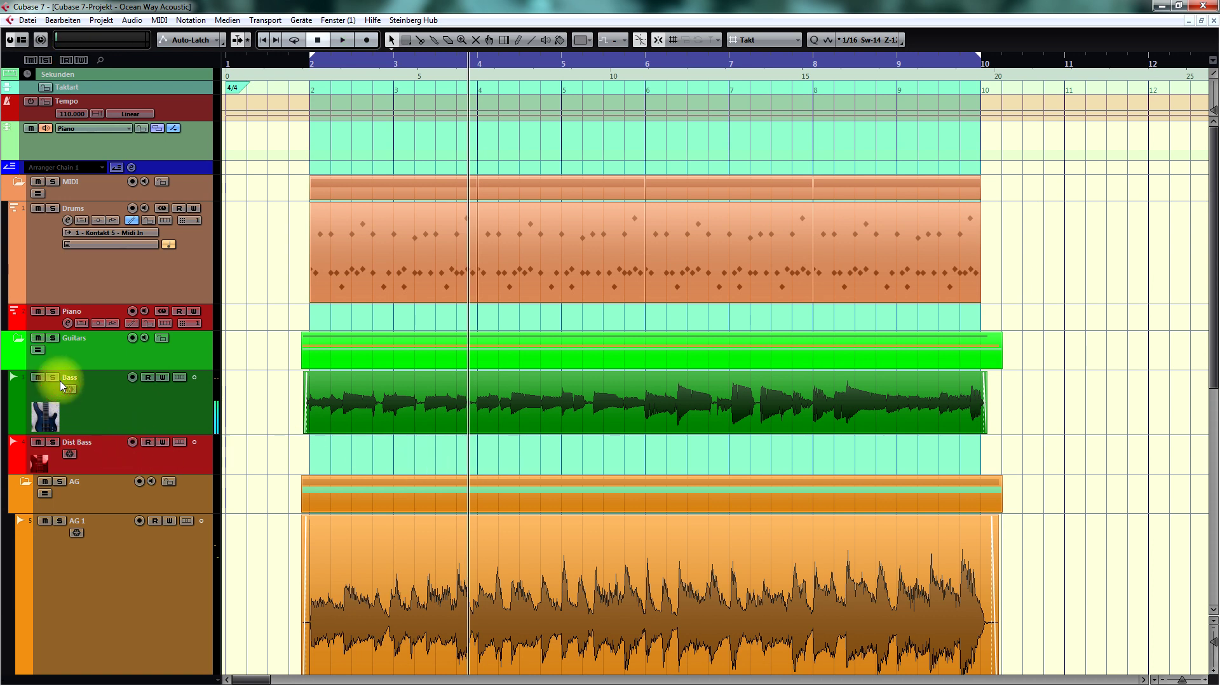
Step: Solo the AG 1 track and play it from the left locator for about two bars
{"action": "scroll", "coordinate": [1077, 281], "scroll_direction": "down", "scroll_amount": 3}
{"action": "scroll", "coordinate": [1077, 281], "scroll_direction": "down", "scroll_amount": 2}
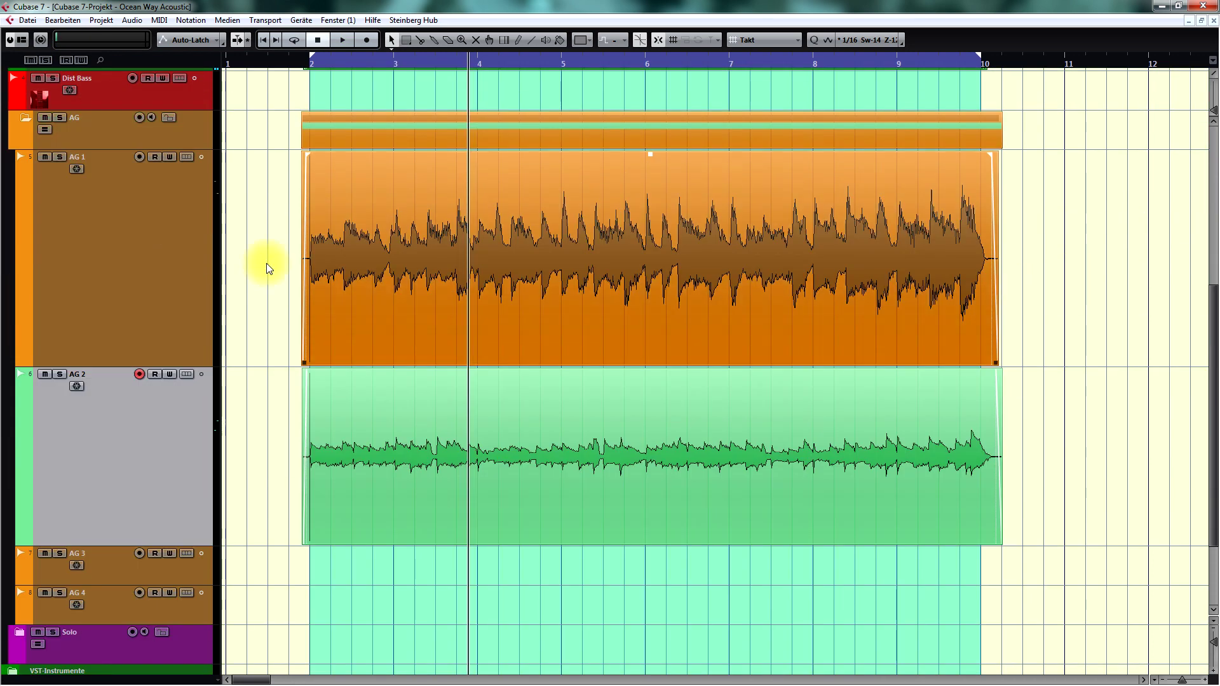
{"action": "left_click", "coordinate": [60, 156]}
{"action": "key", "text": "KP_1"}
{"action": "key", "text": "space"}
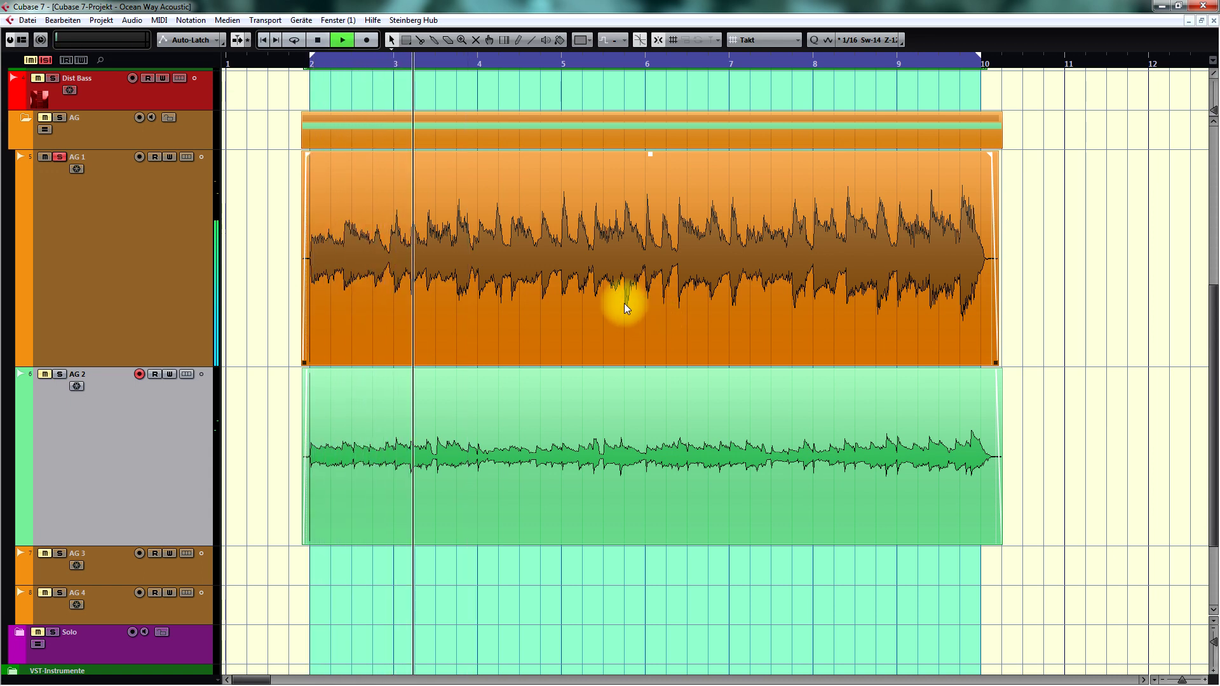
{"action": "key", "text": "space"}
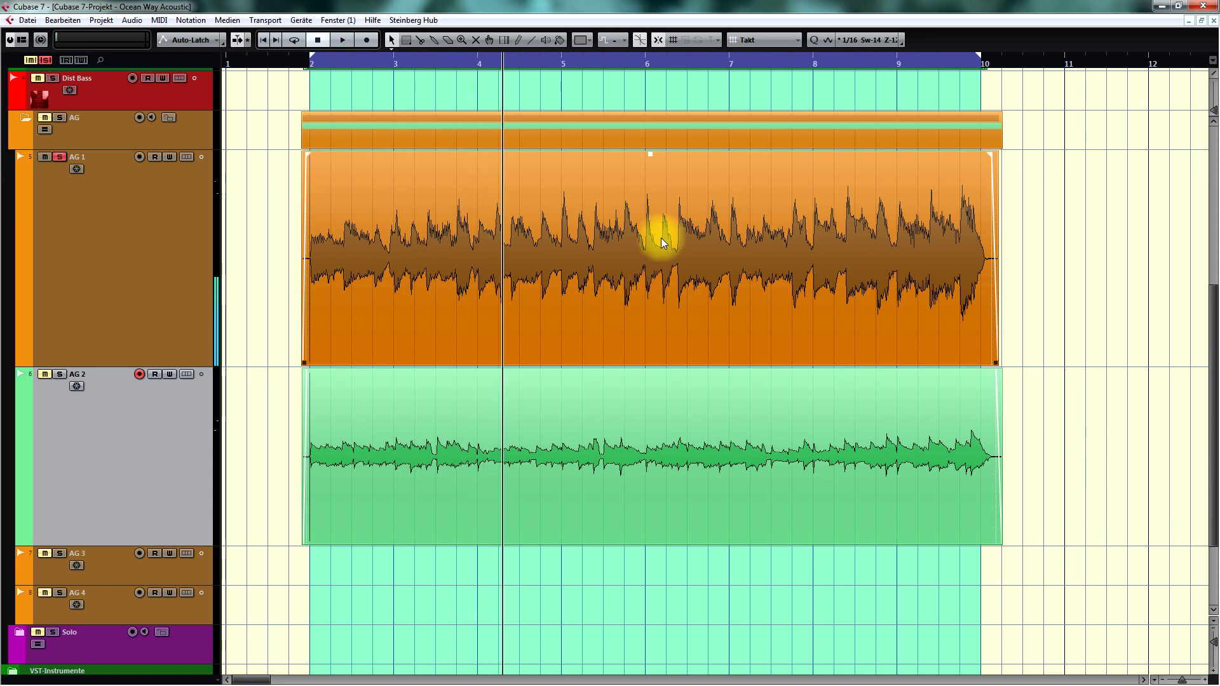
Step: Show the mixer and check the effect sends of the AG group channel
{"action": "key", "text": "F3"}
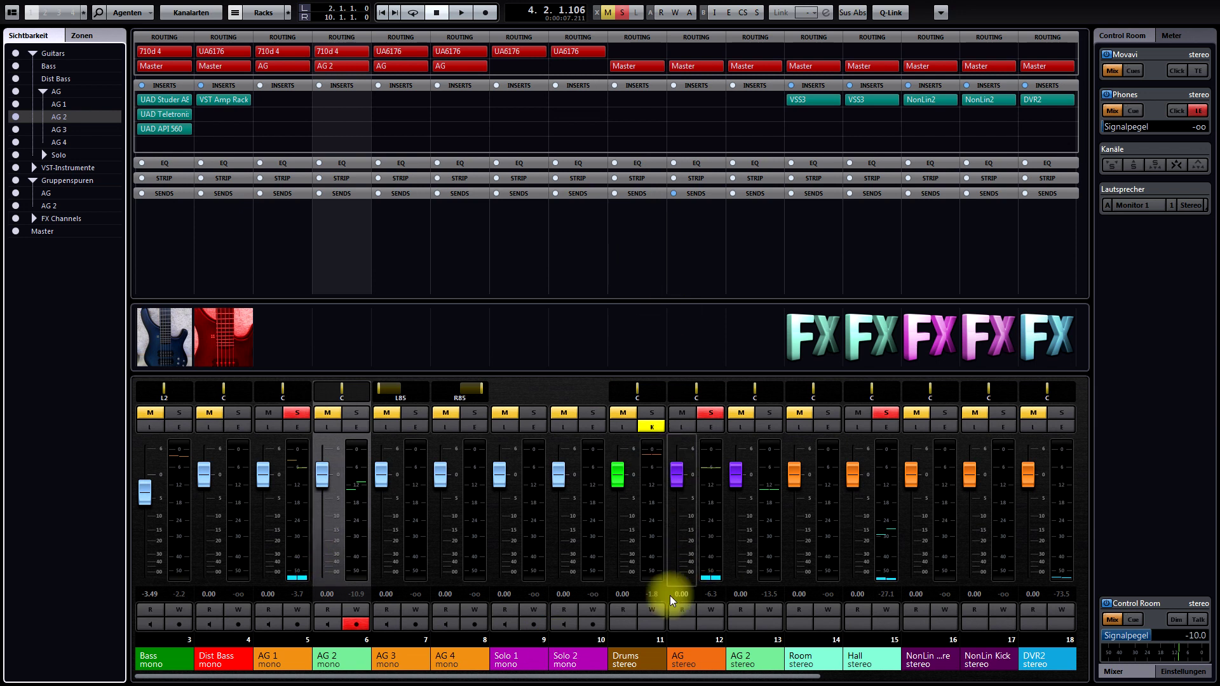
{"action": "left_click", "coordinate": [698, 194]}
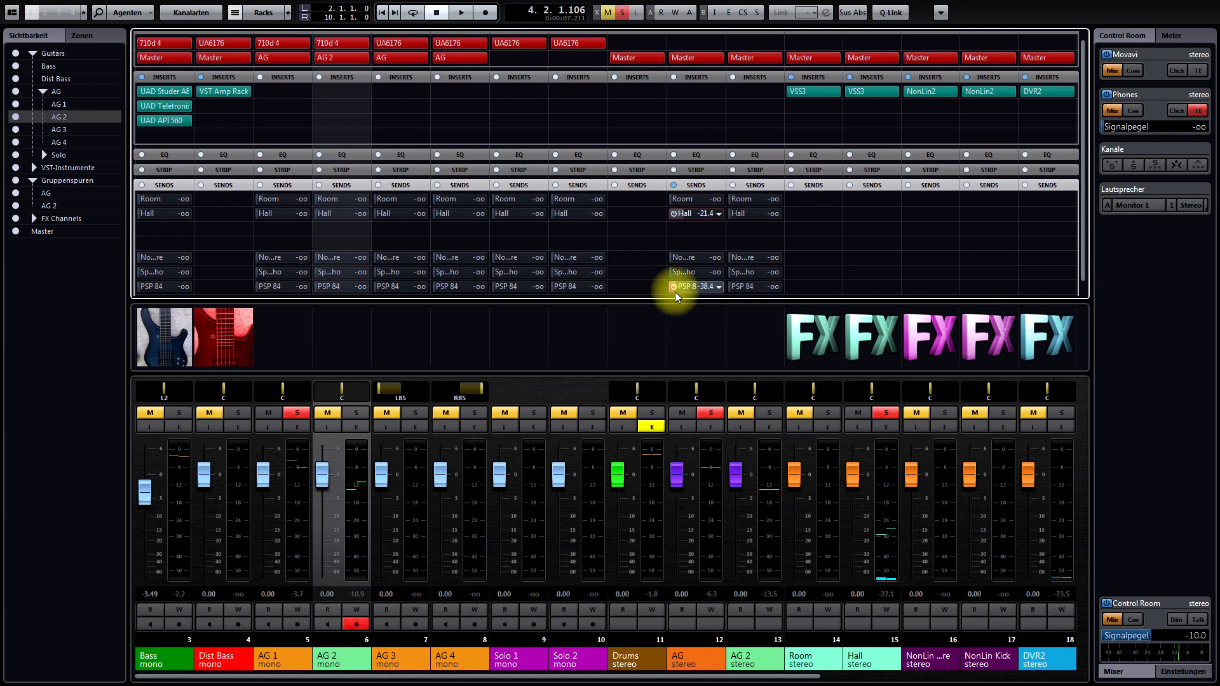
{"action": "left_click", "coordinate": [697, 185]}
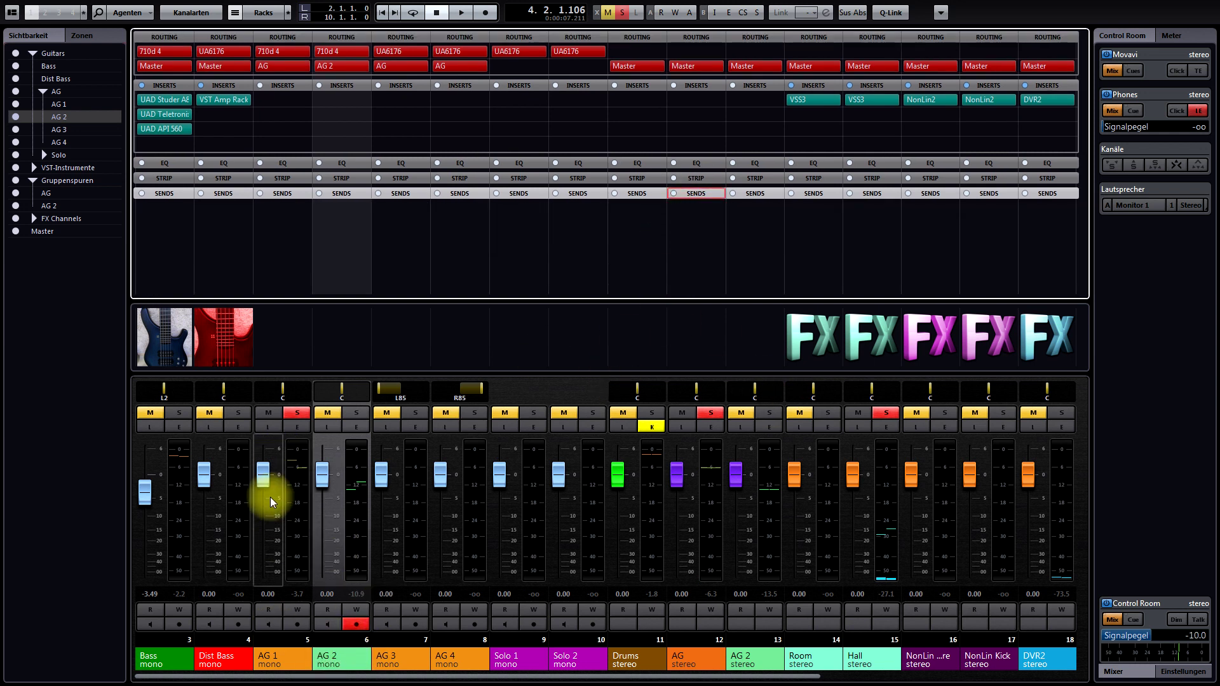
Step: Examine the input and output routing of the AG 1 and AG 2 channels
{"action": "left_click_drag", "start_coordinate": [262, 478], "coordinate": [327, 477]}
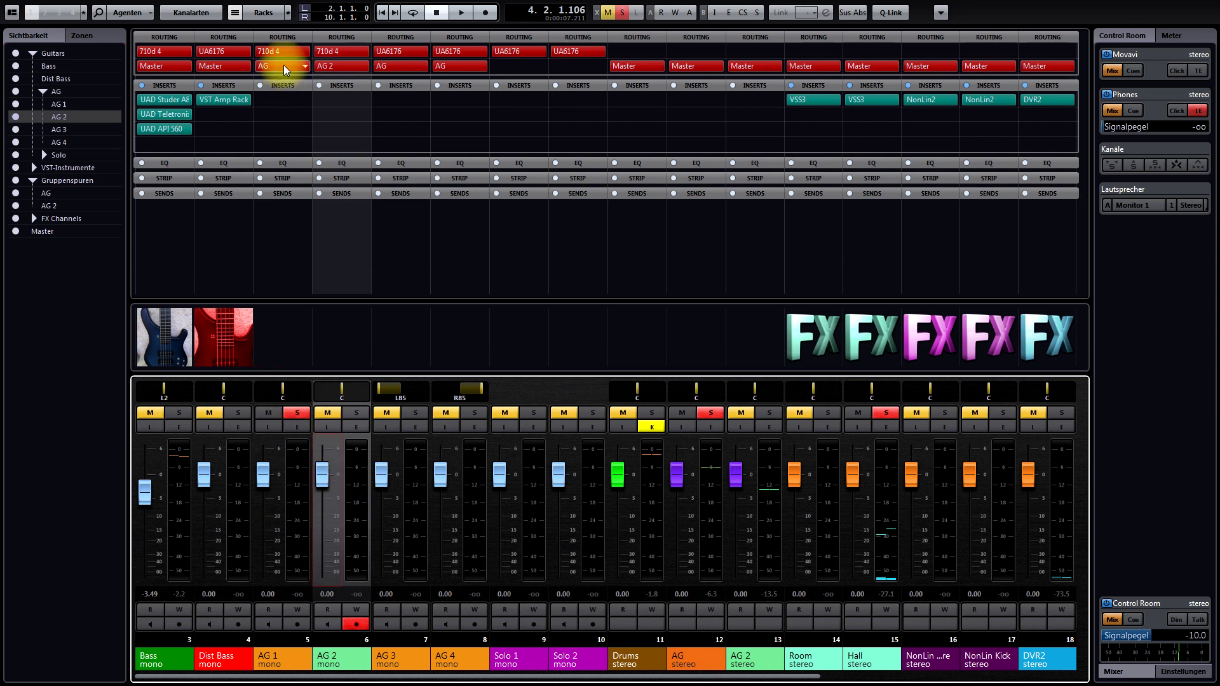
{"action": "left_click", "coordinate": [292, 37]}
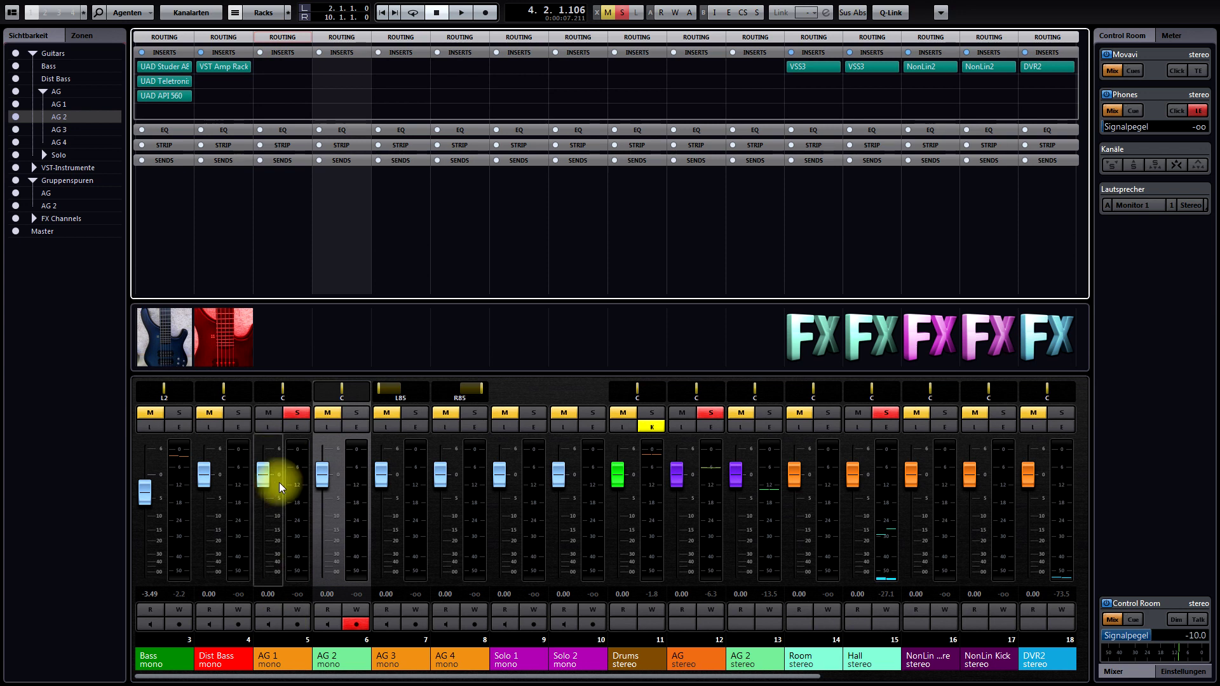
{"action": "left_click", "coordinate": [291, 37]}
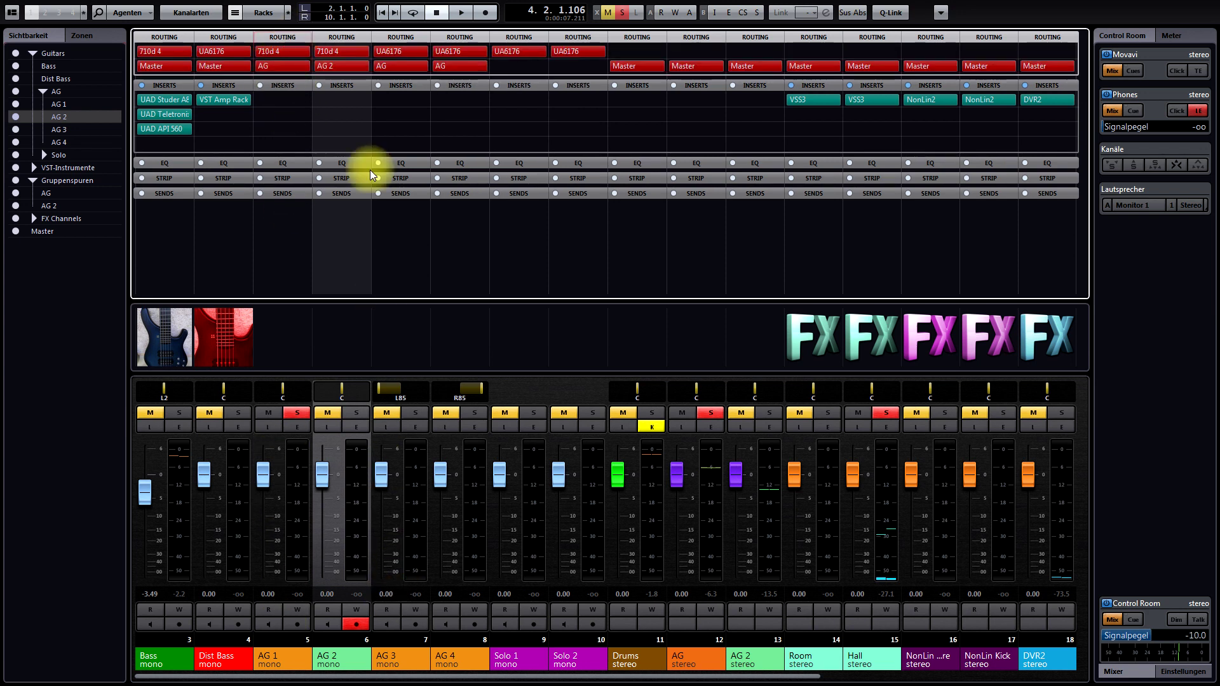
Step: Insert the UAD Ocean Way Studios plug-in on the AG group channel and reveal its window over the mixer
{"action": "left_click", "coordinate": [300, 37]}
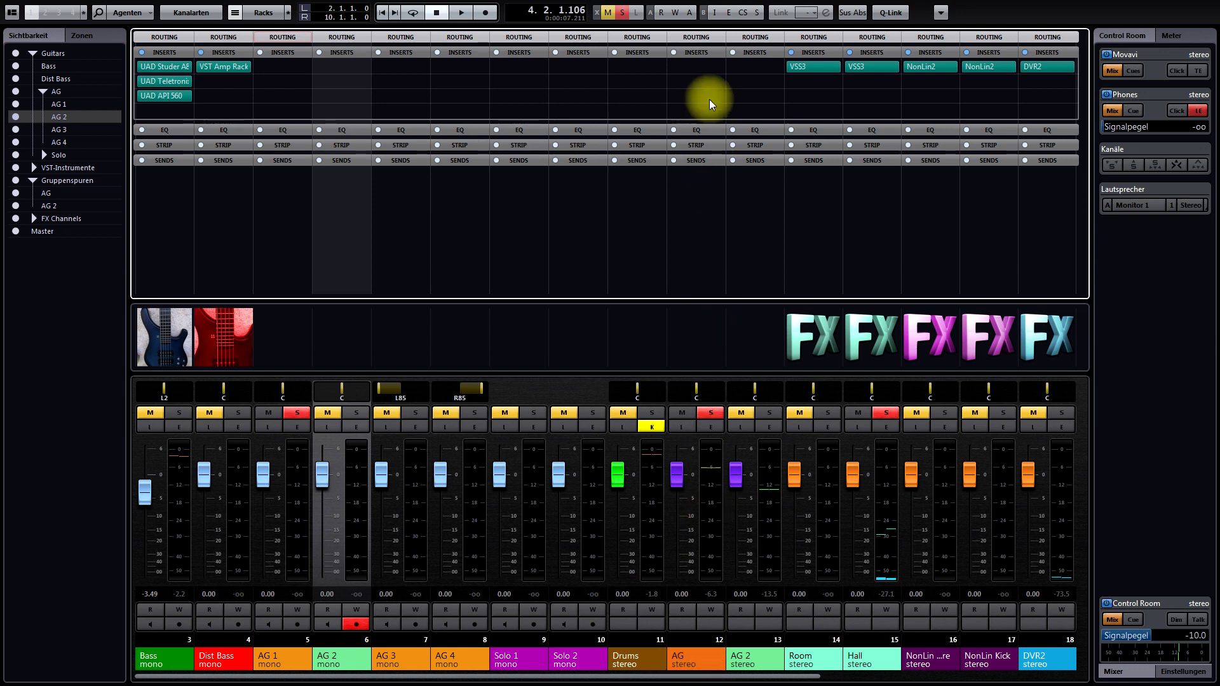
{"action": "left_click", "coordinate": [721, 67]}
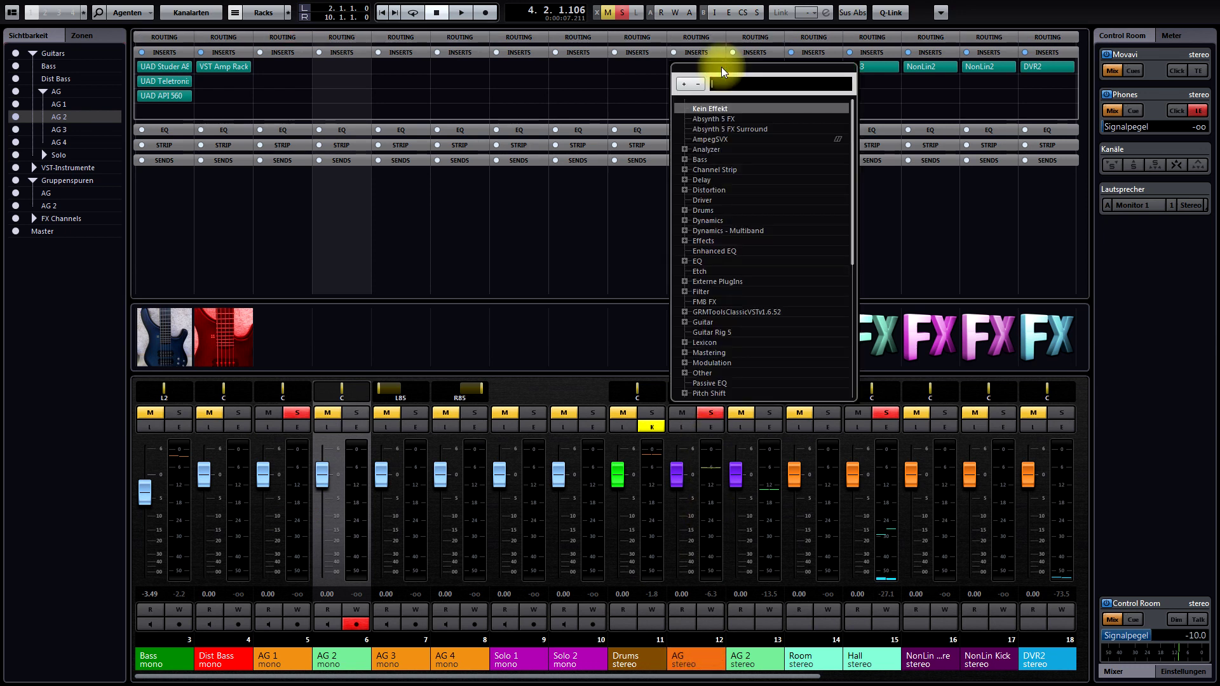
{"action": "type", "text": "ocean"}
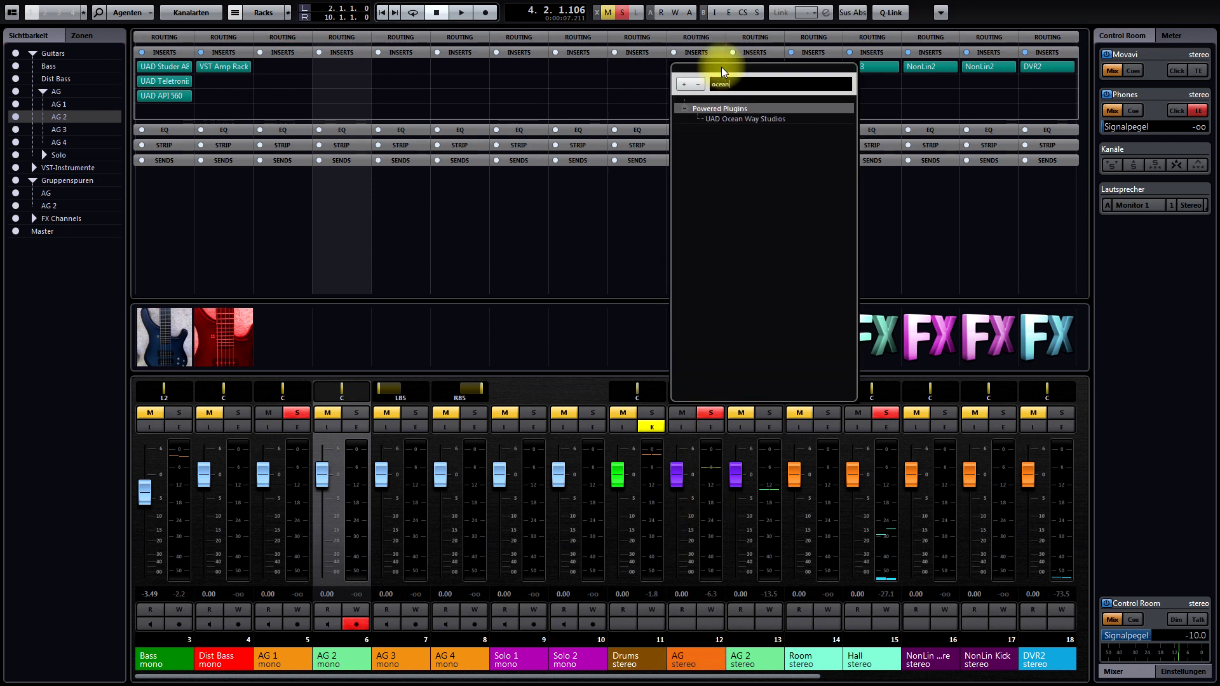
{"action": "left_click", "coordinate": [745, 119]}
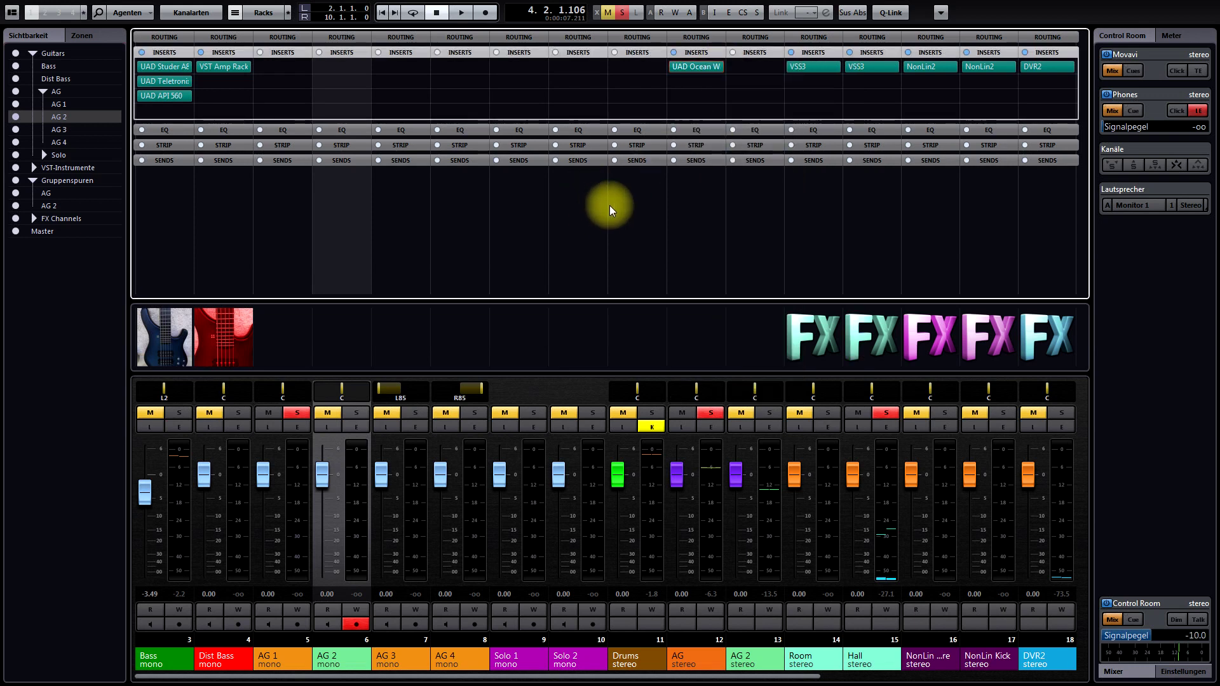
{"action": "left_click", "coordinate": [696, 68]}
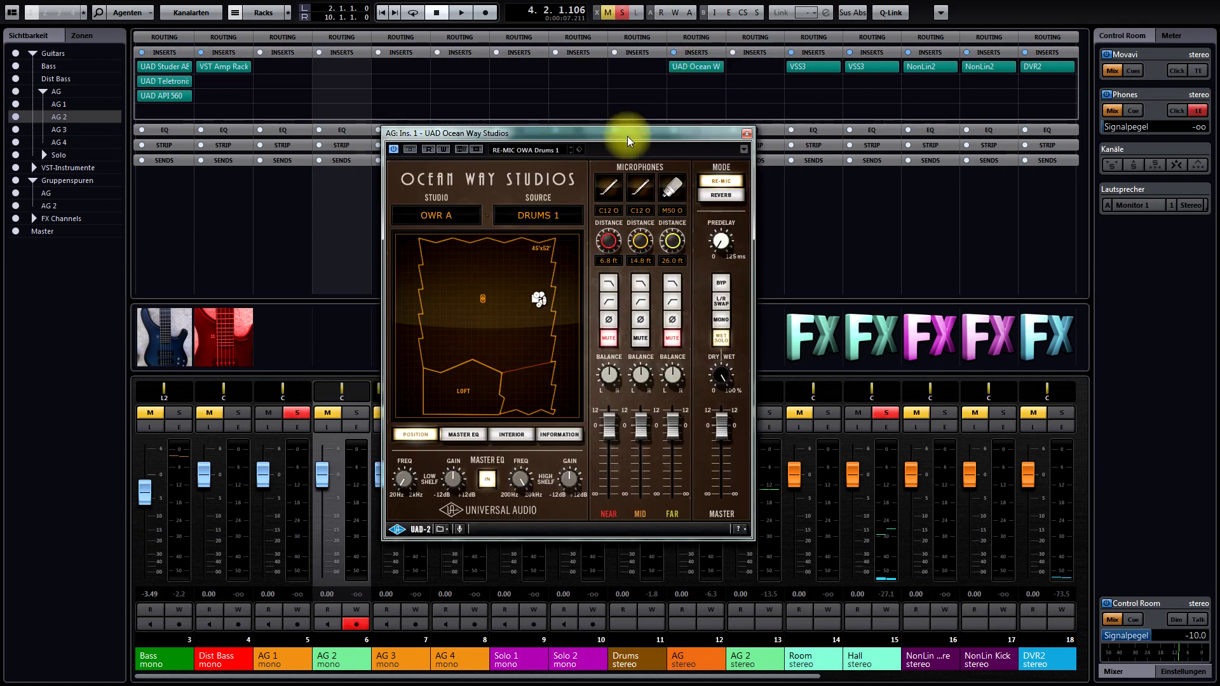
{"action": "left_click_drag", "start_coordinate": [629, 132], "coordinate": [637, 95]}
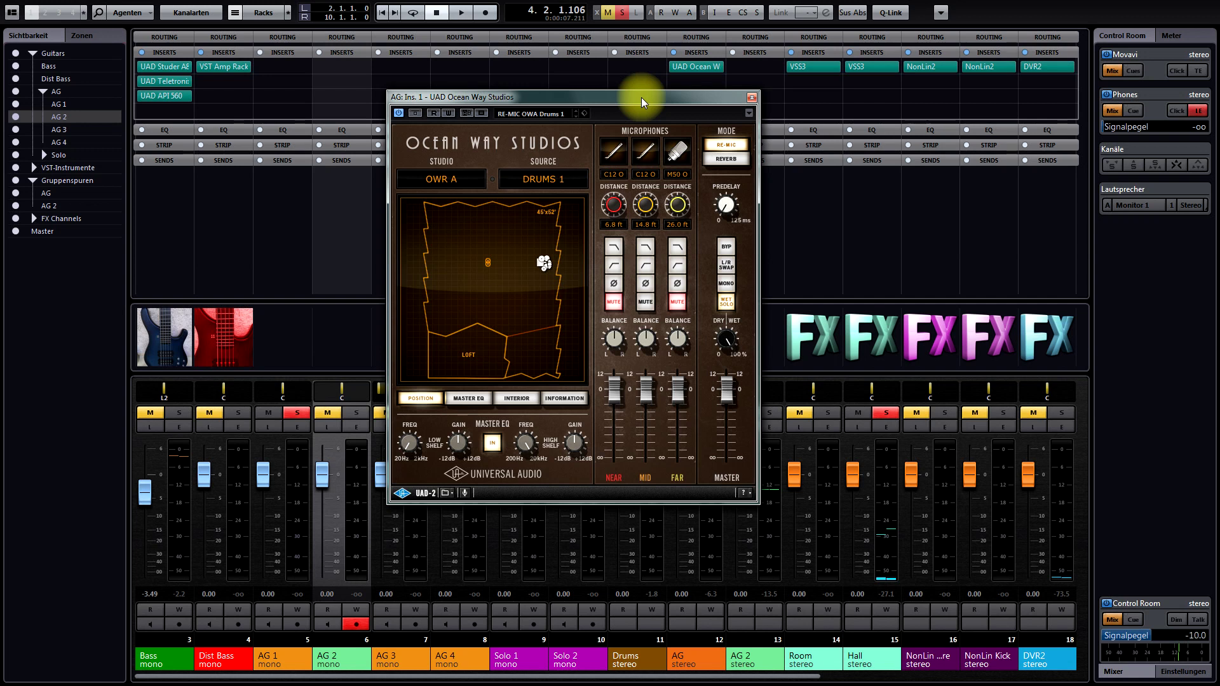
Step: Compare the interior views of studios OWR B and OWR A, and return to the microphone position view of OWR A
{"action": "left_click", "coordinate": [496, 397]}
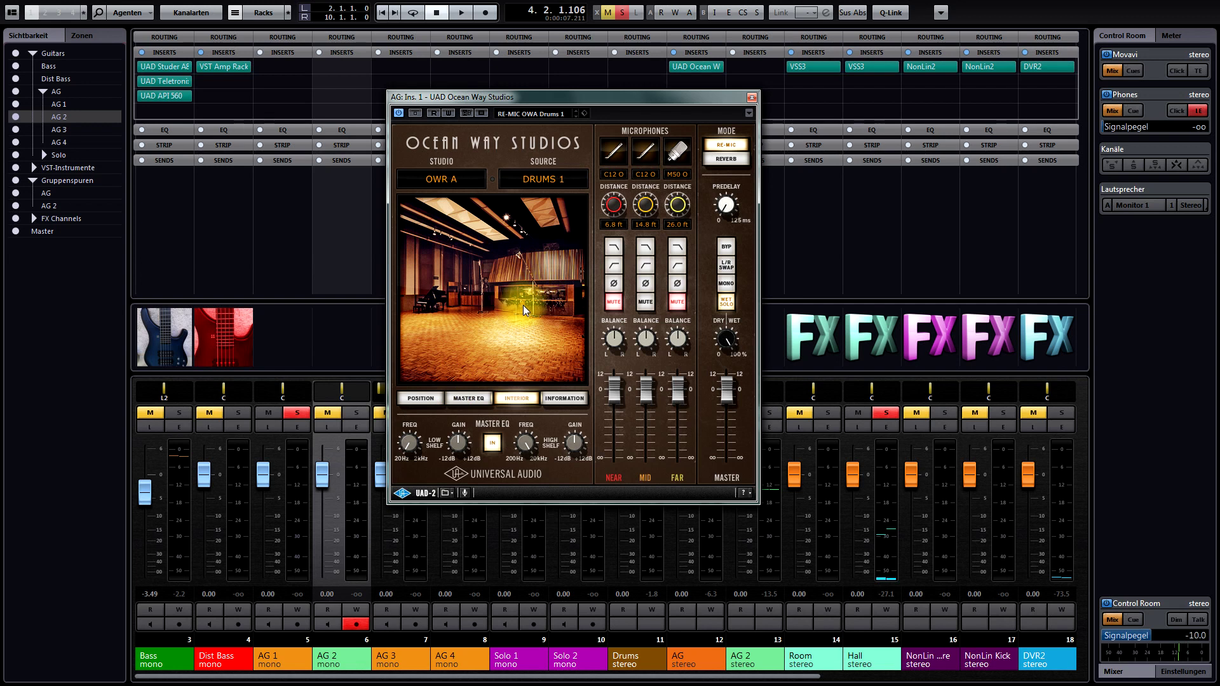
{"action": "left_click", "coordinate": [466, 177]}
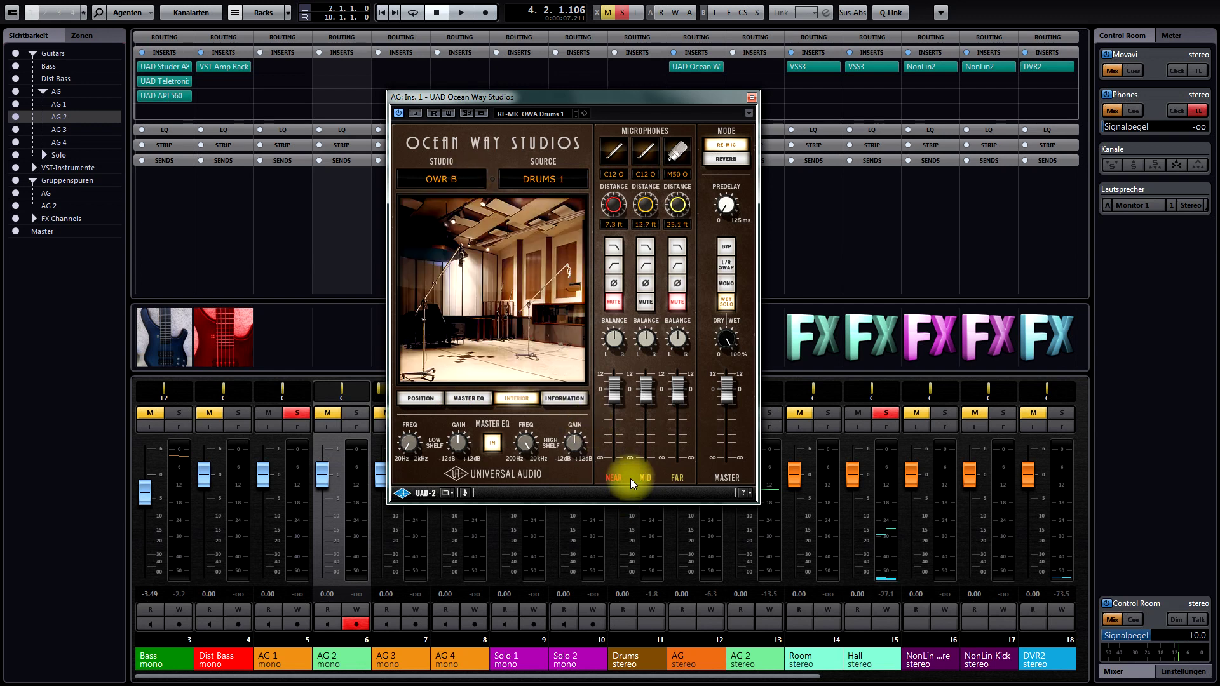
{"action": "left_click", "coordinate": [457, 177]}
{"action": "left_click", "coordinate": [438, 197]}
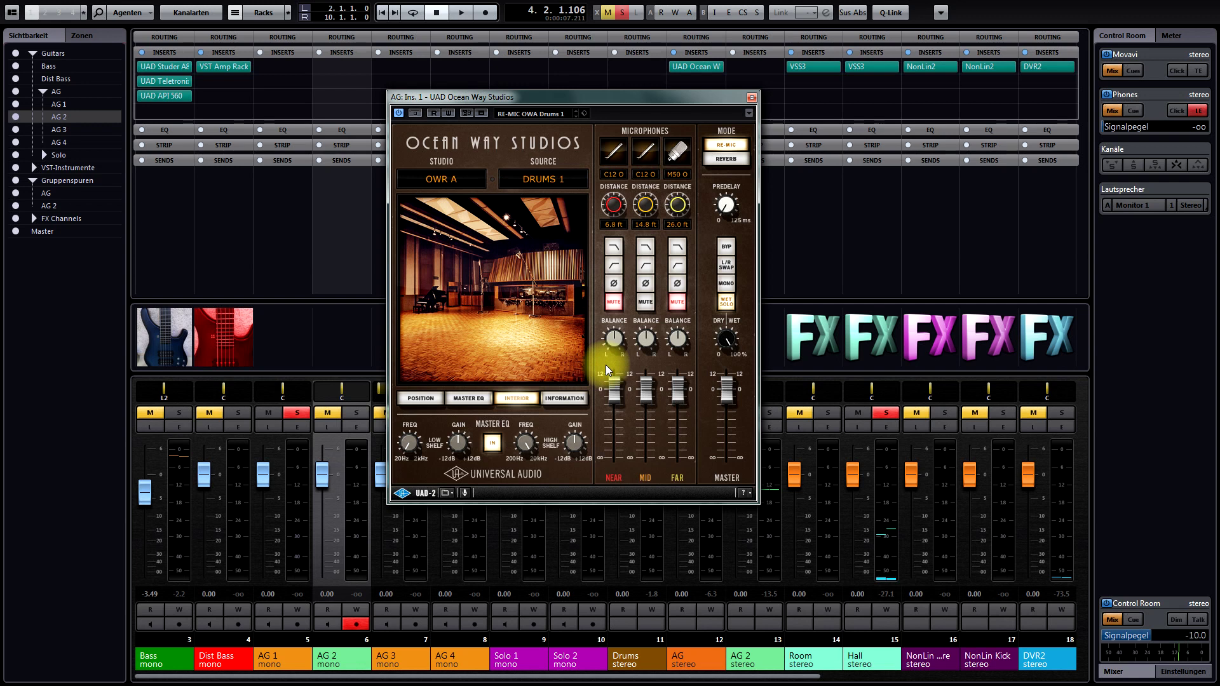
{"action": "left_click", "coordinate": [422, 399]}
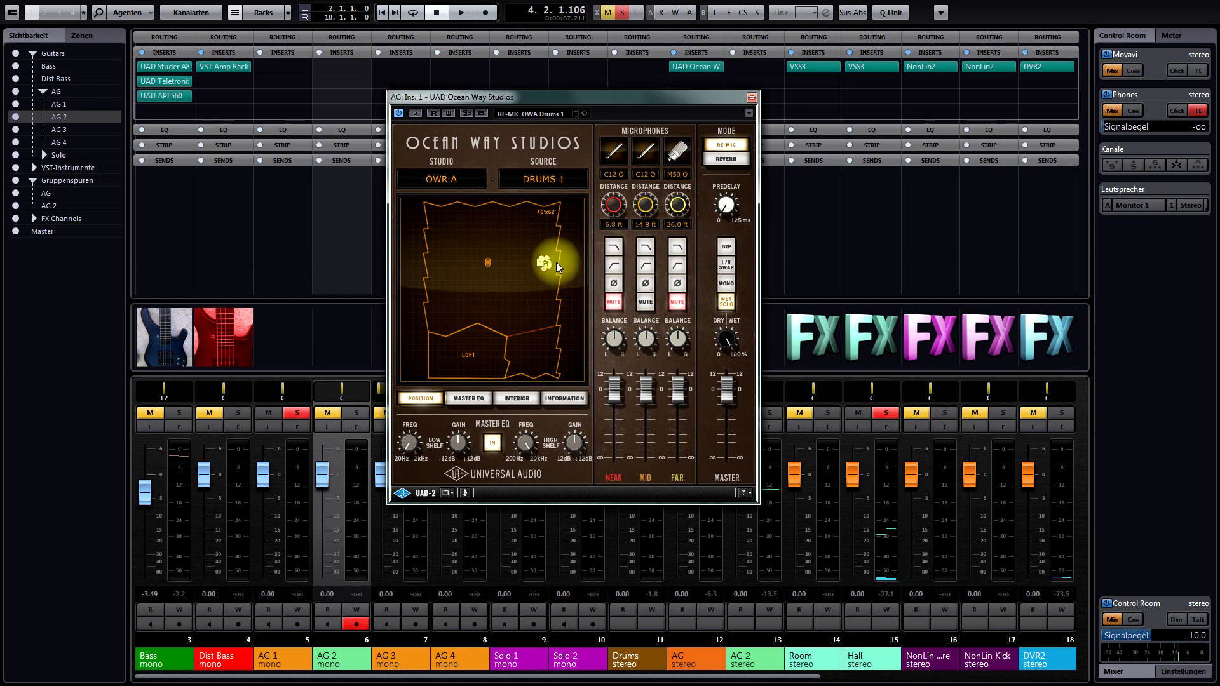
Step: Unmute the near and far microphones so all three are active, and return from Reverb to Re-Mic mode
{"action": "left_click", "coordinate": [726, 160]}
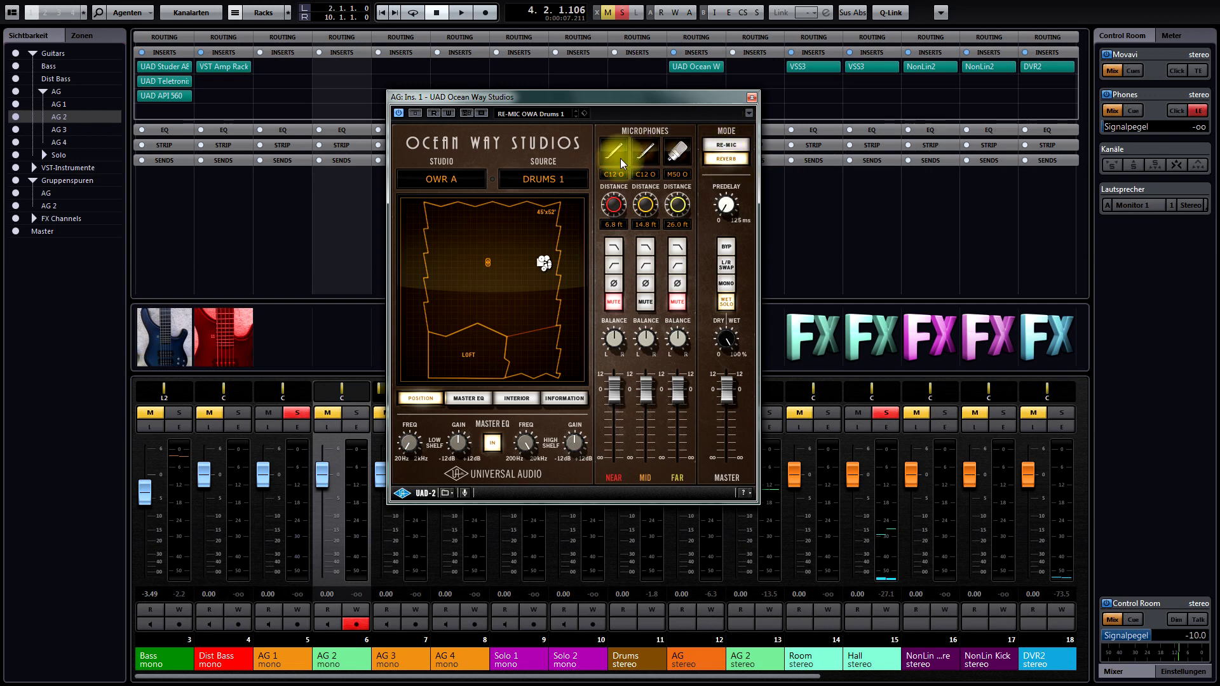
{"action": "left_click", "coordinate": [644, 302]}
{"action": "left_click", "coordinate": [614, 302]}
{"action": "left_click", "coordinate": [645, 301]}
{"action": "left_click", "coordinate": [677, 303]}
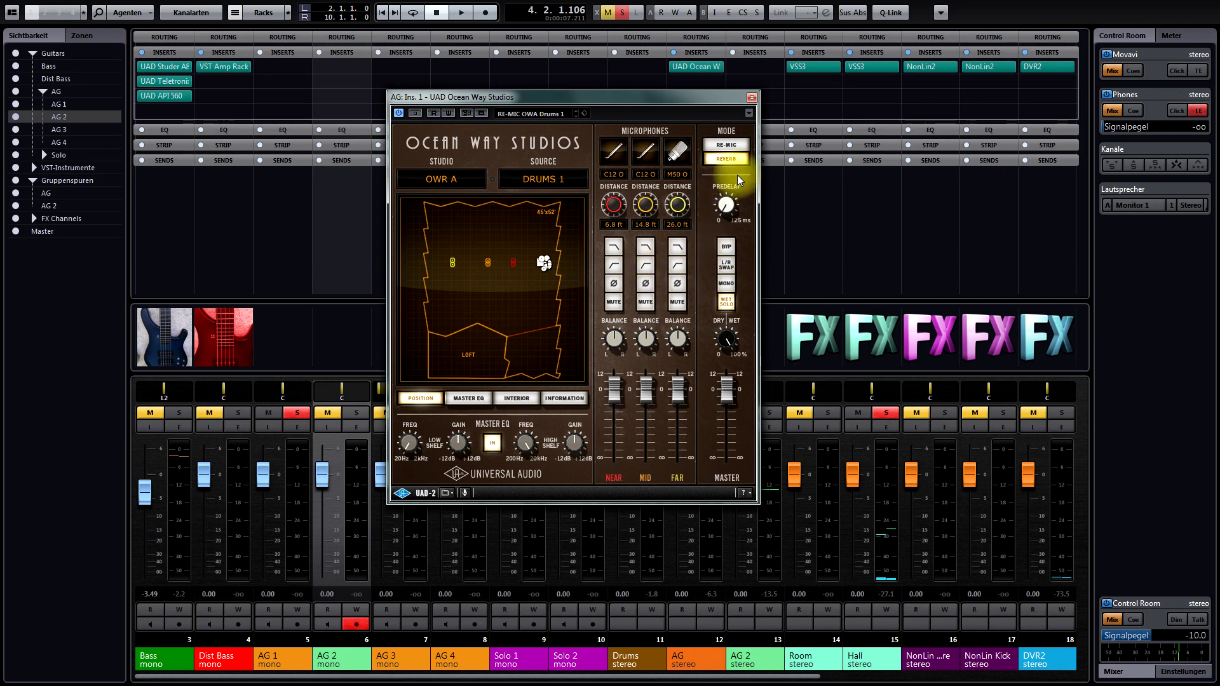
{"action": "left_click", "coordinate": [726, 145]}
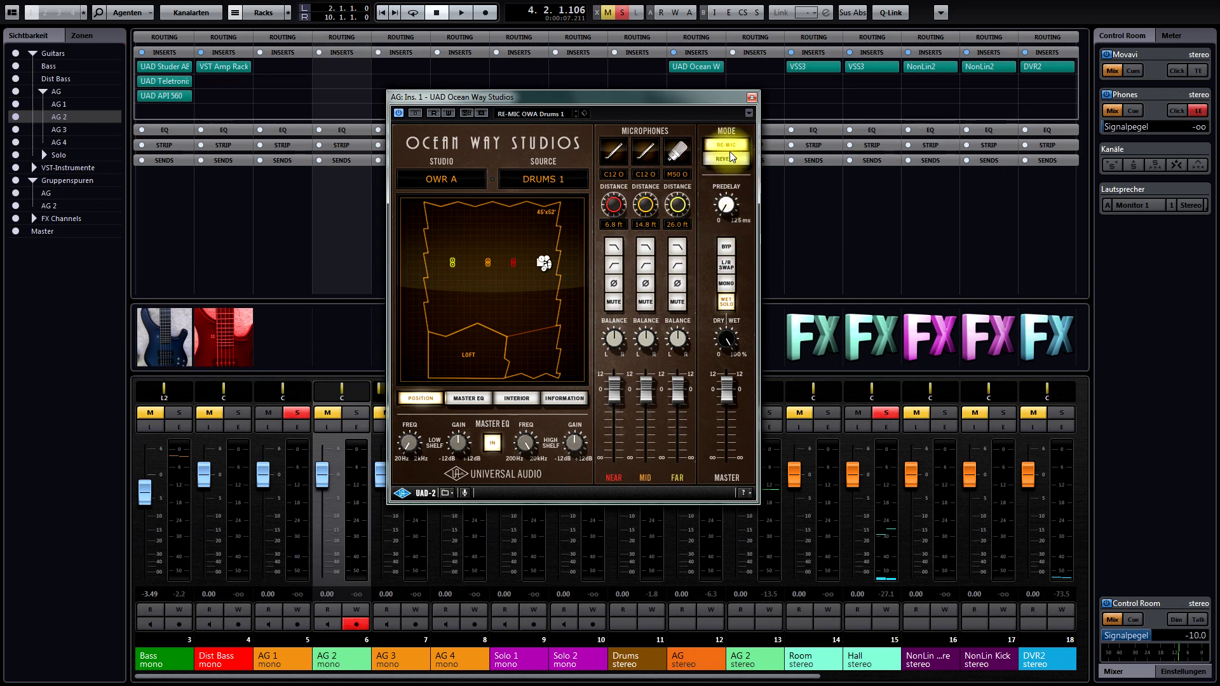
Step: Set the plug-in's source to Guitar and mute the mid and far microphones
{"action": "left_click_drag", "start_coordinate": [723, 101], "coordinate": [729, 89]}
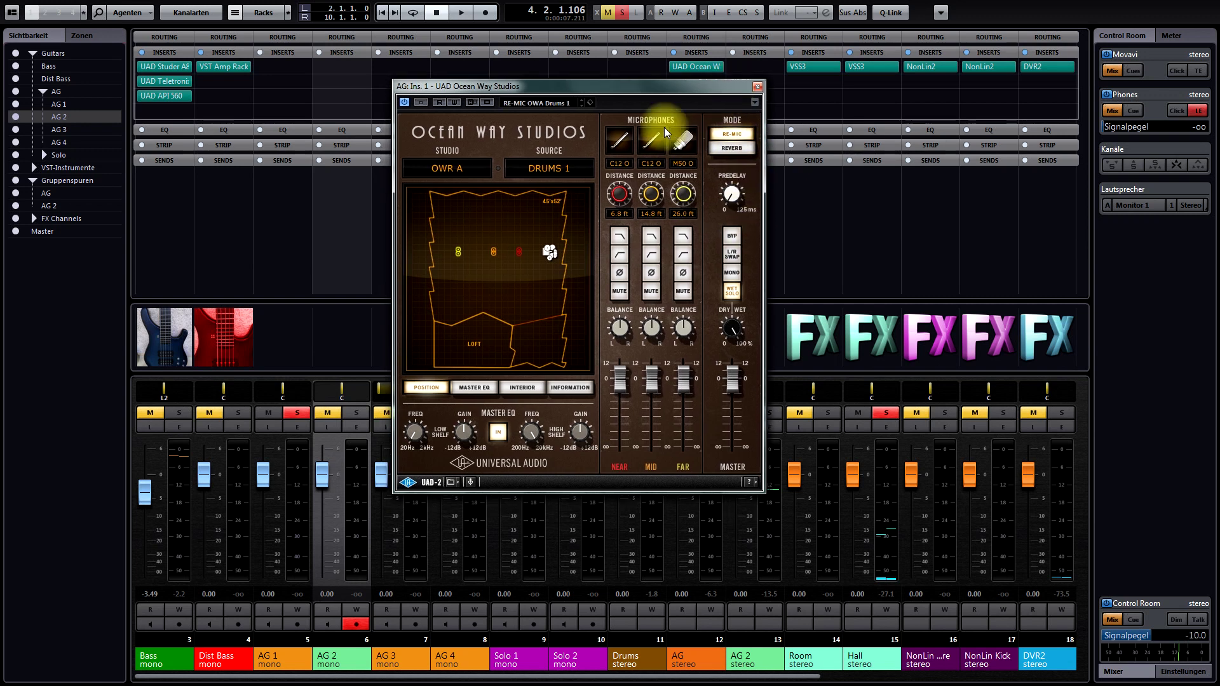
{"action": "left_click", "coordinate": [565, 168]}
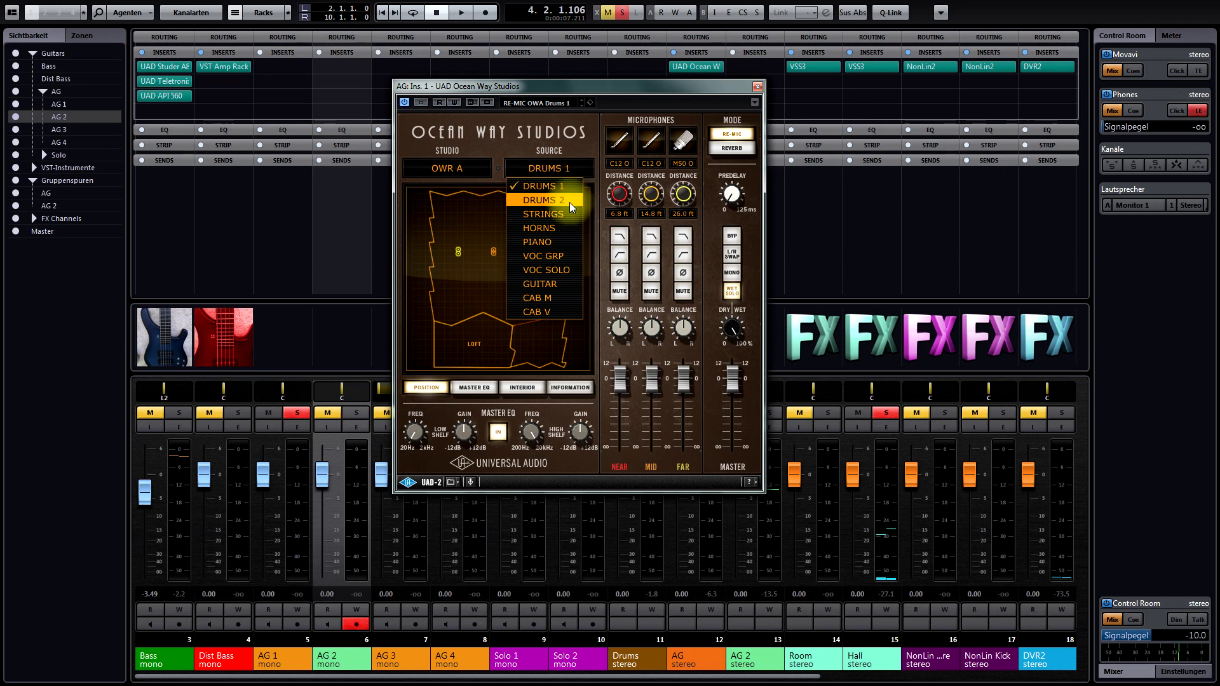
{"action": "left_click", "coordinate": [562, 285]}
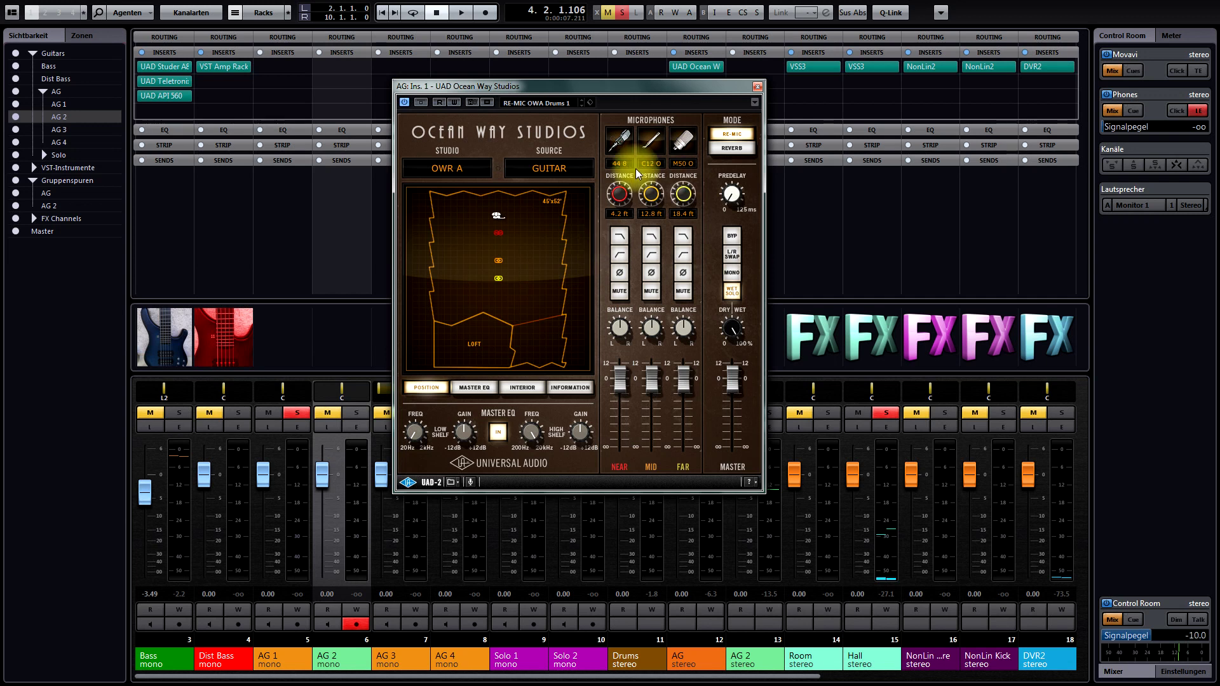
{"action": "left_click", "coordinate": [651, 291]}
{"action": "left_click", "coordinate": [683, 291]}
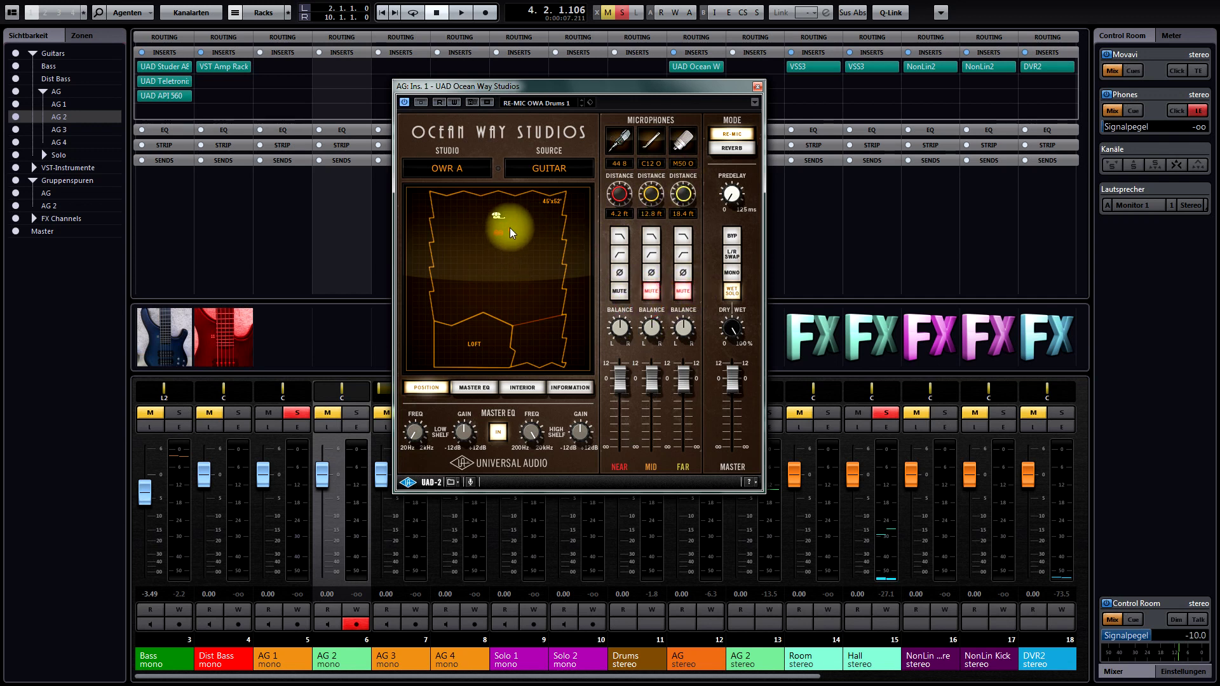
Step: Set the near microphone to C12 C after trying the SM57 C
{"action": "left_click", "coordinate": [628, 164]}
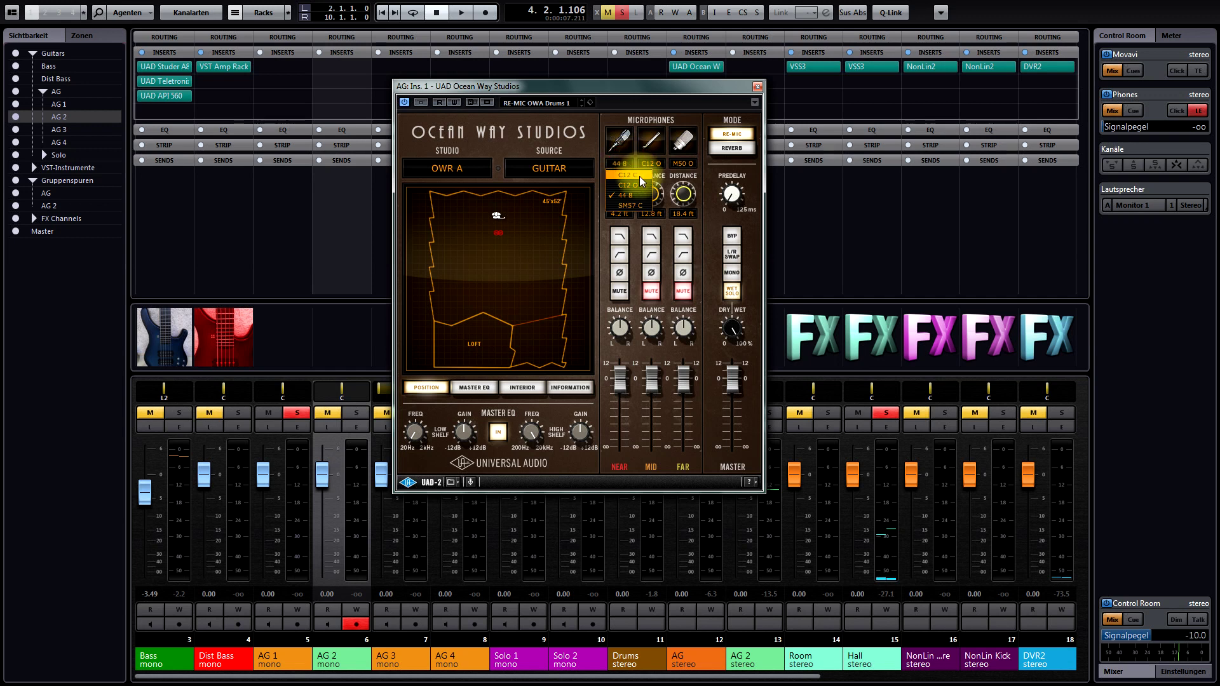
{"action": "left_click", "coordinate": [644, 175]}
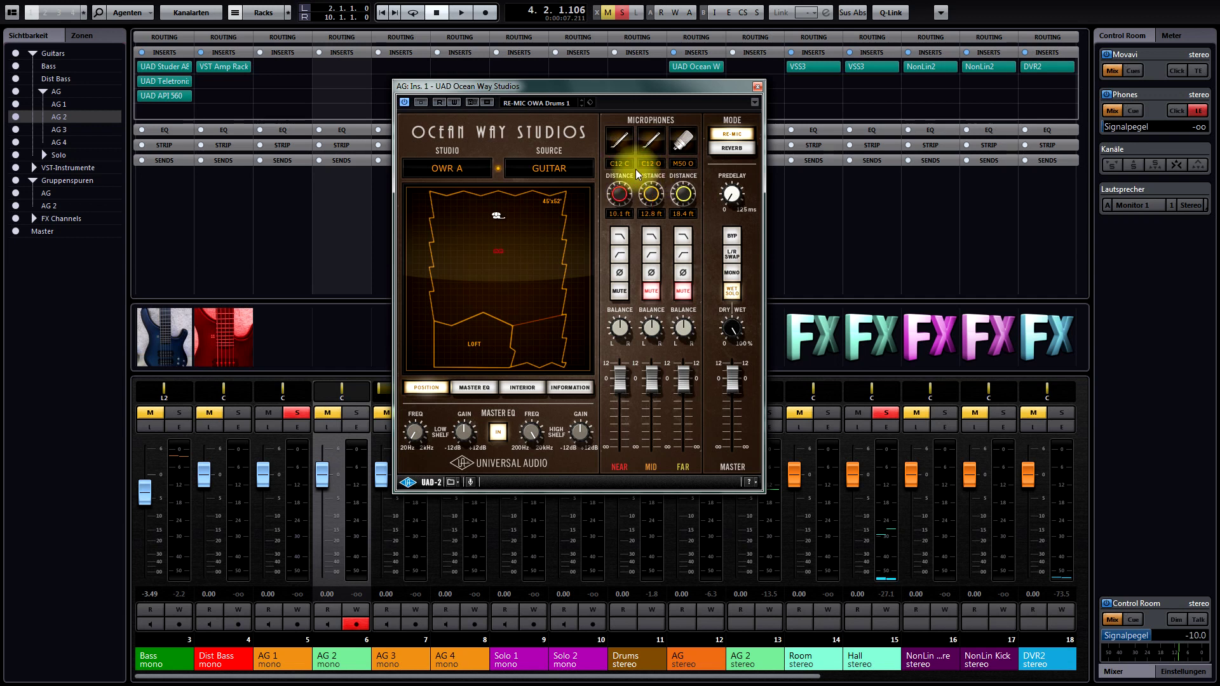
{"action": "left_click", "coordinate": [628, 164]}
{"action": "left_click", "coordinate": [644, 205]}
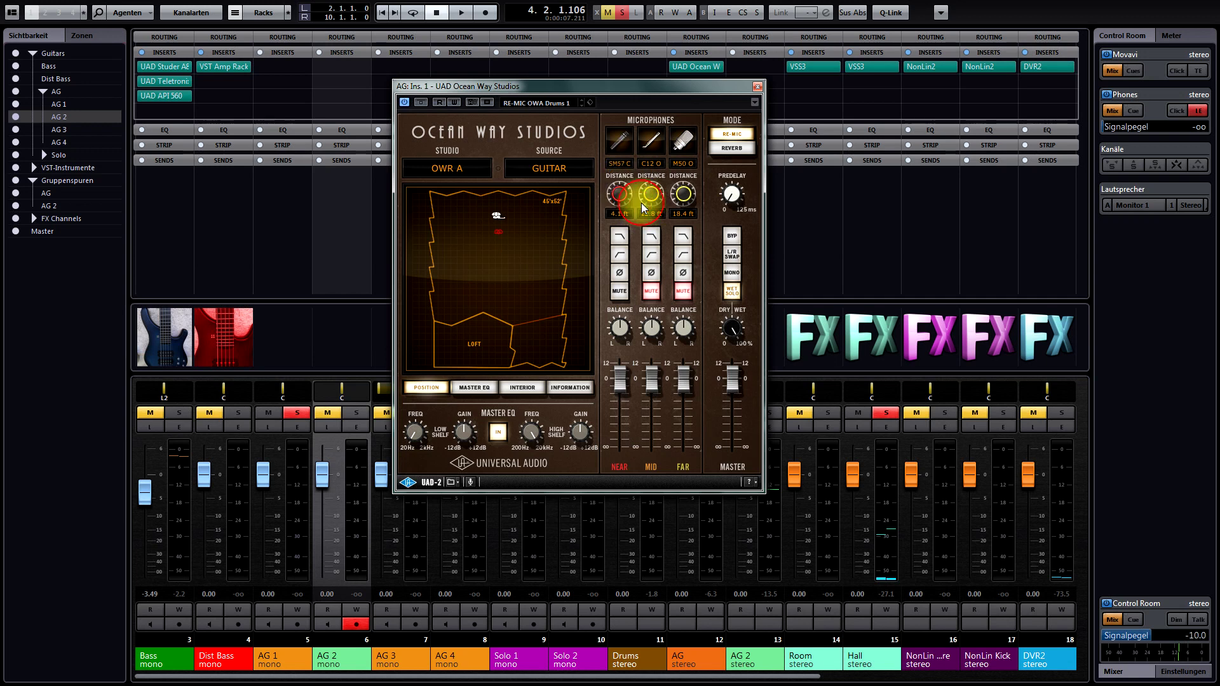
{"action": "left_click", "coordinate": [627, 165]}
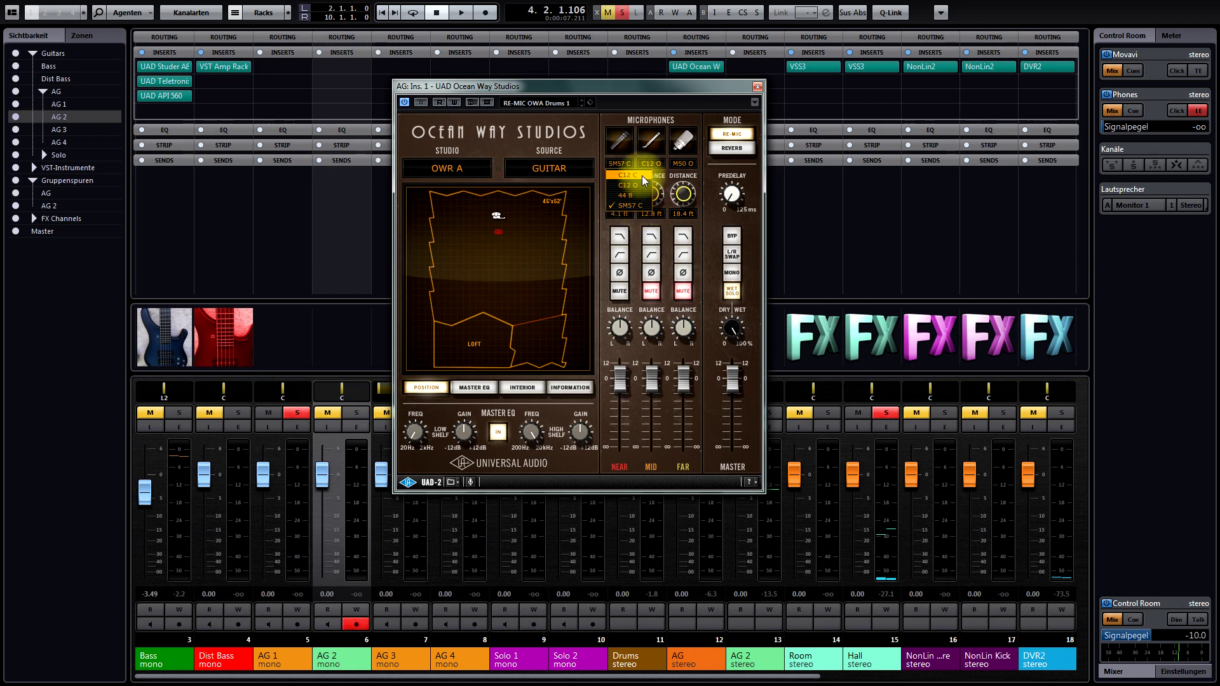
{"action": "left_click", "coordinate": [639, 175]}
Step: Bring the near microphone closer to the guitar, to a distance of 2.1 ft, keeping Re-Mic mode
{"action": "left_click", "coordinate": [620, 193]}
{"action": "left_click_drag", "start_coordinate": [621, 194], "coordinate": [597, 196]}
{"action": "left_click_drag", "start_coordinate": [570, 292], "coordinate": [577, 334]}
{"action": "left_click", "coordinate": [736, 132]}
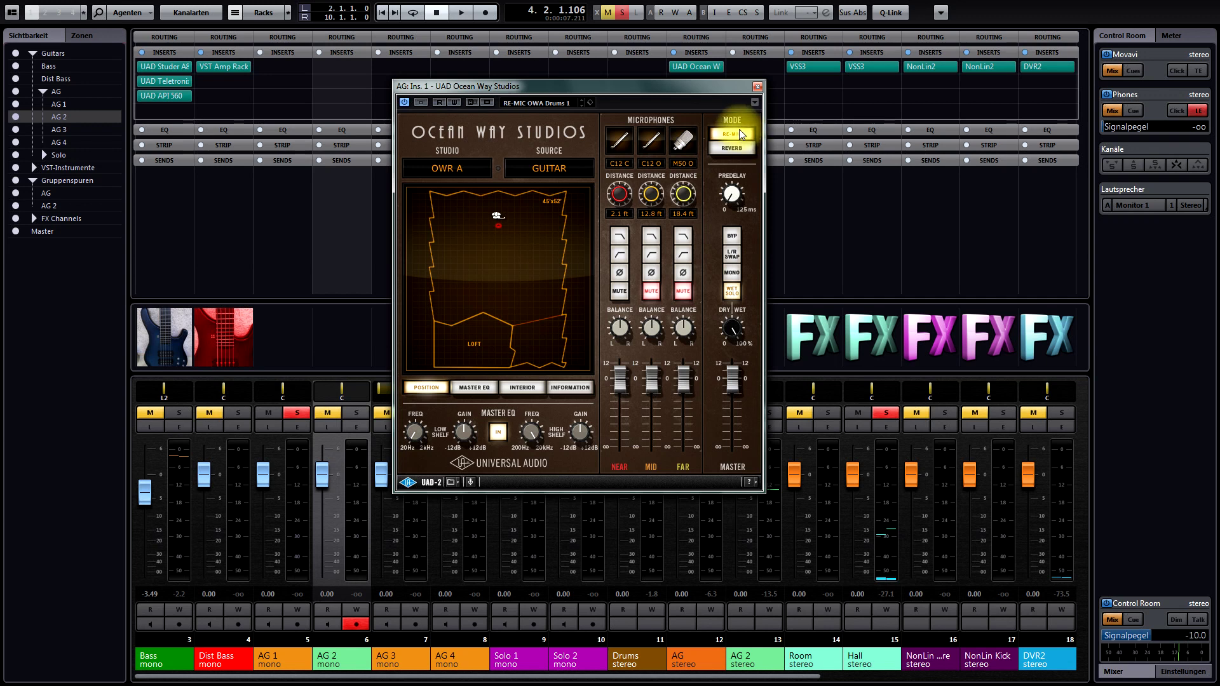
Step: Play the guitar from the left locator and reduce the near microphone's distance to 2.0 ft while listening
{"action": "mouse_move", "coordinate": [722, 88]}
{"action": "left_mouse_down"}
{"action": "mouse_move", "coordinate": [822, 135]}
{"action": "mouse_move", "coordinate": [737, 90]}
{"action": "left_mouse_up"}
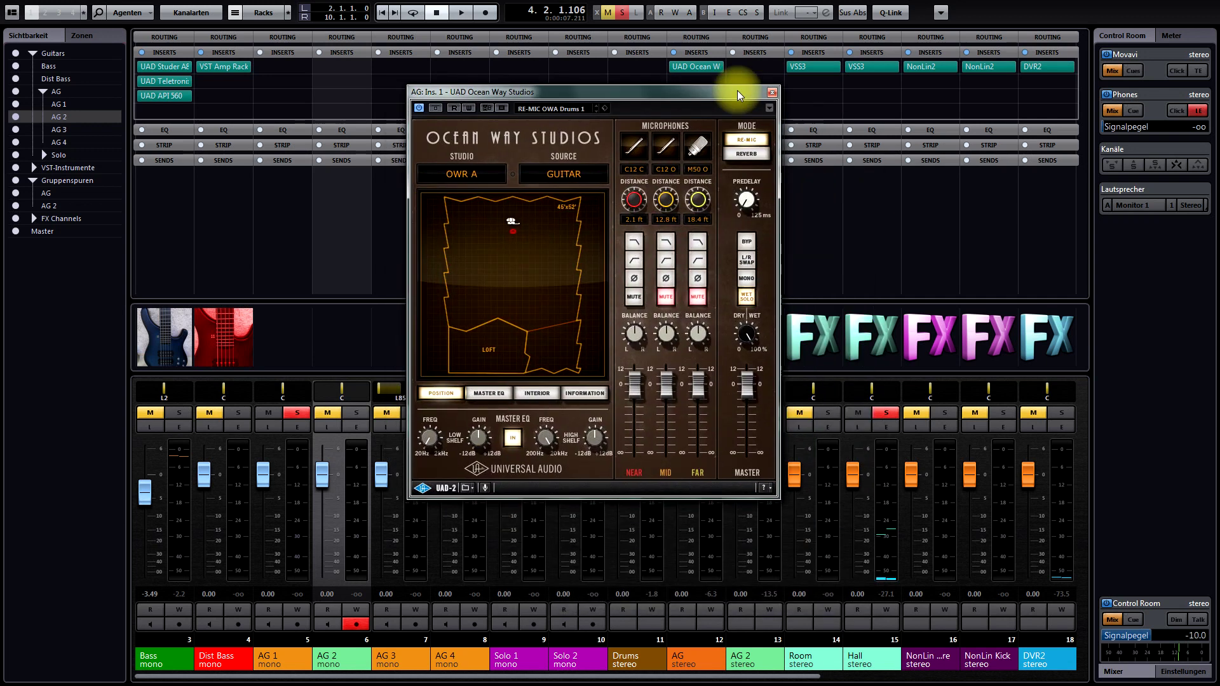
{"action": "key", "text": "KP_1"}
{"action": "key", "text": "space"}
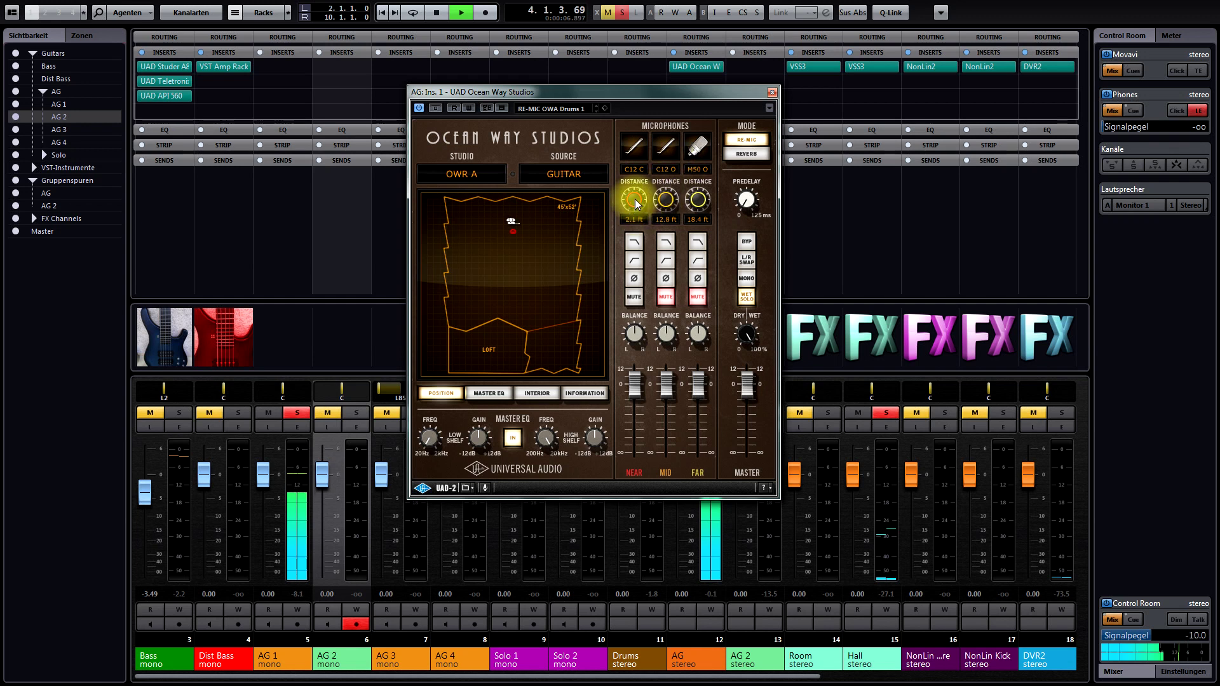
{"action": "mouse_move", "coordinate": [636, 203]}
{"action": "left_mouse_down"}
{"action": "mouse_move", "coordinate": [651, 159]}
{"action": "mouse_move", "coordinate": [704, 150]}
{"action": "mouse_move", "coordinate": [671, 135]}
{"action": "mouse_move", "coordinate": [599, 136]}
{"action": "mouse_move", "coordinate": [577, 193]}
{"action": "mouse_move", "coordinate": [589, 178]}
{"action": "mouse_move", "coordinate": [638, 272]}
{"action": "left_mouse_up"}
{"action": "key", "text": "space"}
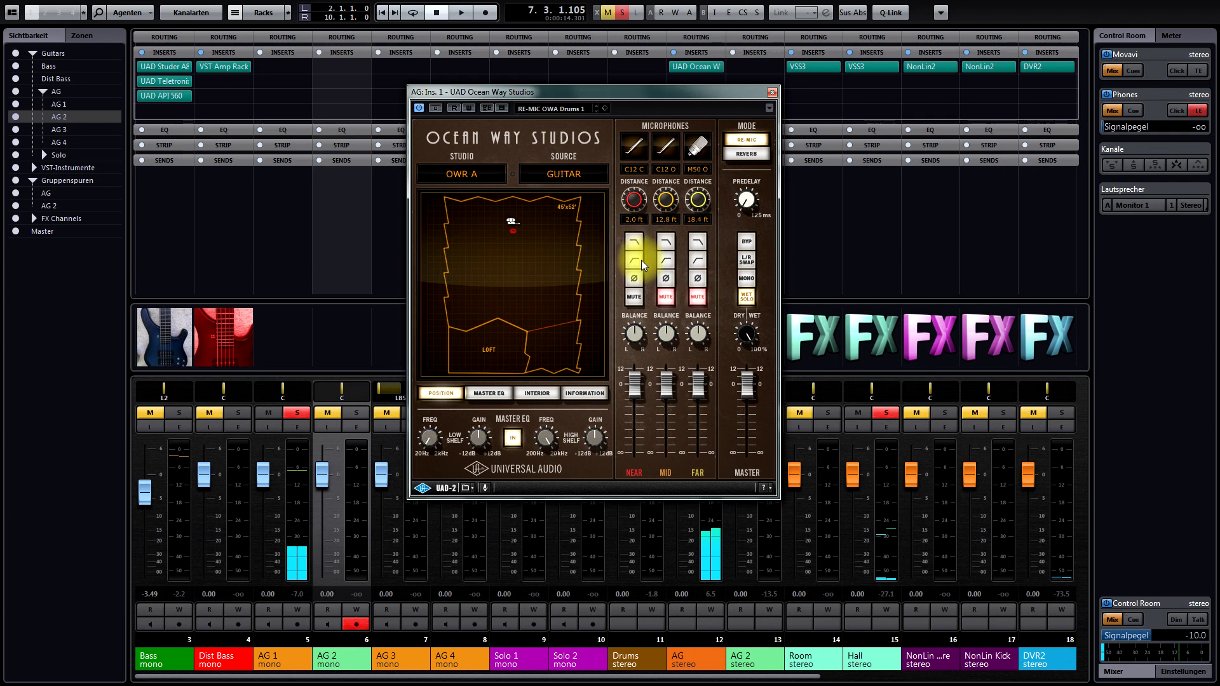
Step: Resume playback, try the near microphone's low-cut filter, and turn on cycle playback between the locators
{"action": "key", "text": "space"}
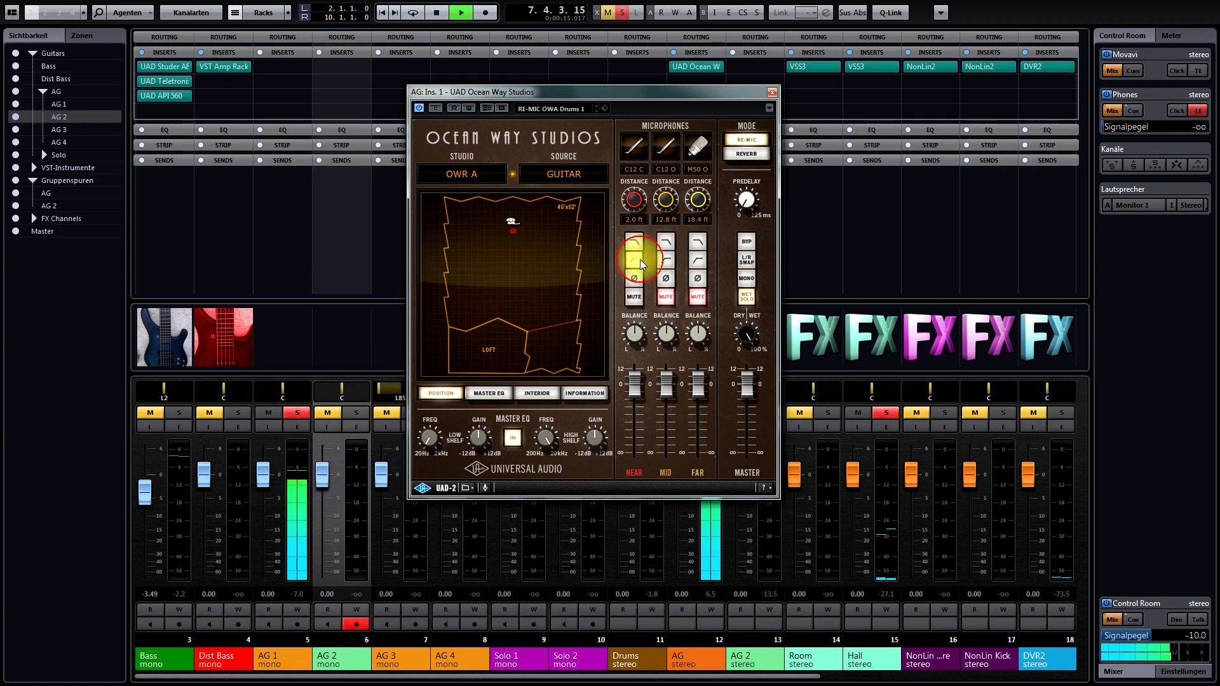
{"action": "left_click", "coordinate": [639, 260]}
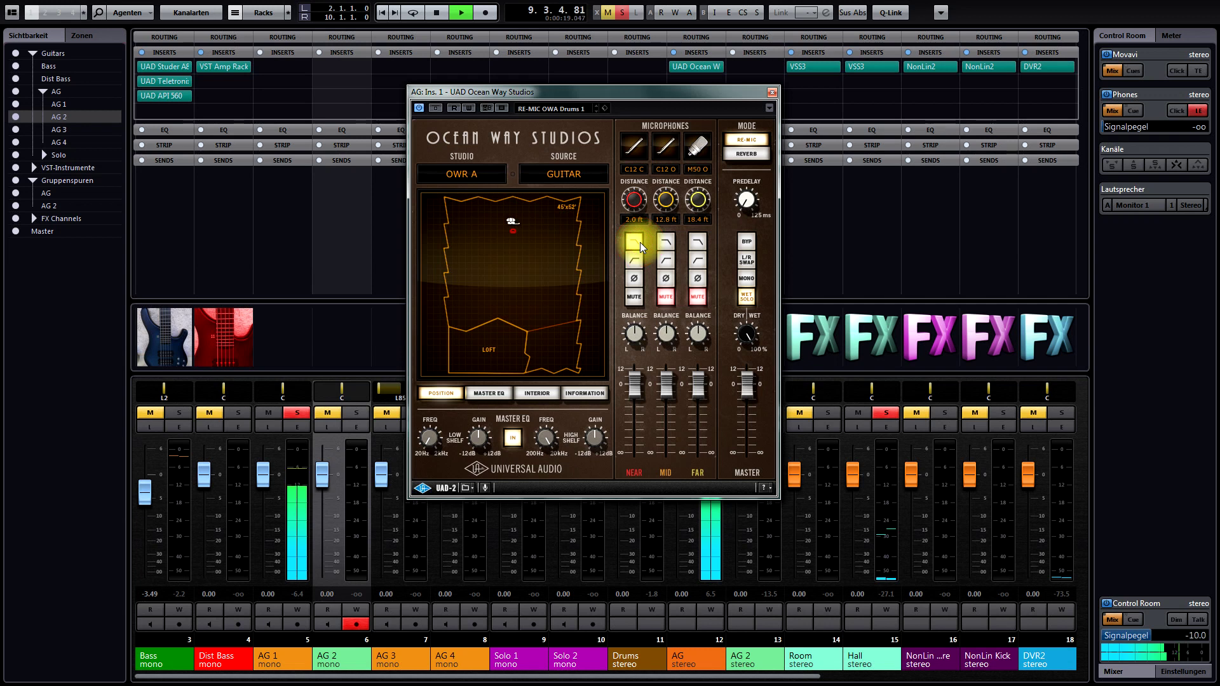
{"action": "key", "text": "KP_Divide"}
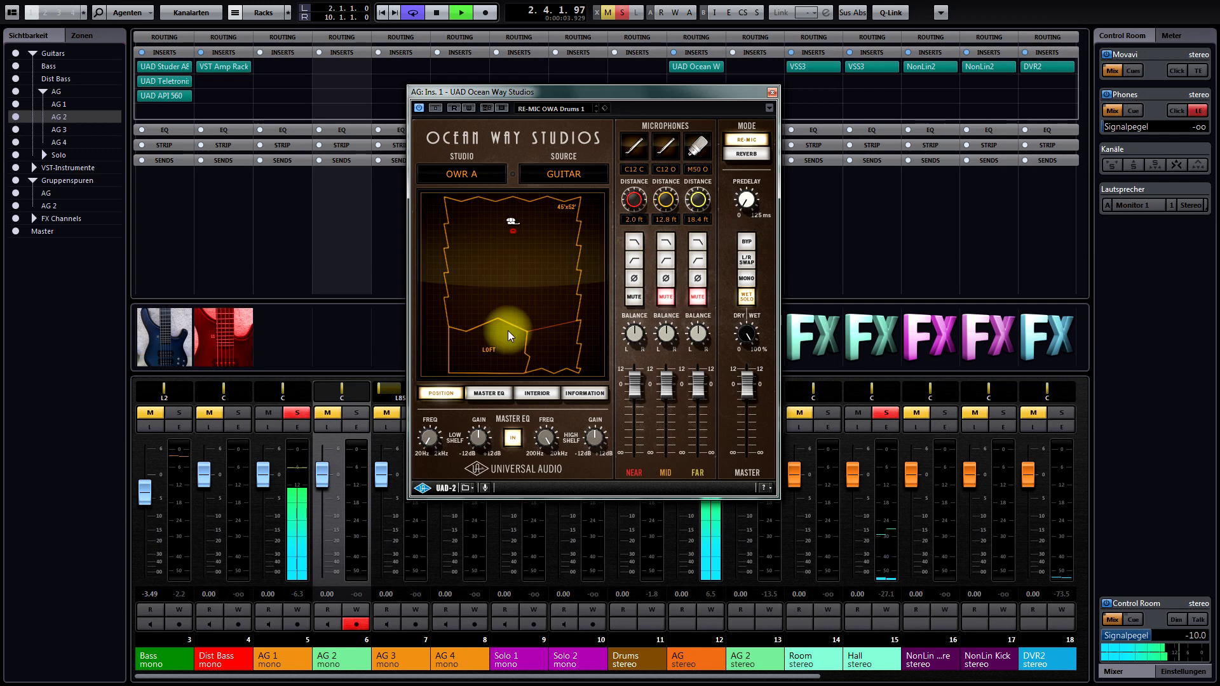
Step: Lower the low-shelf gain in the master EQ, return to the position view, and stop playback
{"action": "left_click", "coordinate": [489, 393]}
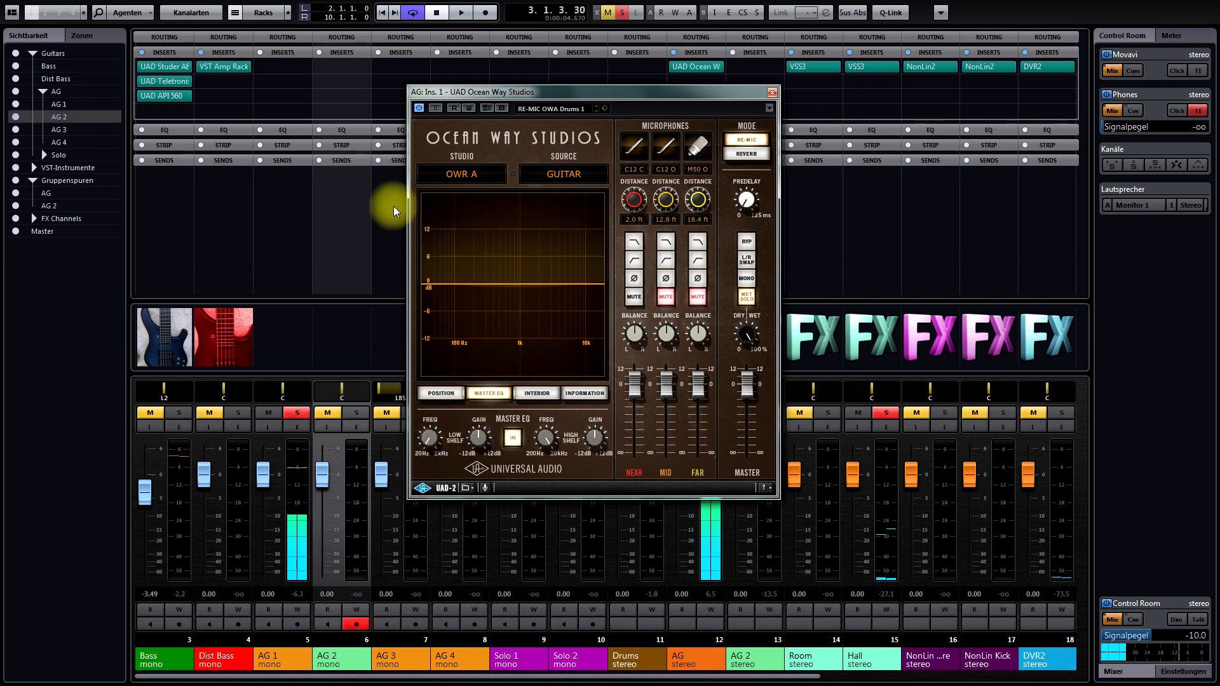
{"action": "left_click_drag", "start_coordinate": [478, 434], "coordinate": [398, 491]}
{"action": "left_click", "coordinate": [452, 394]}
{"action": "key", "text": "space"}
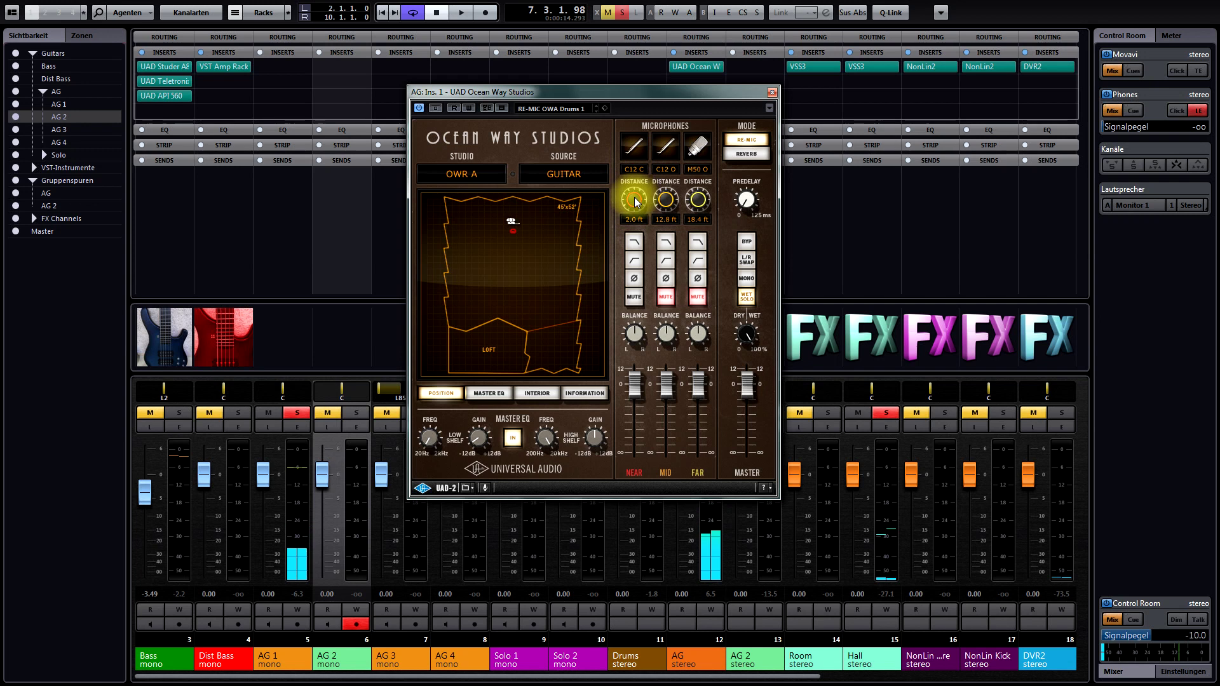
Step: Try adjusting the near microphone's distance during cycled playback, leaving it at 2.0 ft
{"action": "key", "text": "space"}
{"action": "left_click_drag", "start_coordinate": [633, 202], "coordinate": [634, 190]}
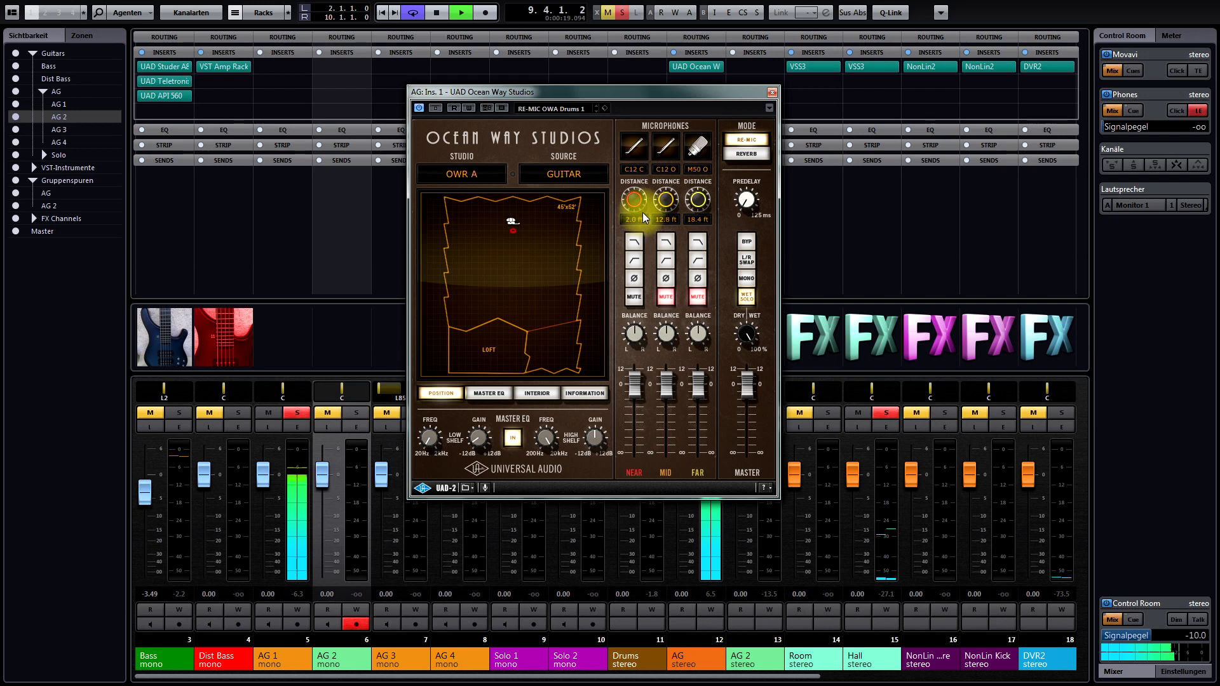
{"action": "key", "text": "space"}
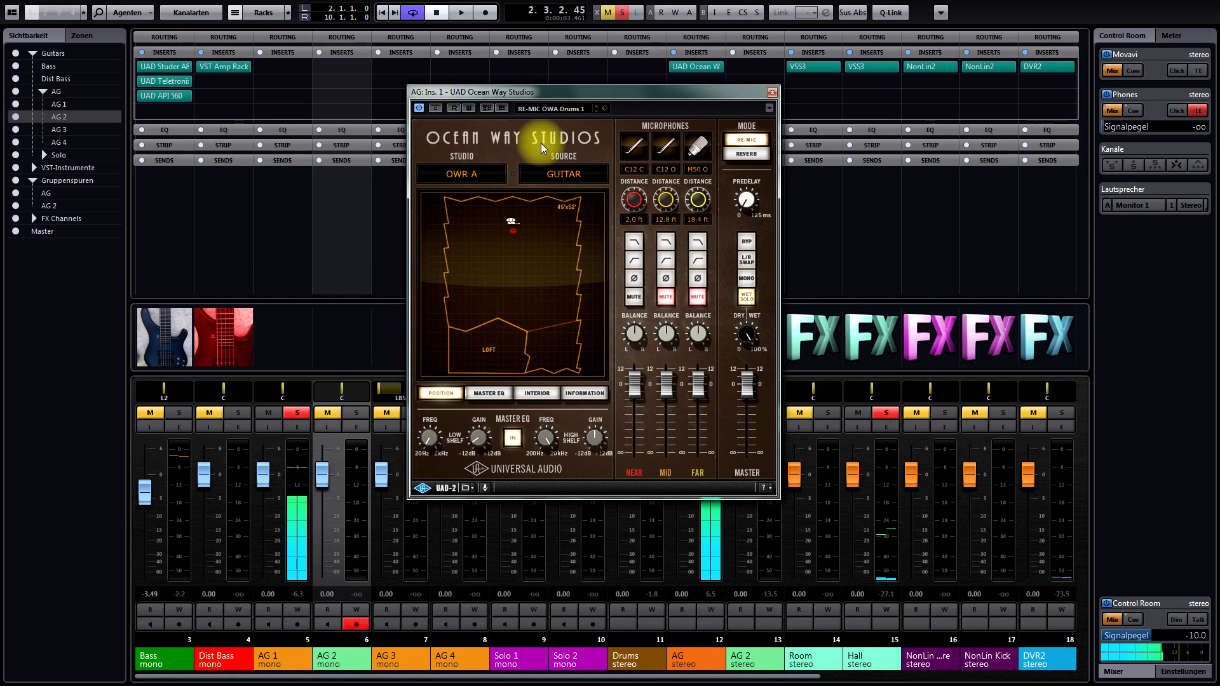
Step: Play from the left locator and bypass the Ocean Way Studios plug-in to hear the unprocessed guitar
{"action": "key", "text": "KP_1"}
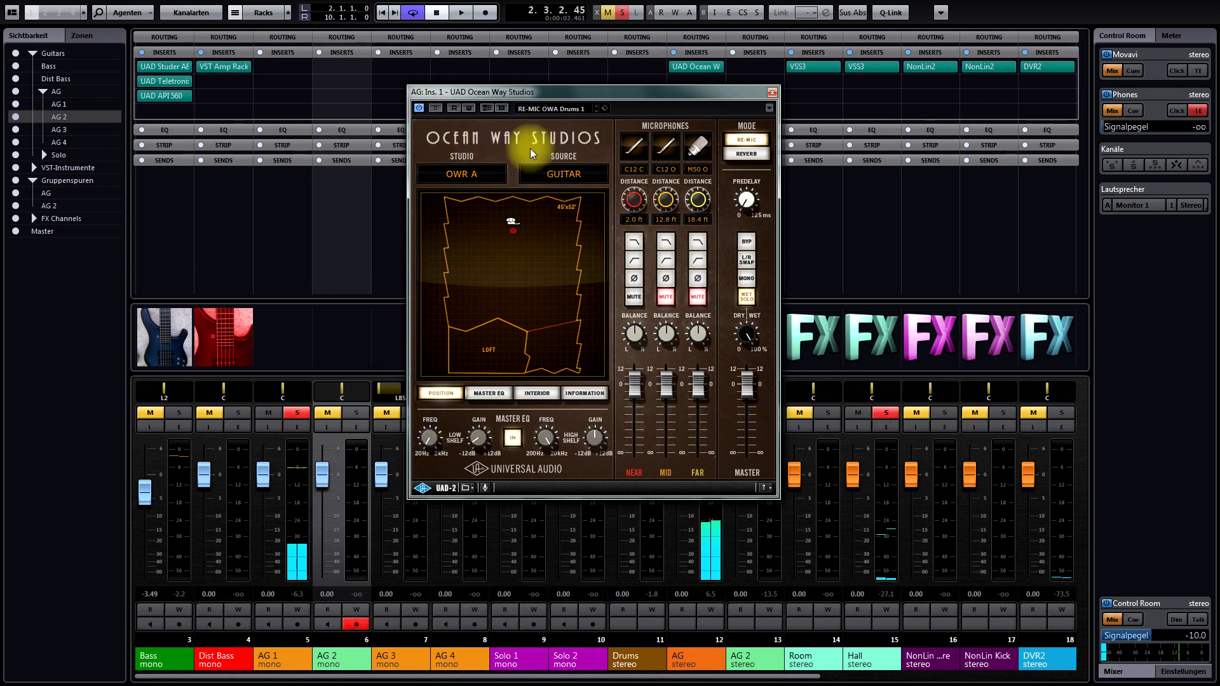
{"action": "key", "text": "space"}
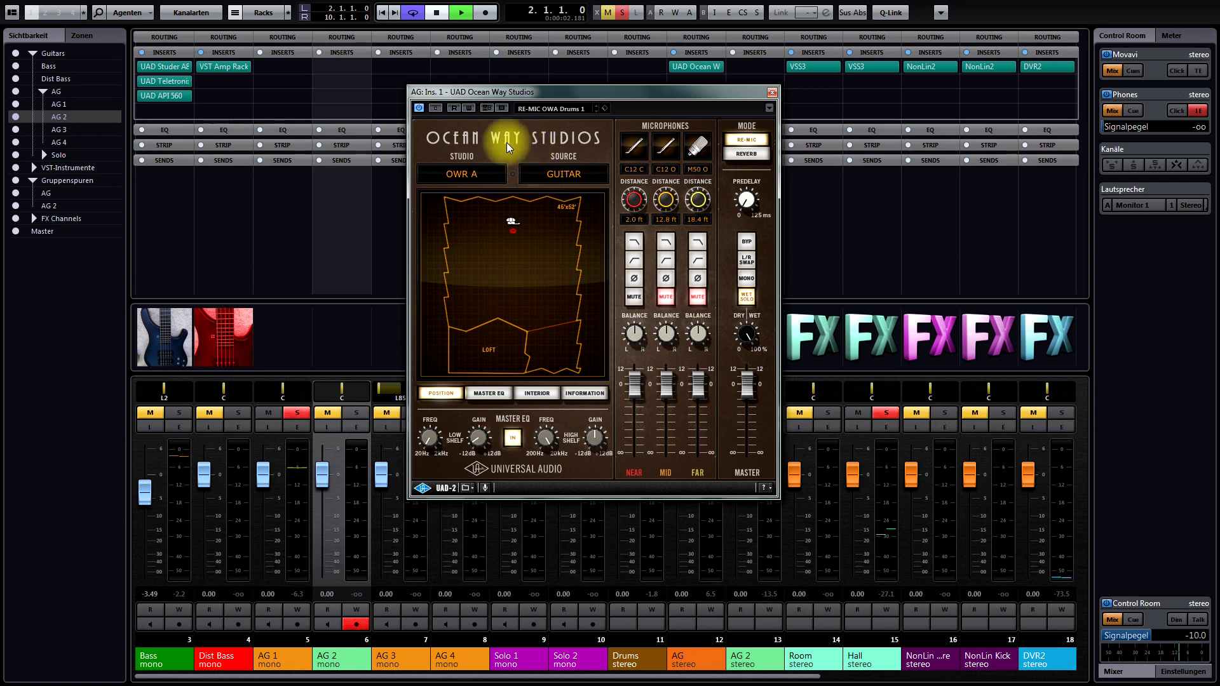
{"action": "left_click", "coordinate": [435, 109]}
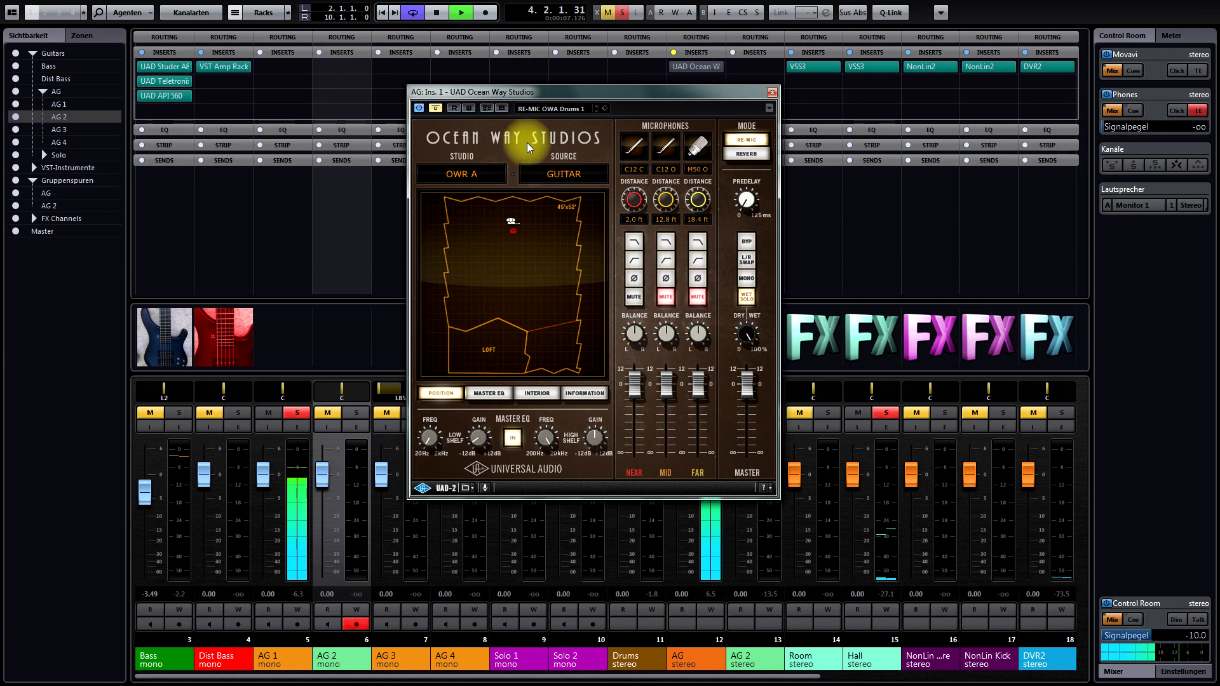
Step: Switch the Ocean Way Studios plug-in back on to hear the processed guitar, stop playback, and return to the left locator
{"action": "left_click", "coordinate": [437, 110]}
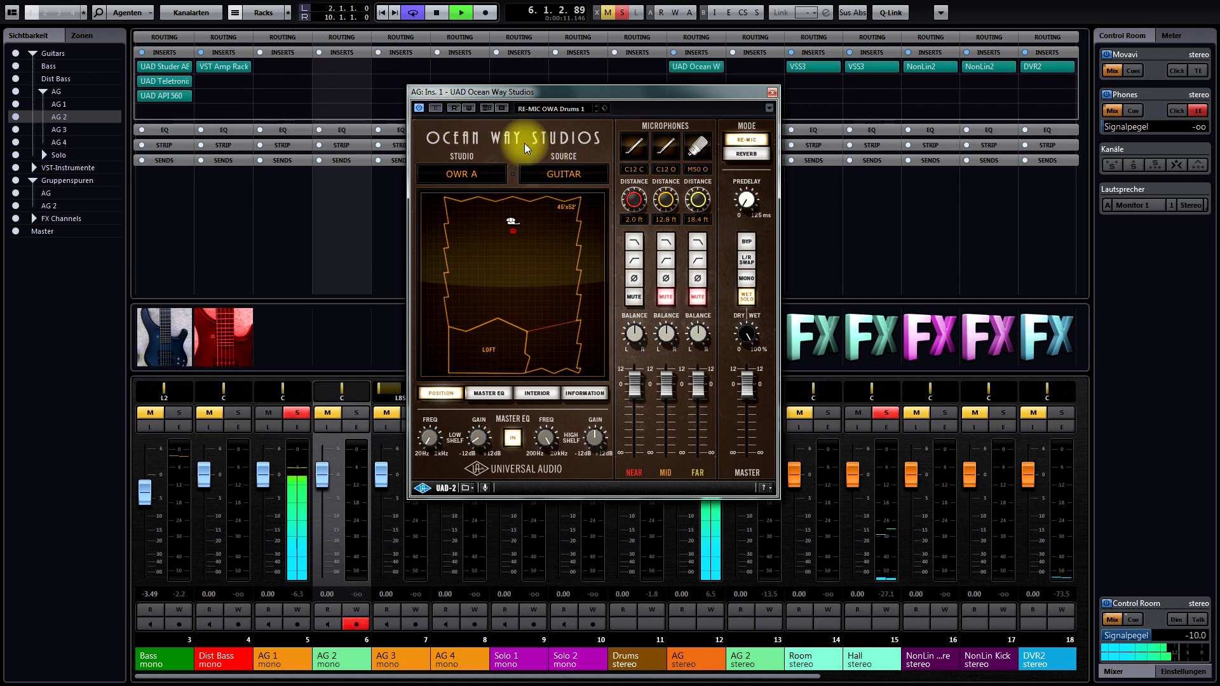
{"action": "key", "text": "space"}
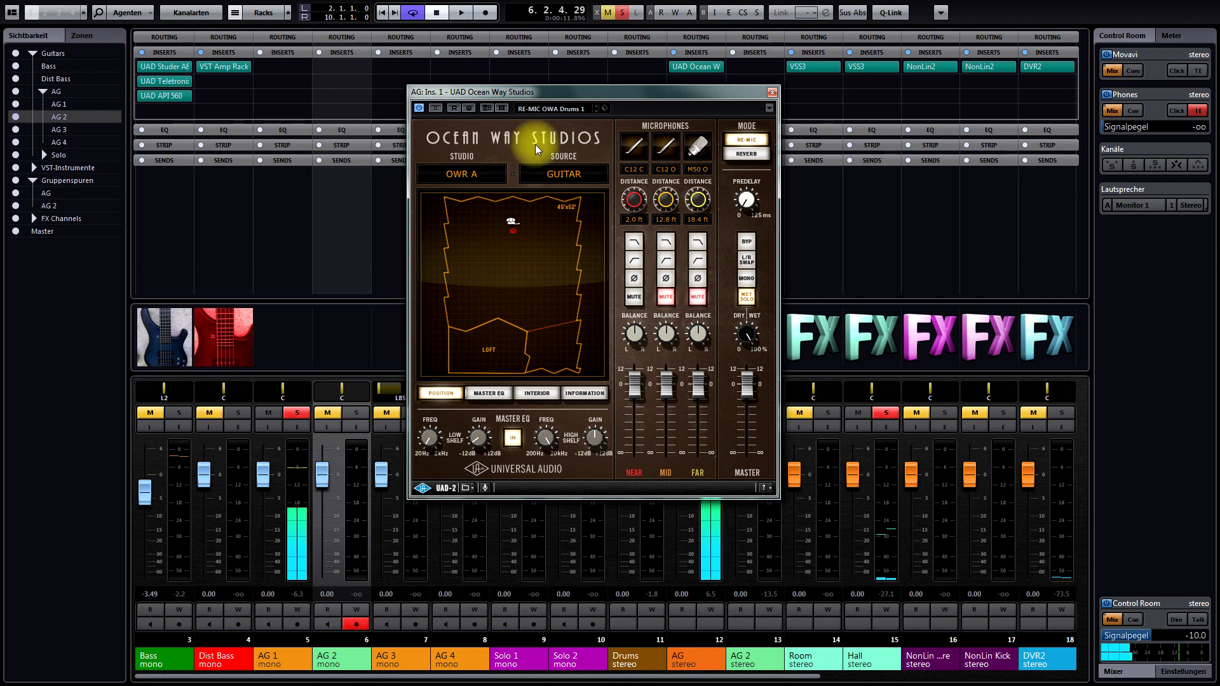
{"action": "key", "text": "KP_1"}
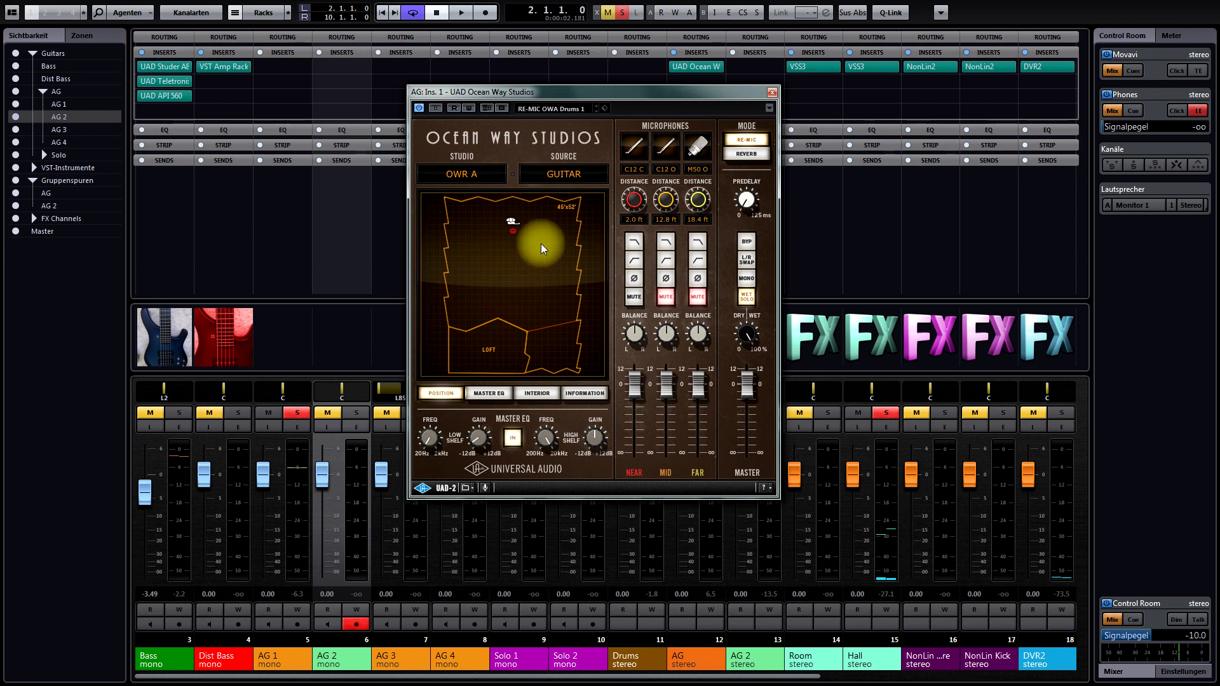
Step: Start playback, unmute the mid microphone, and return to the left locator
{"action": "key", "text": "space"}
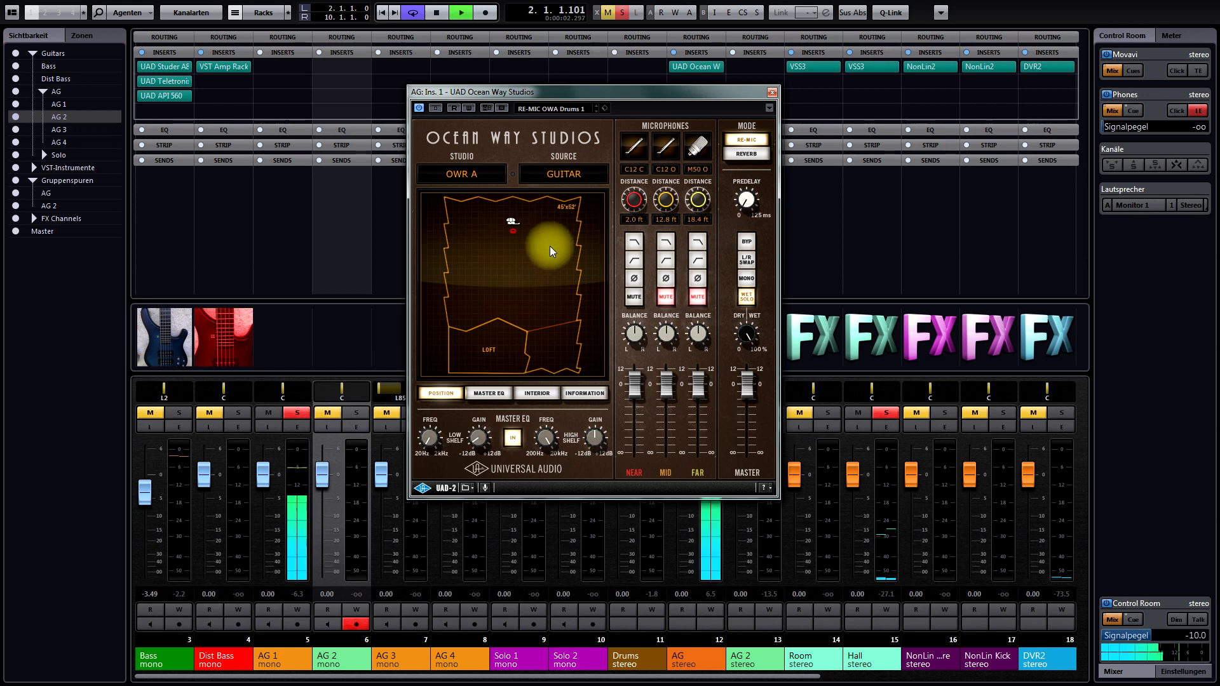
{"action": "left_click", "coordinate": [666, 297]}
{"action": "key", "text": "KP_0"}
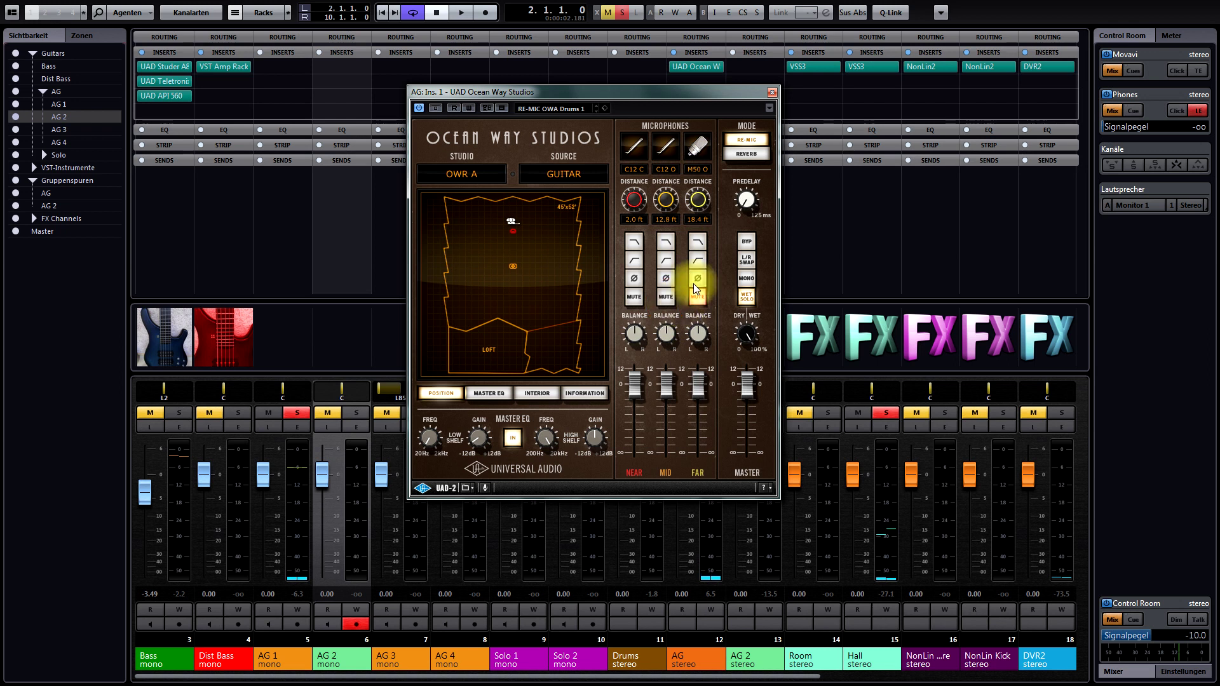
Step: During playback, set the mid microphone's distance to 9.6 ft and slightly lower the near microphone's level
{"action": "key", "text": "space"}
{"action": "left_click", "coordinate": [634, 297]}
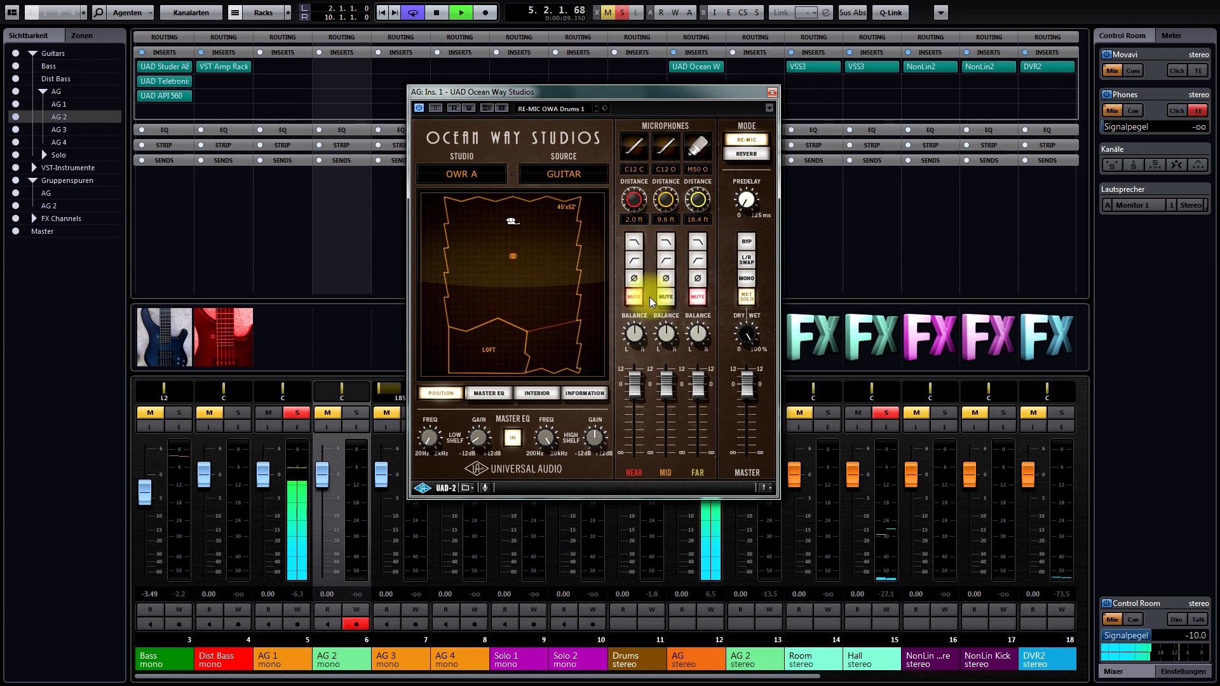
{"action": "left_click_drag", "start_coordinate": [635, 382], "coordinate": [638, 446]}
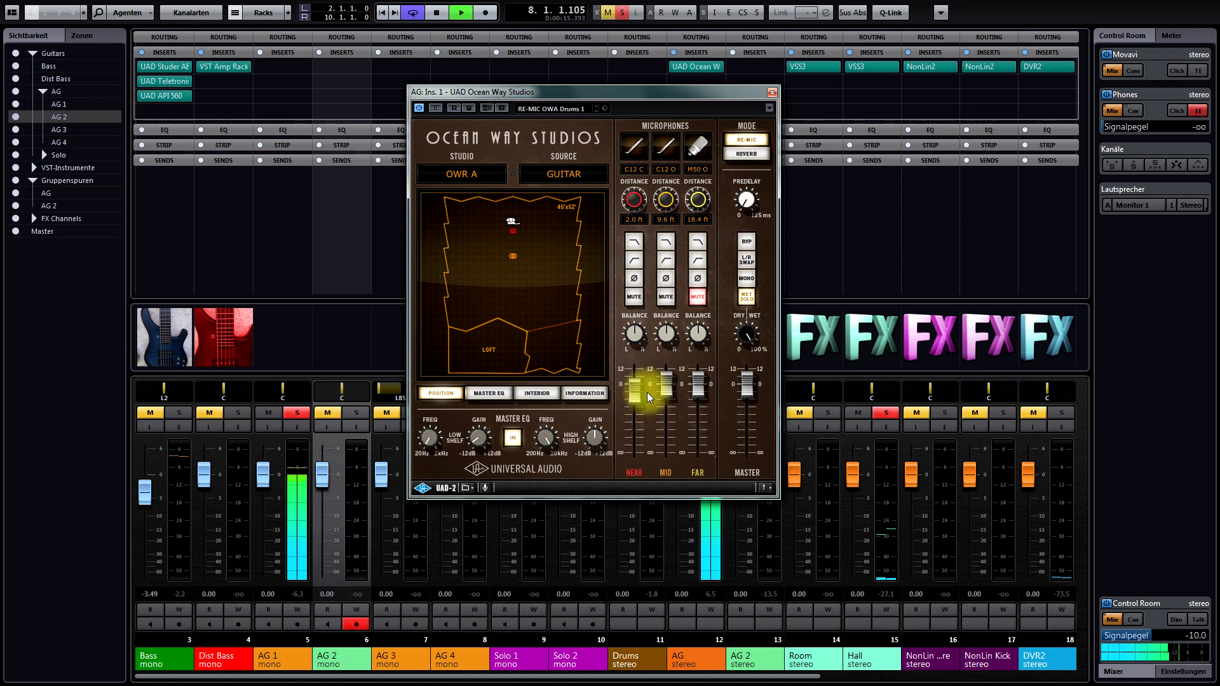
{"action": "left_click", "coordinate": [698, 297]}
{"action": "key", "text": "space"}
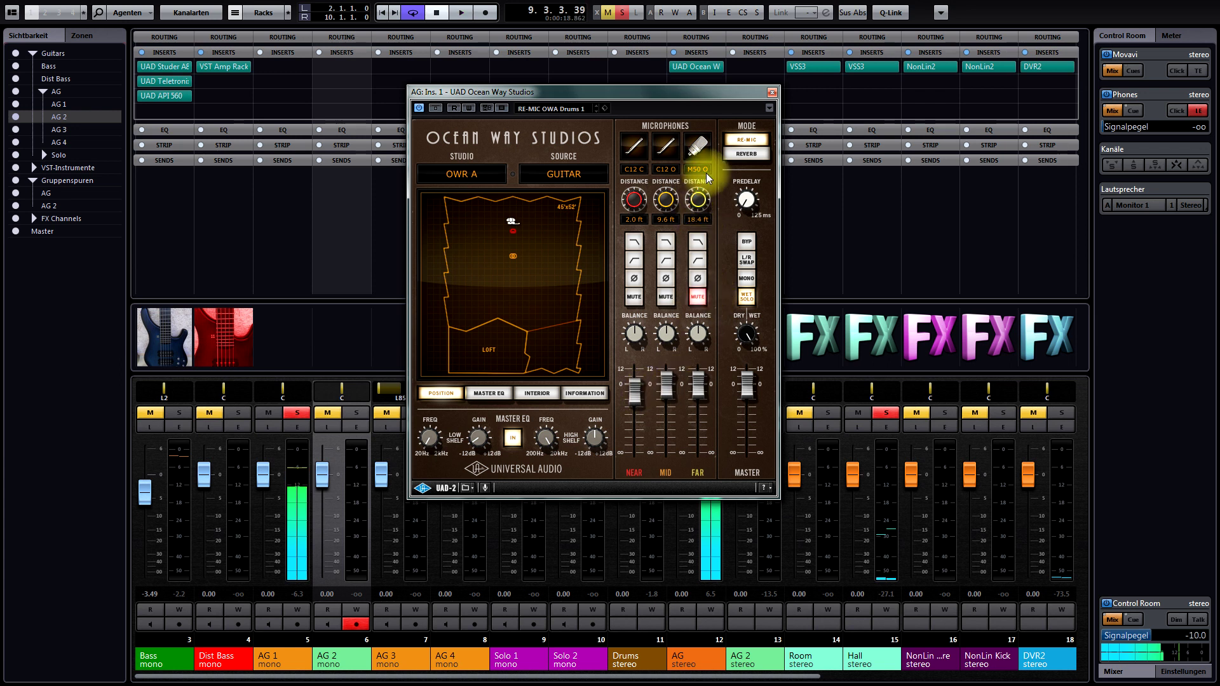
Step: Change the far microphone to U67 C, unmute it, and adjust it to a low level during playback
{"action": "left_click", "coordinate": [707, 171]}
{"action": "left_click", "coordinate": [726, 229]}
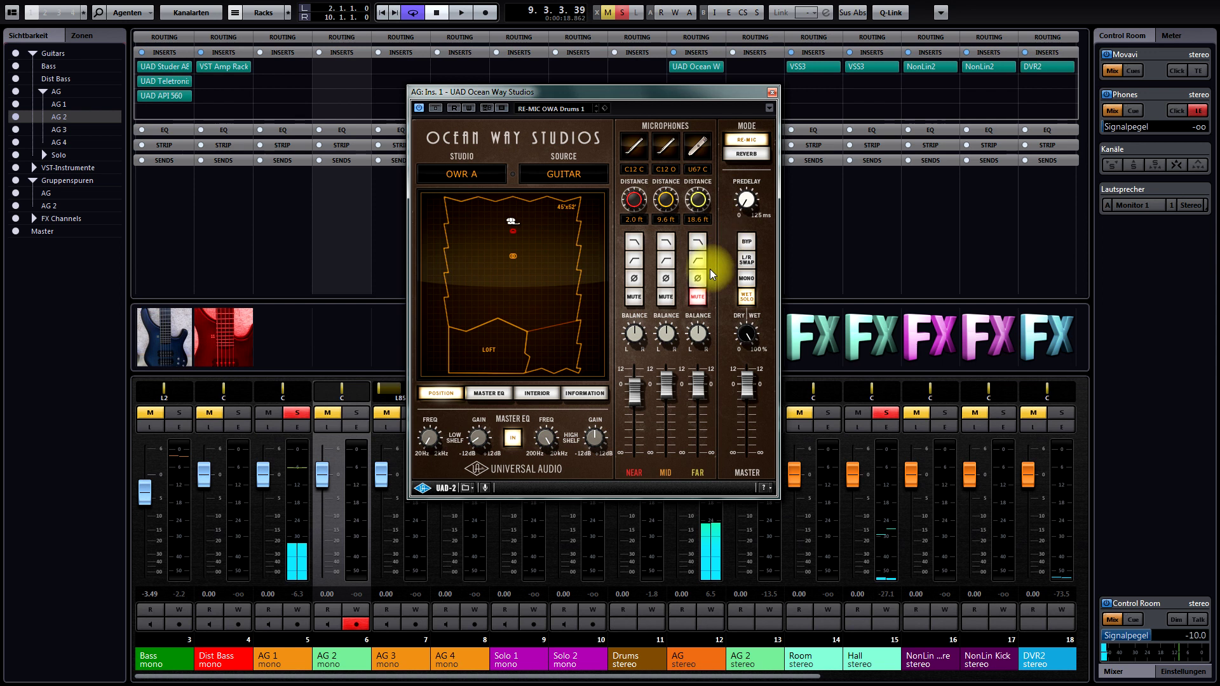
{"action": "left_click", "coordinate": [698, 298]}
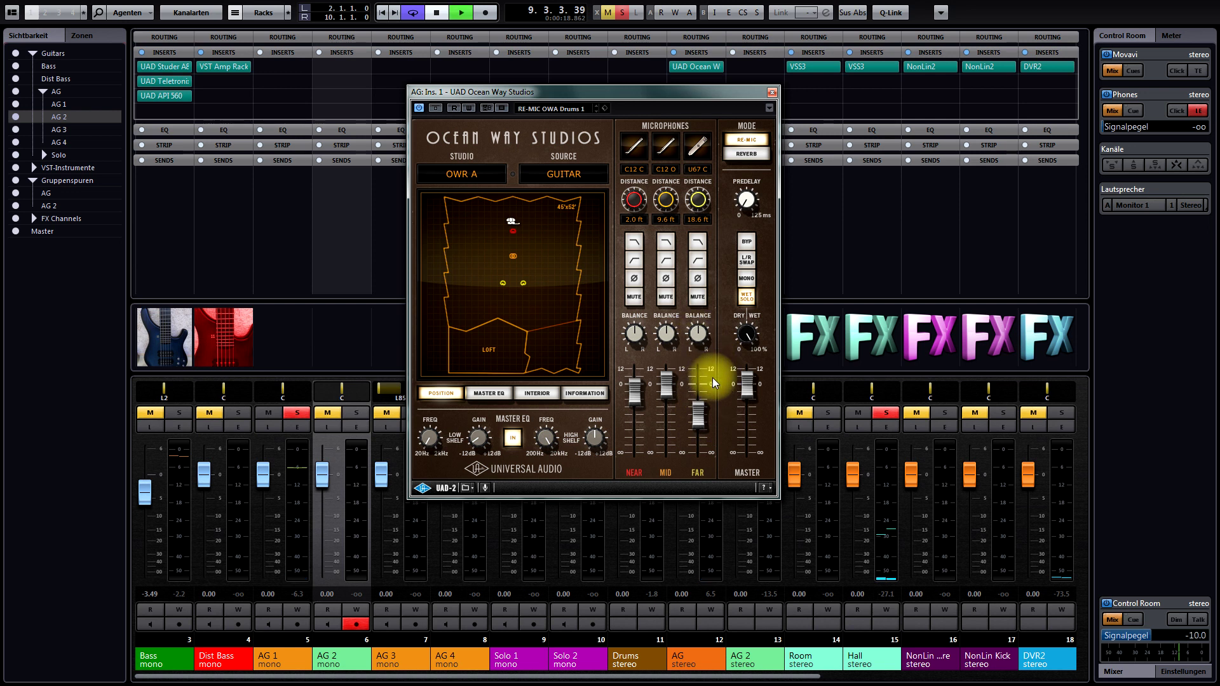
{"action": "key", "text": "space"}
{"action": "mouse_move", "coordinate": [699, 416]}
{"action": "left_mouse_down"}
{"action": "mouse_move", "coordinate": [697, 441]}
{"action": "mouse_move", "coordinate": [700, 371]}
{"action": "mouse_move", "coordinate": [703, 412]}
{"action": "left_mouse_up"}
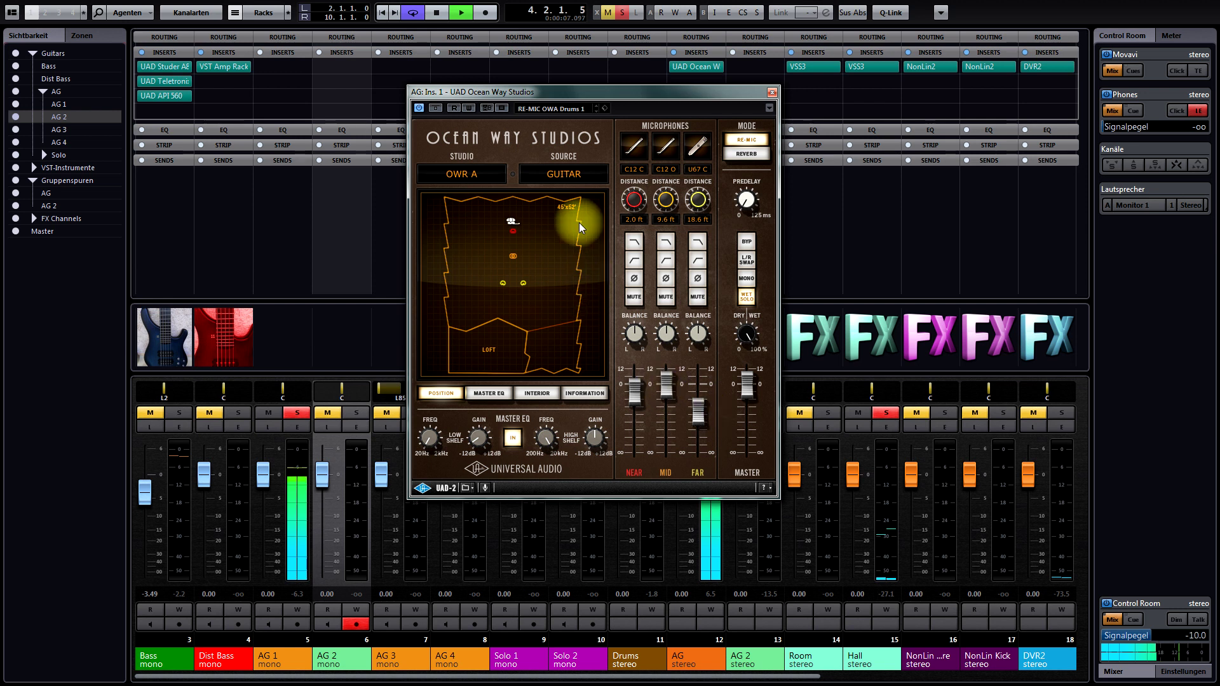
{"action": "key", "text": "space"}
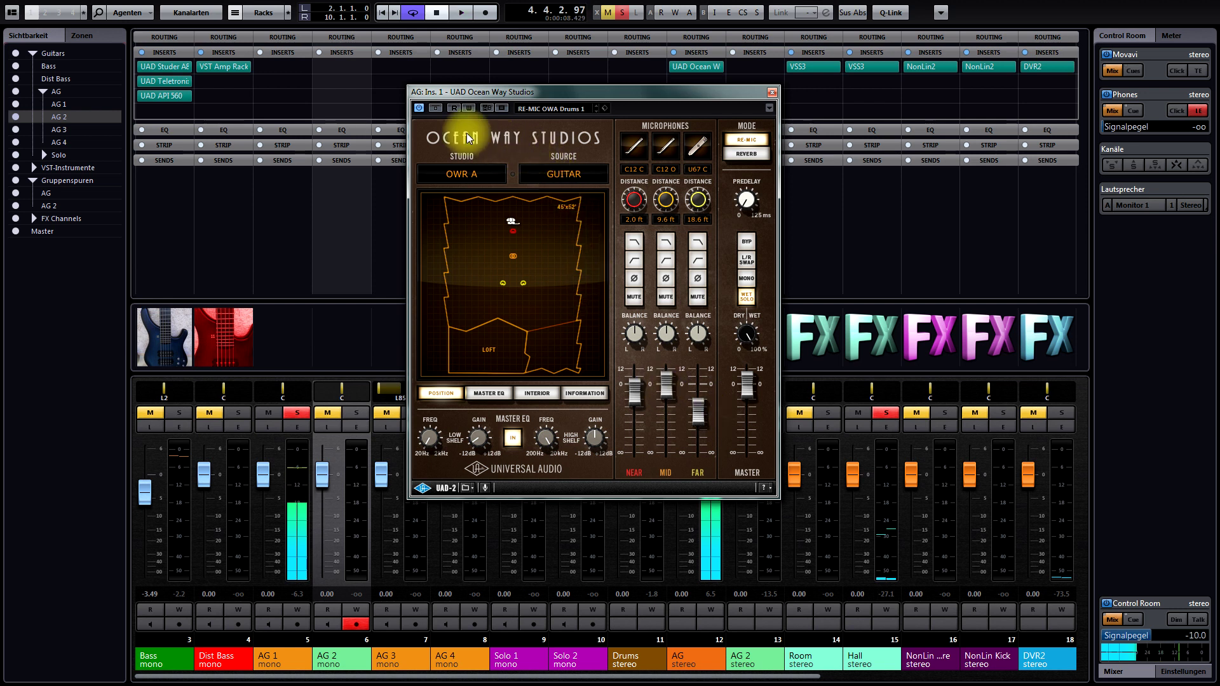
Step: Play the passage with Ocean Way Studios bypassed and active for comparison, and close the plug-in window
{"action": "key", "text": "space"}
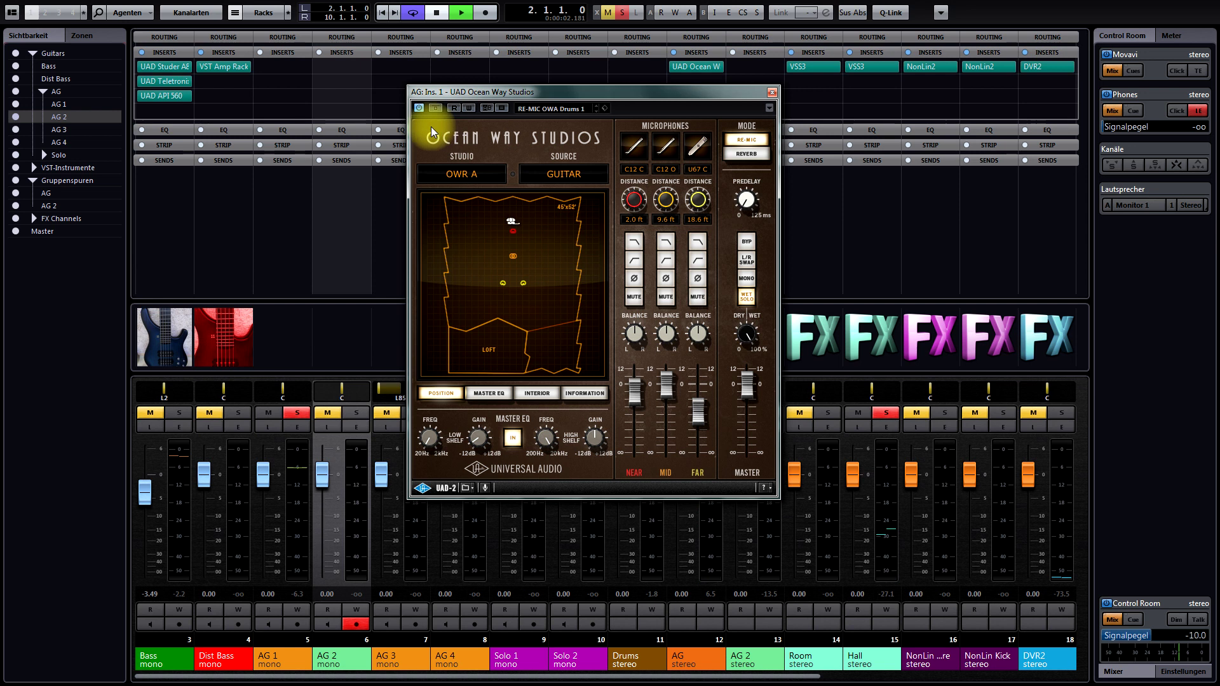
{"action": "left_click", "coordinate": [436, 108]}
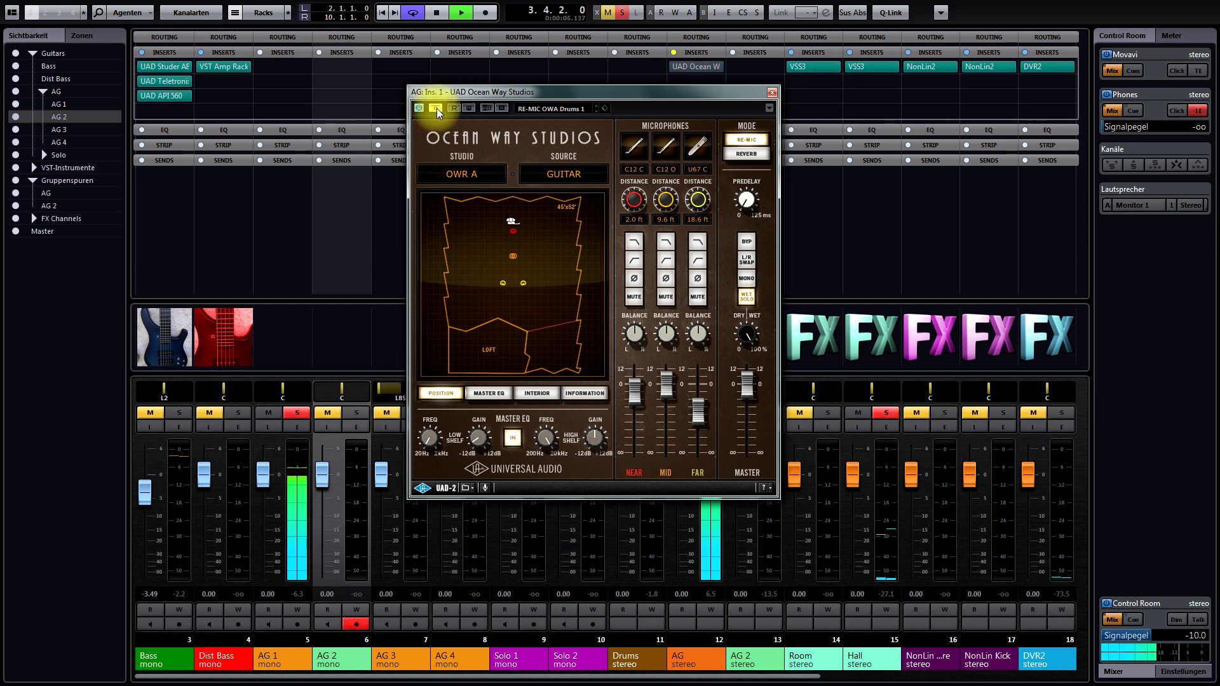
{"action": "left_click", "coordinate": [437, 109]}
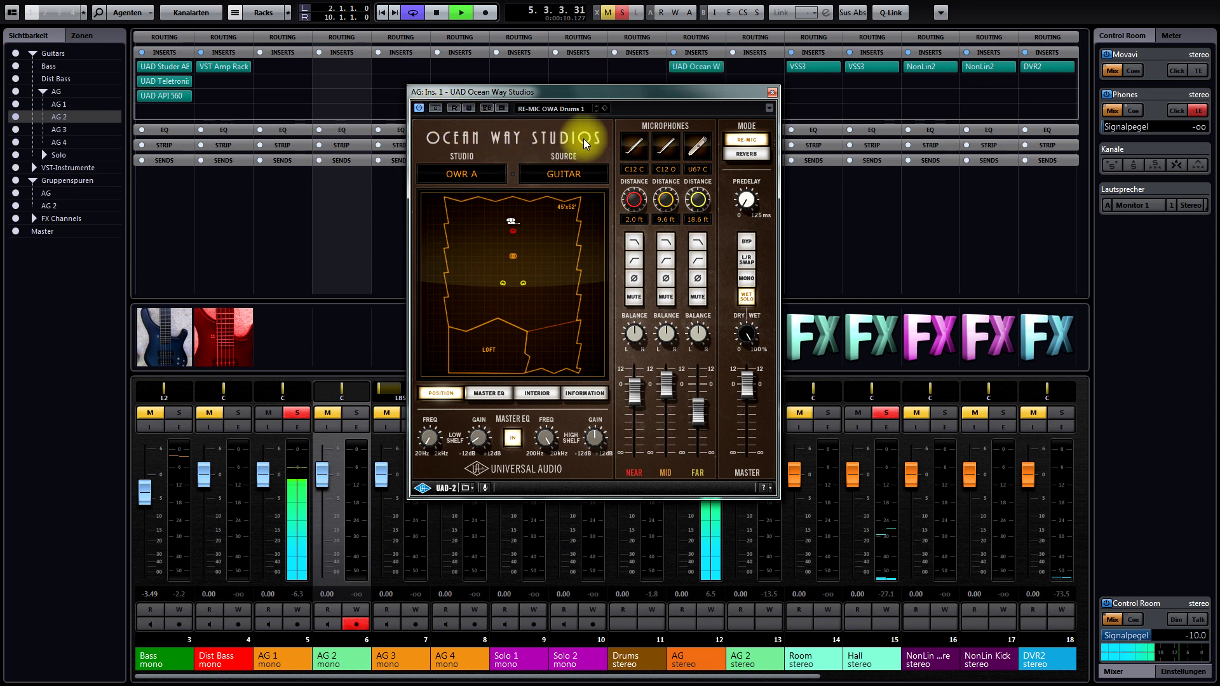
{"action": "left_click", "coordinate": [772, 94]}
{"action": "key", "text": "space"}
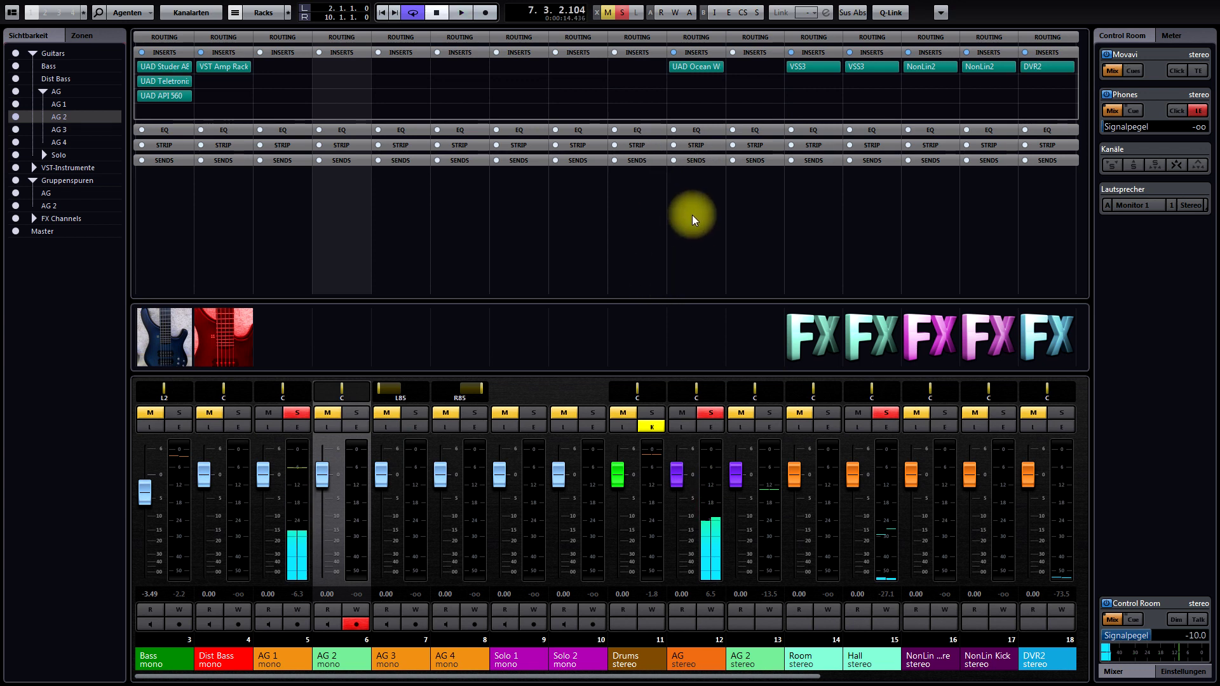
Step: Insert UAD Millennia NSEQ-2 in the AG group channel's second slot and reposition its window
{"action": "left_click", "coordinate": [722, 81]}
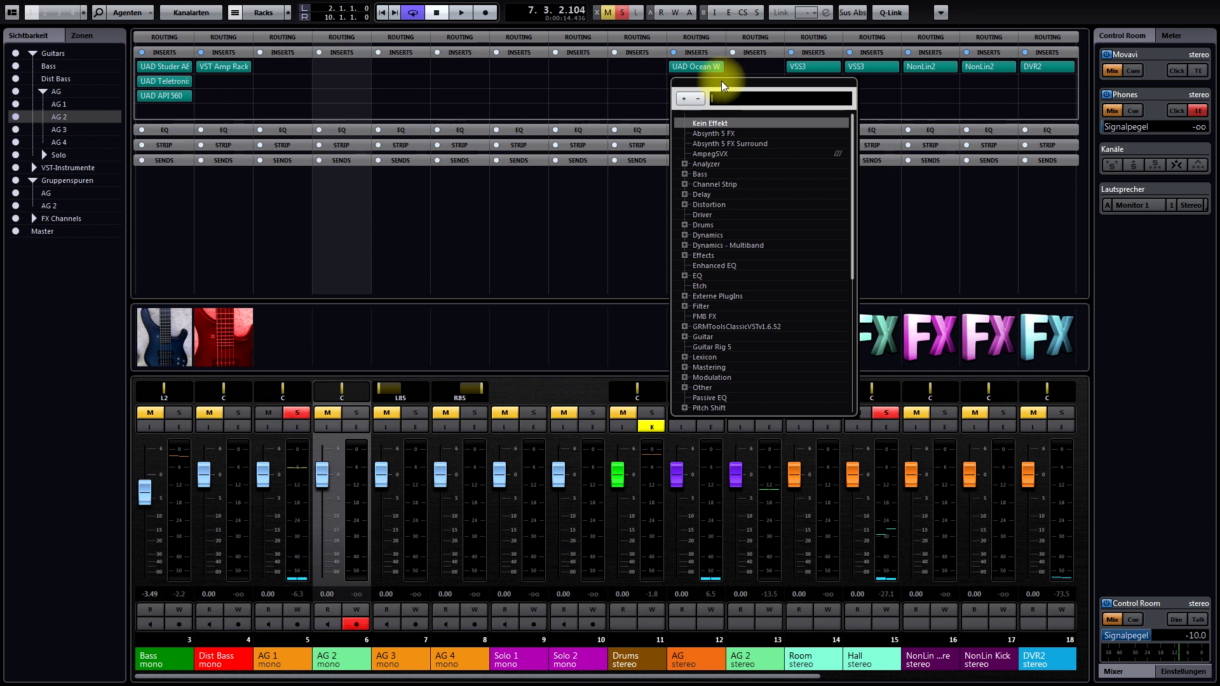
{"action": "type", "text": "mill"}
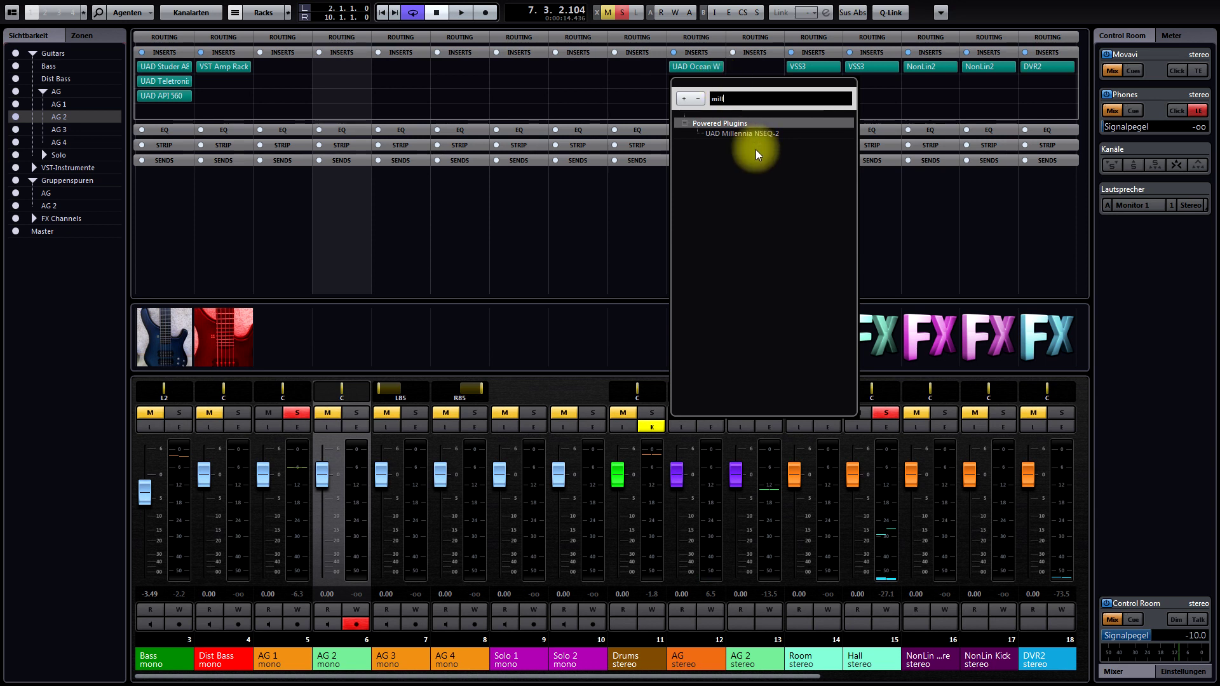
{"action": "left_click", "coordinate": [757, 133]}
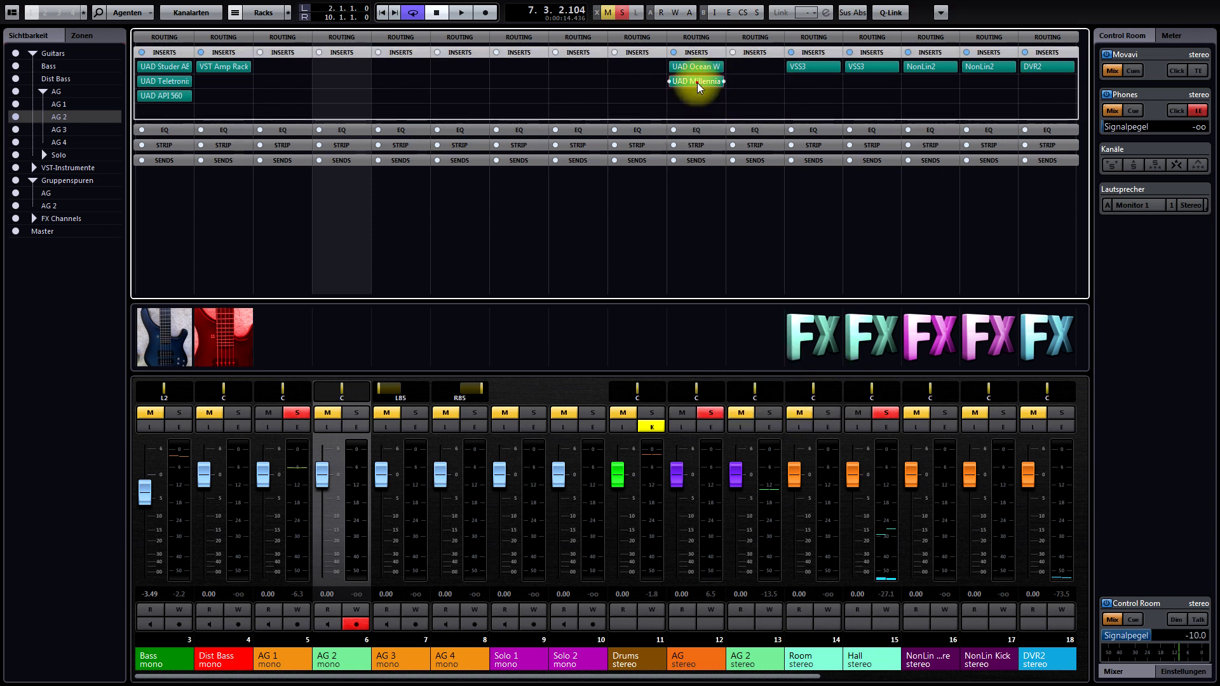
{"action": "left_click_drag", "start_coordinate": [611, 161], "coordinate": [550, 136]}
Step: While playing from the left locator, boost the highs and cut the lows in the Millennia EQ, and close it
{"action": "key", "text": "KP_1"}
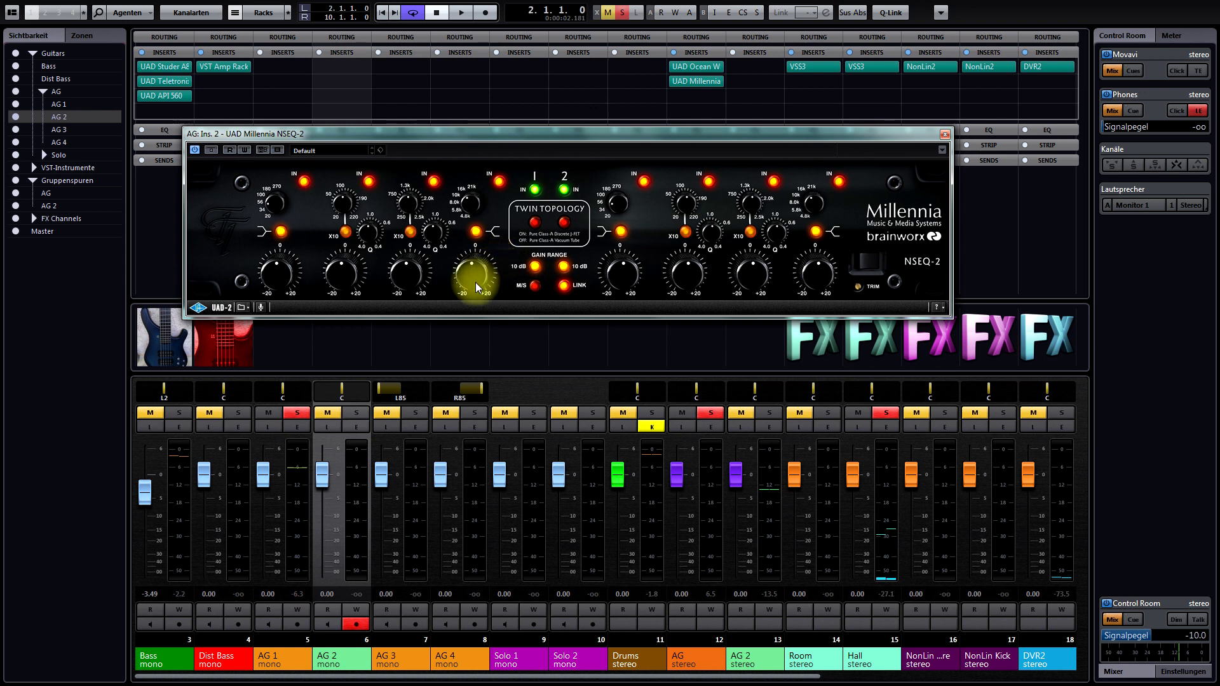
{"action": "key", "text": "space"}
{"action": "left_click", "coordinate": [469, 210]}
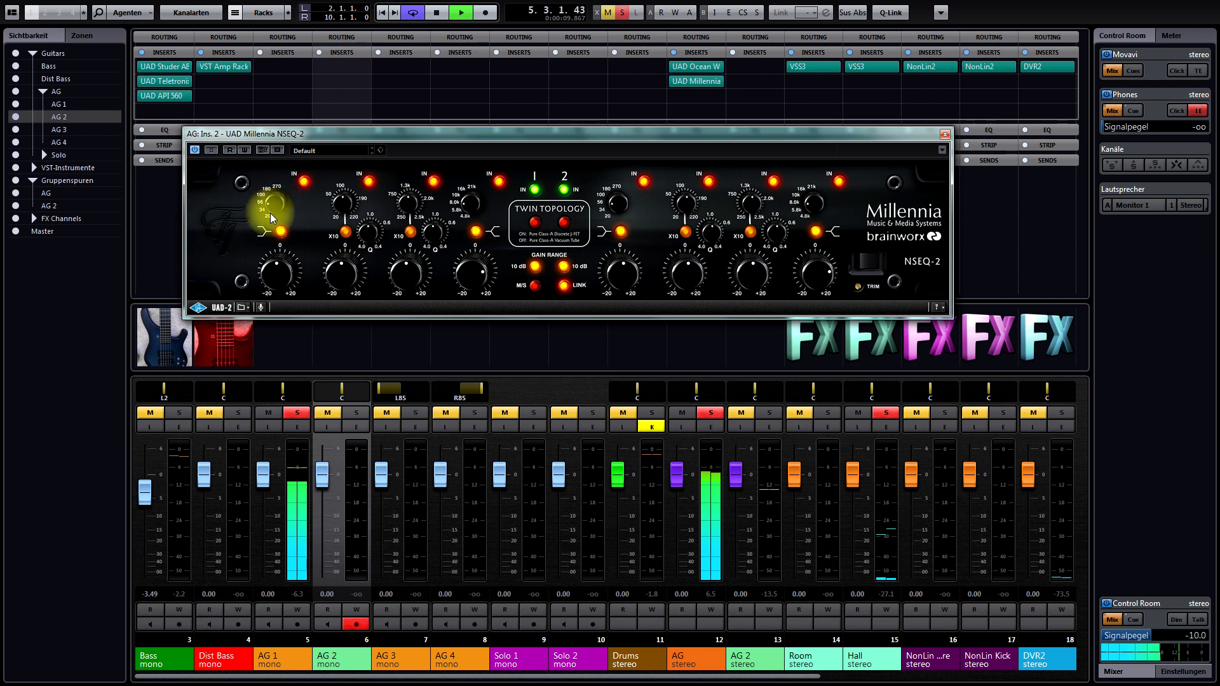
{"action": "left_click", "coordinate": [257, 280]}
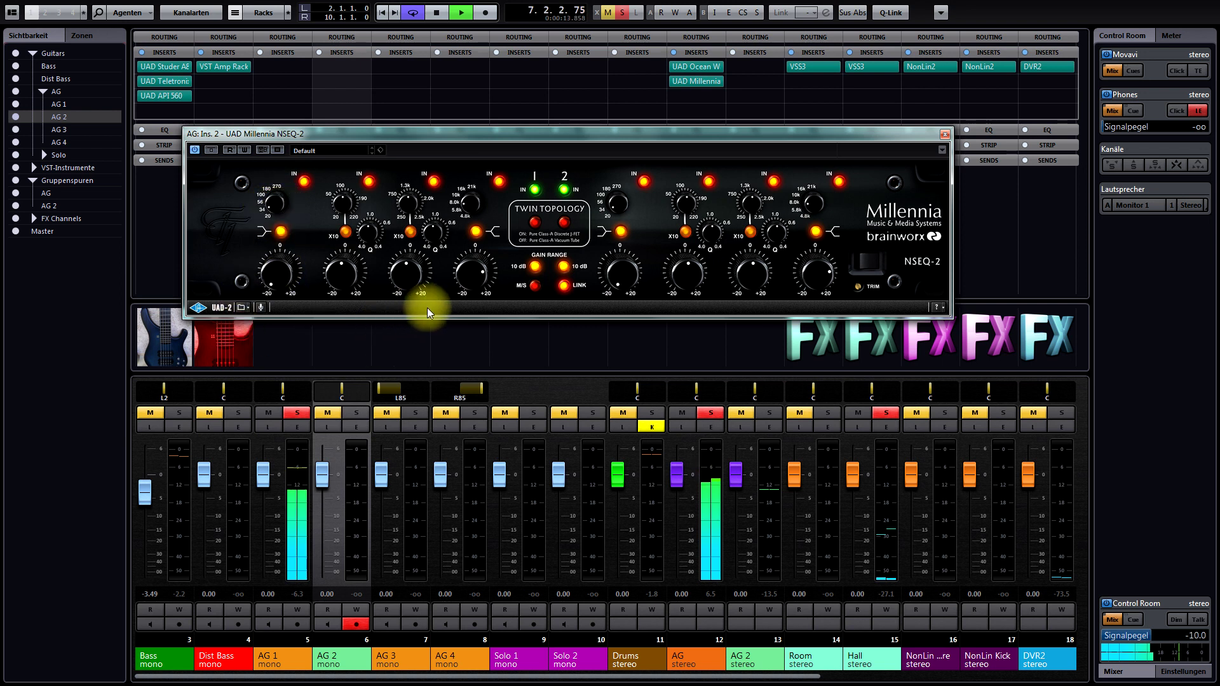
{"action": "left_click", "coordinate": [944, 134]}
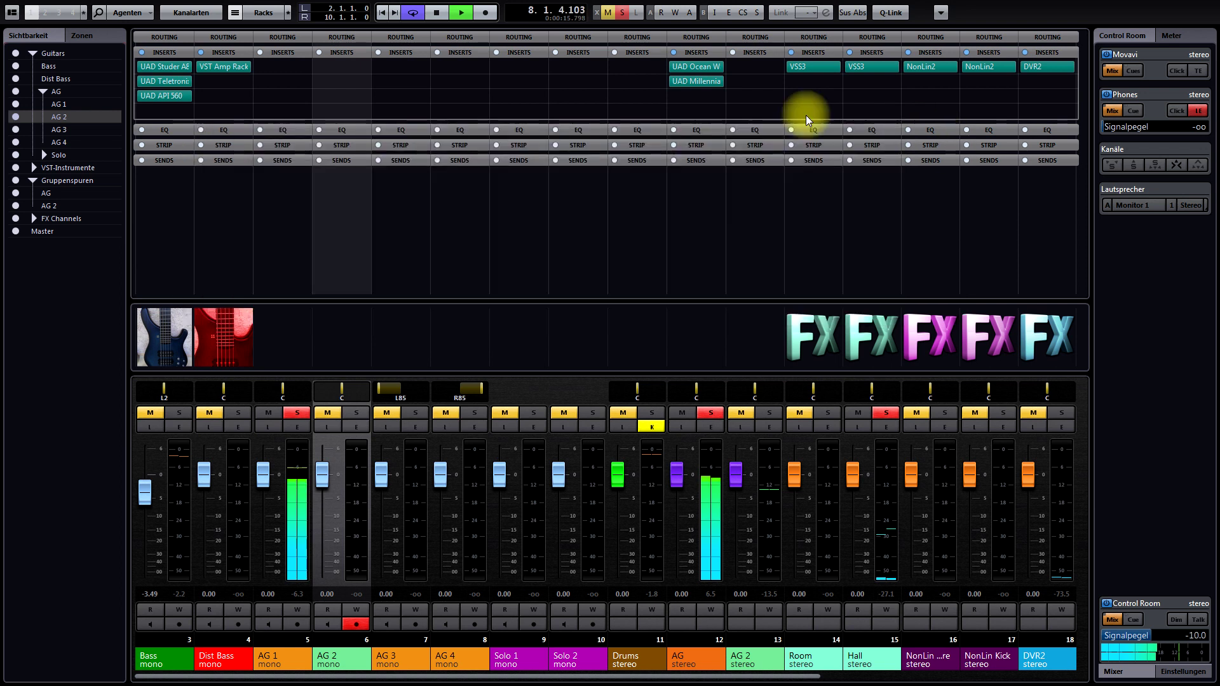
Step: Insert UAD UA 1176 Rev A in the AG group channel's third slot and open its window
{"action": "left_click", "coordinate": [722, 97]}
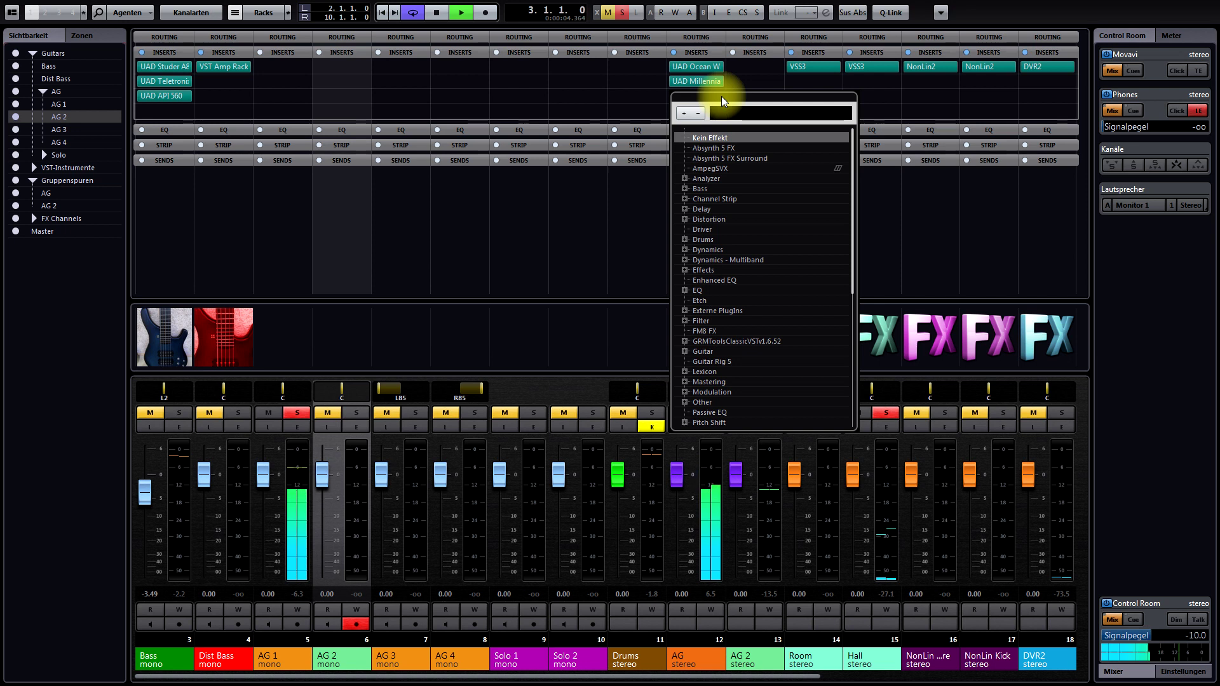
{"action": "type", "text": "117"}
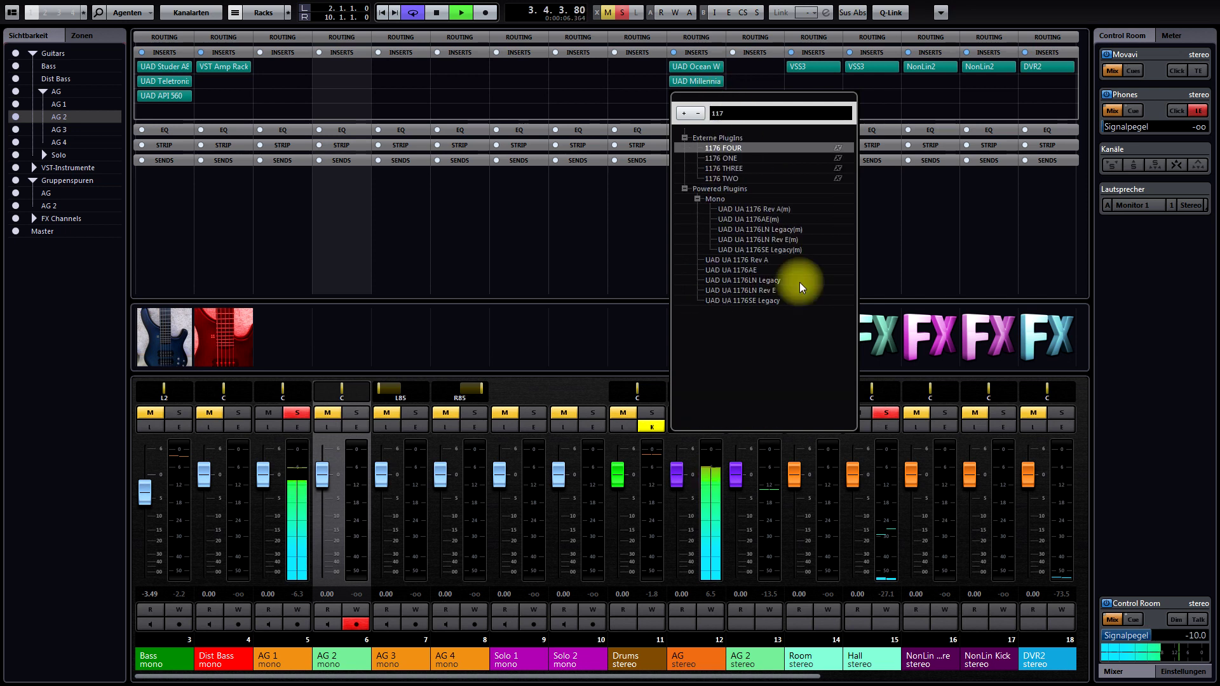
{"action": "left_click", "coordinate": [762, 260]}
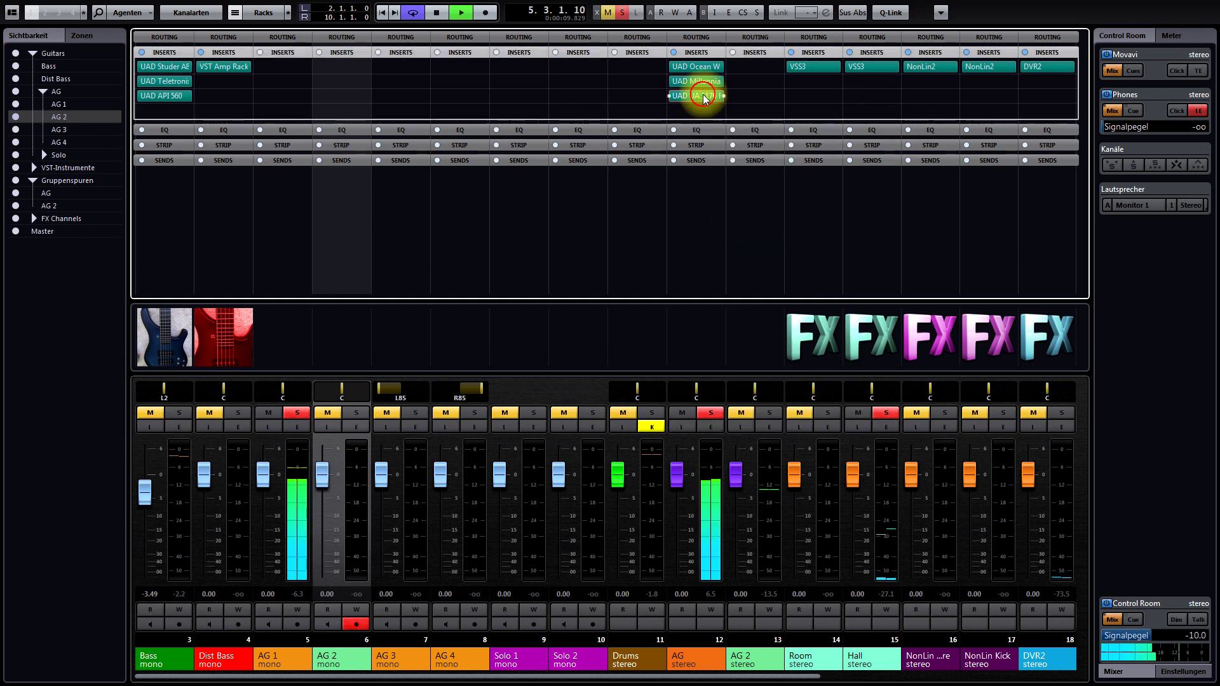
{"action": "left_click", "coordinate": [704, 99]}
{"action": "left_click_drag", "start_coordinate": [654, 173], "coordinate": [564, 170]}
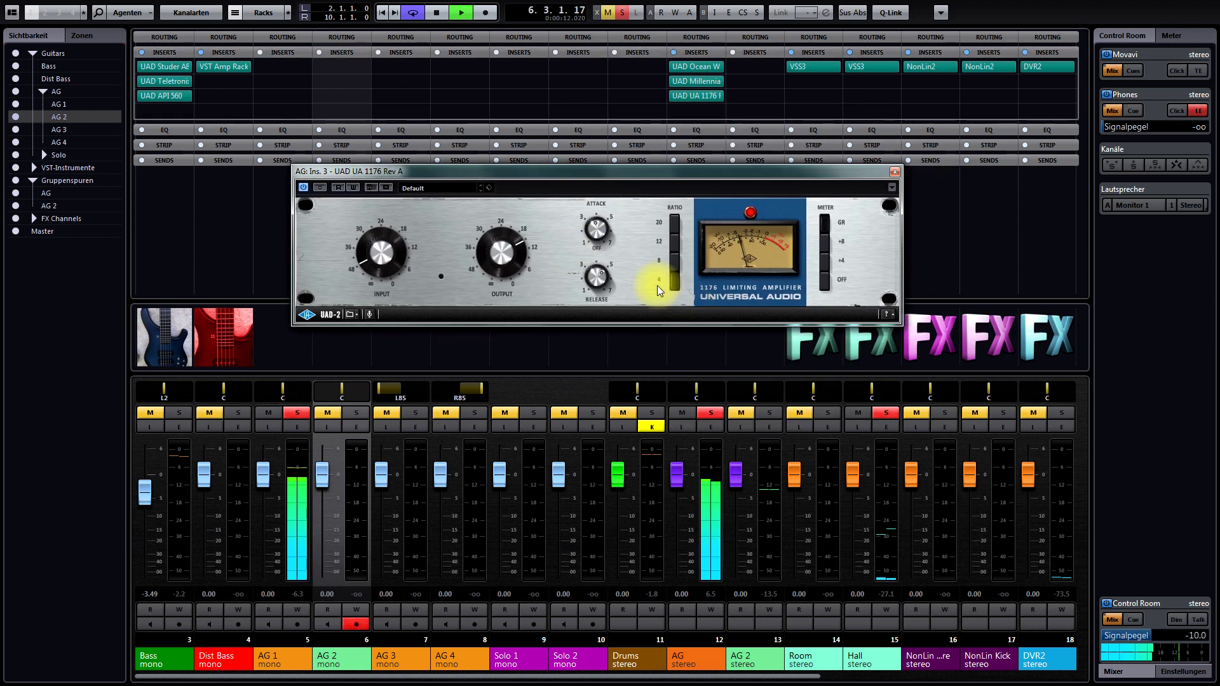
Step: Lower the 1176's input slightly, raise its output to compensate, and close the compressor window
{"action": "left_click_drag", "start_coordinate": [381, 248], "coordinate": [382, 258]}
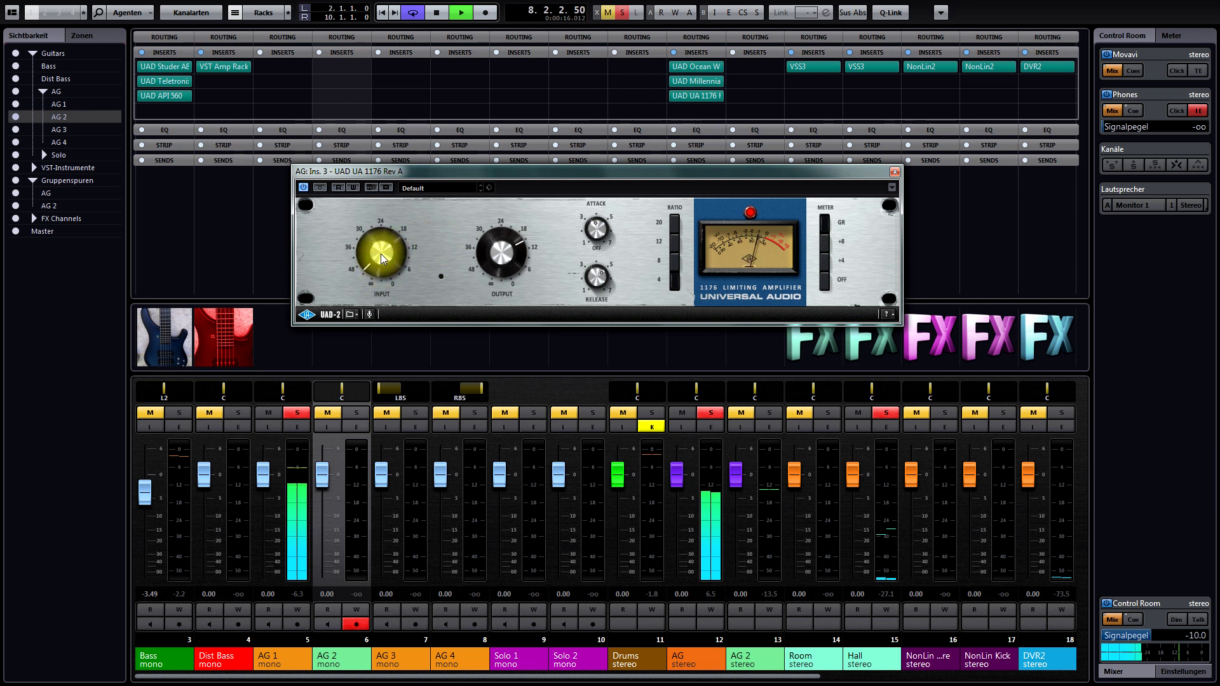
{"action": "left_click_drag", "start_coordinate": [501, 257], "coordinate": [501, 249]}
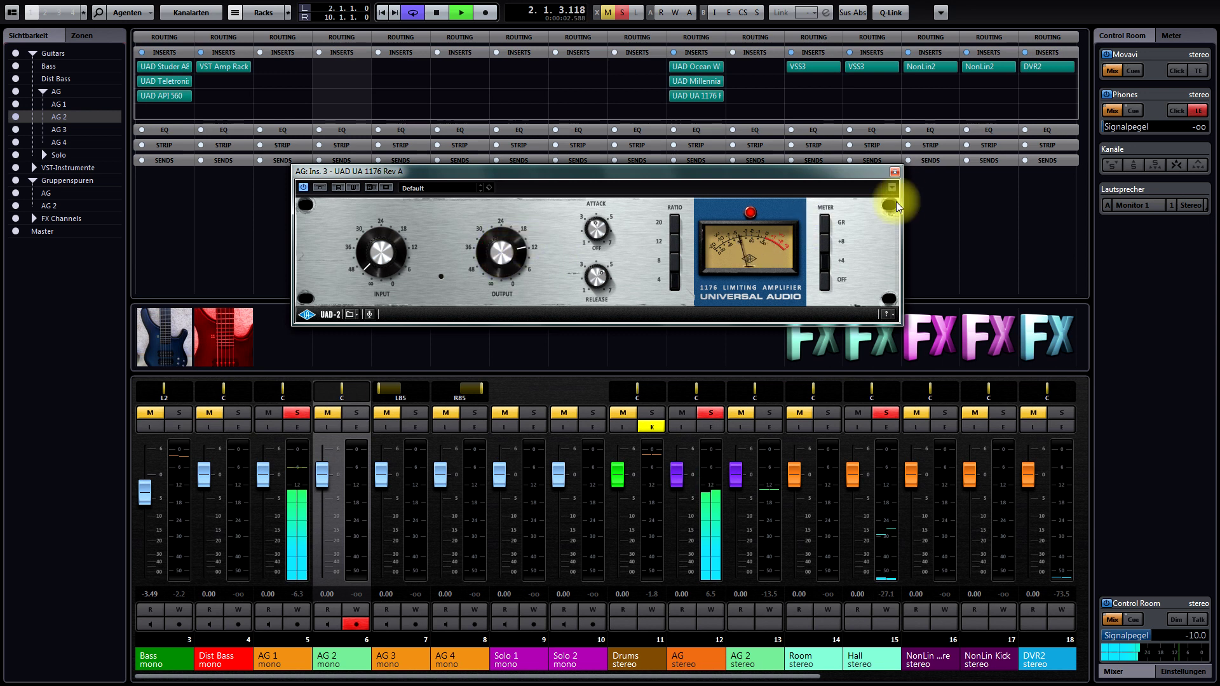
{"action": "left_click", "coordinate": [895, 172]}
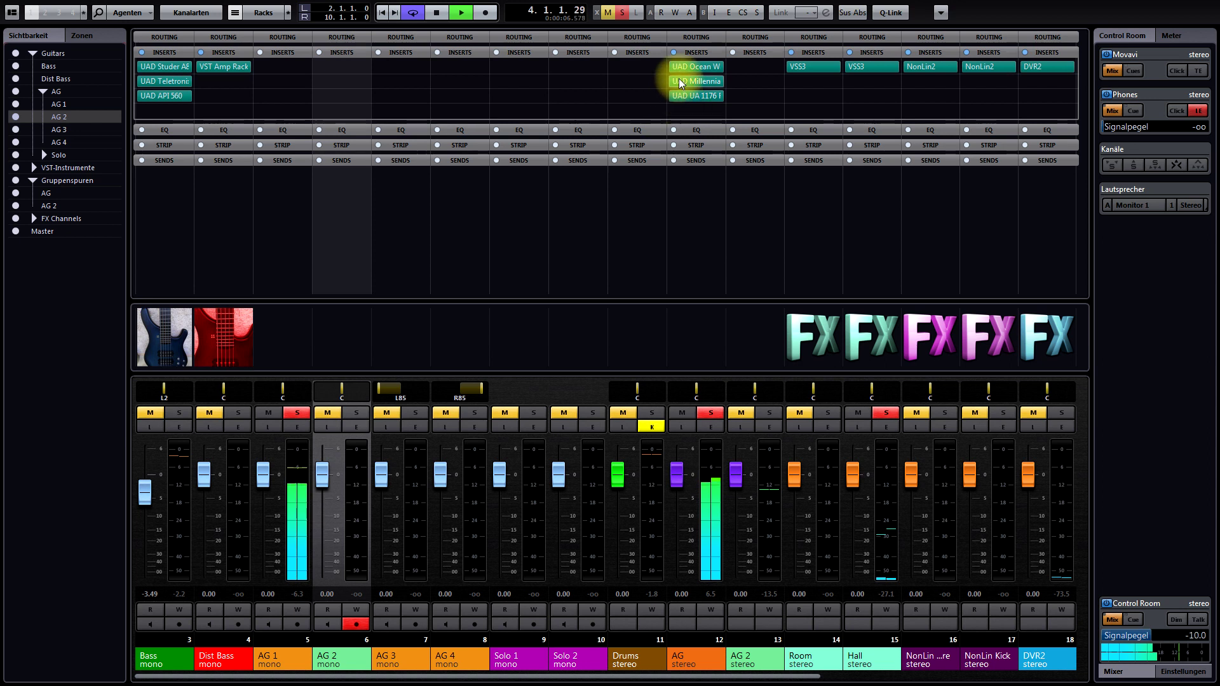
Step: Bypass and re-enable all inserts on the AG group channel to compare the sound, and stop playback
{"action": "left_click", "coordinate": [673, 53]}
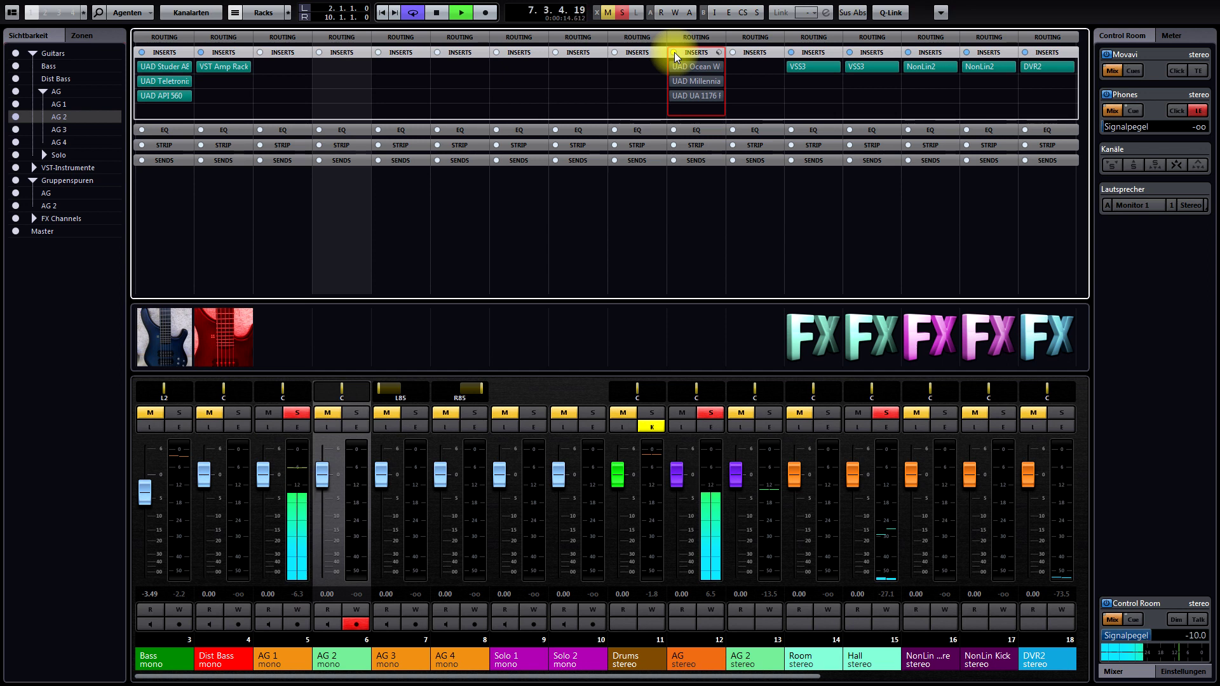
{"action": "left_click", "coordinate": [674, 53]}
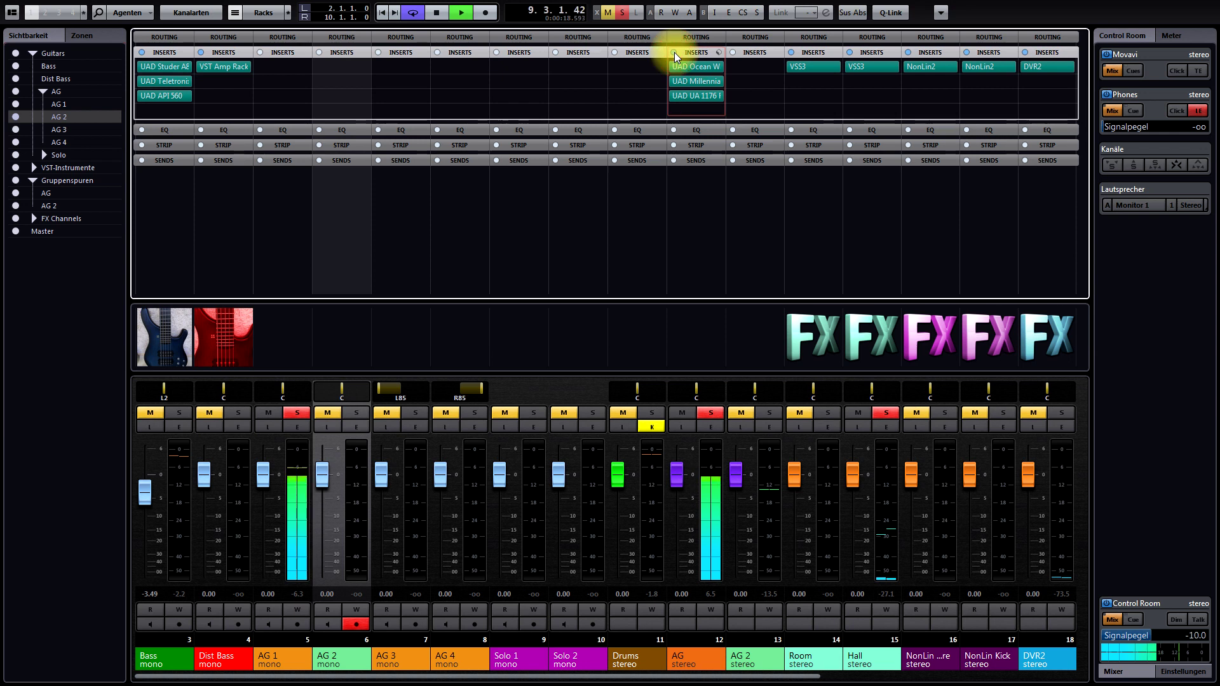
{"action": "key", "text": "space"}
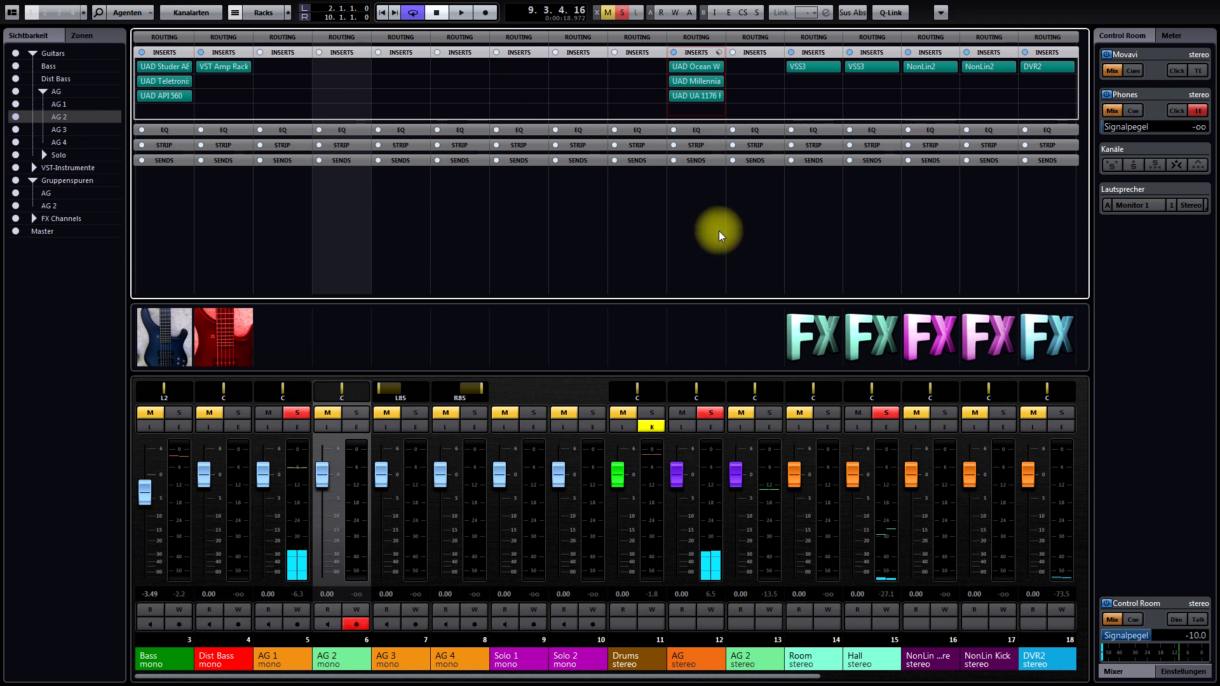
Step: Switch the solo from the AG group to the AG 2 group and insert UAD Ocean Way Studios in AG 2's first slot
{"action": "left_click", "coordinate": [710, 414]}
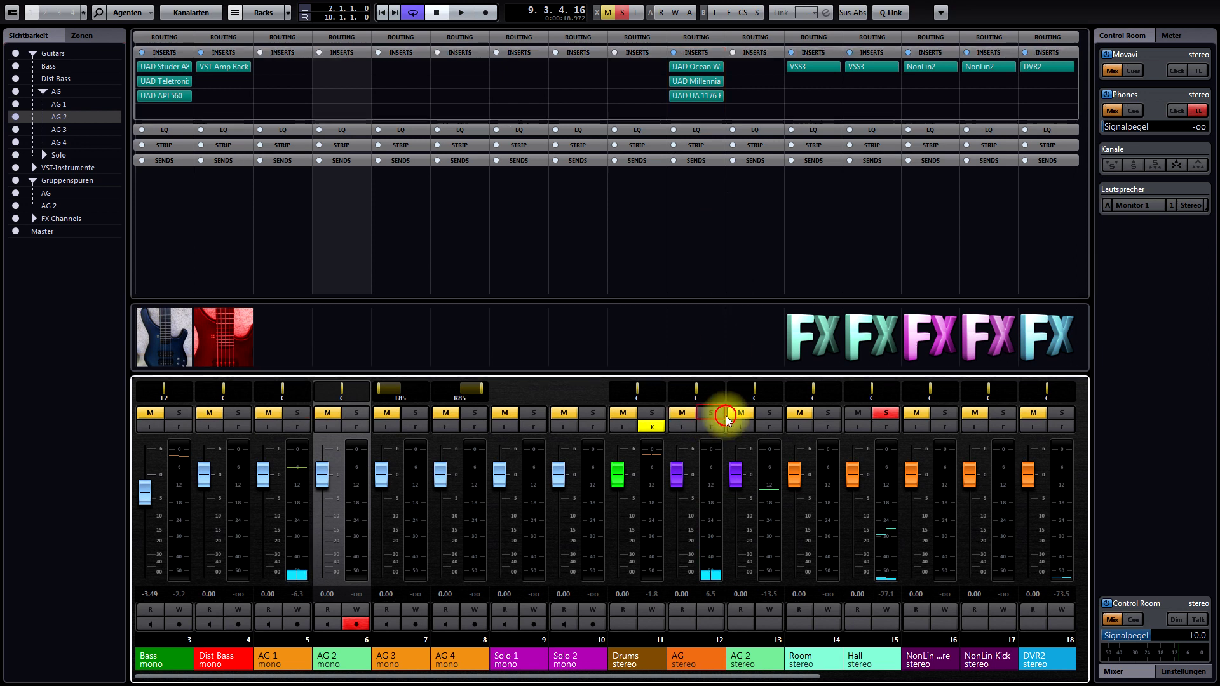
{"action": "left_click", "coordinate": [767, 413]}
{"action": "left_click", "coordinate": [776, 67]}
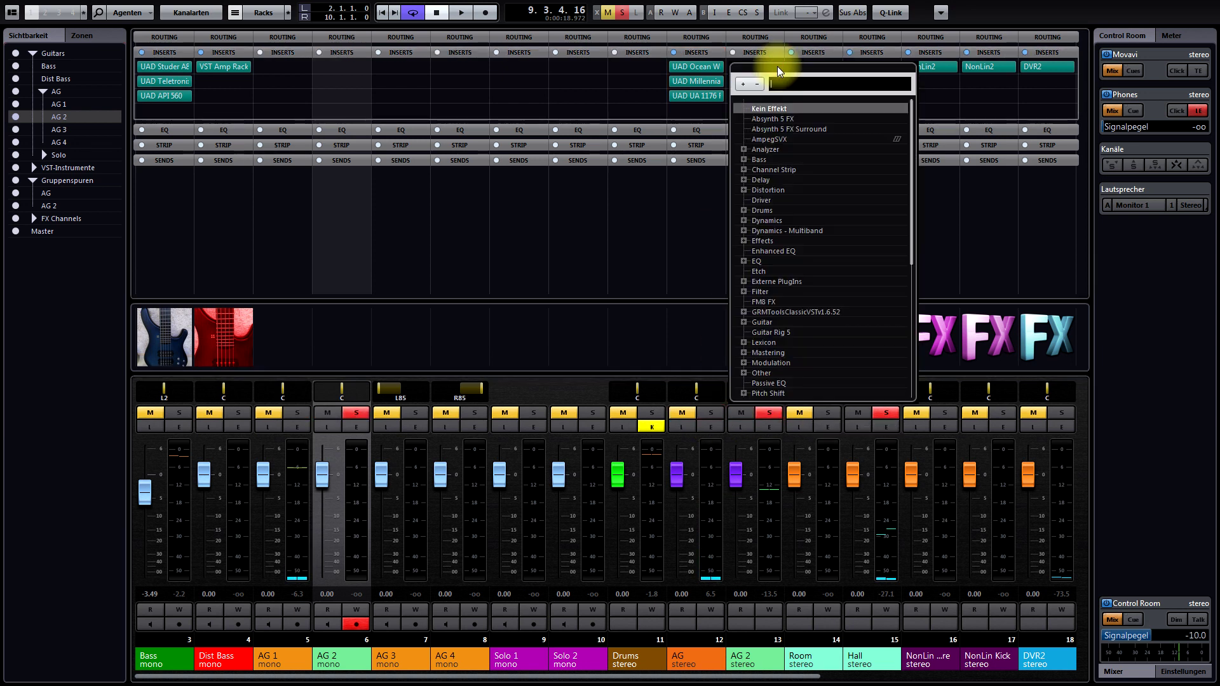
{"action": "type", "text": "ocean"}
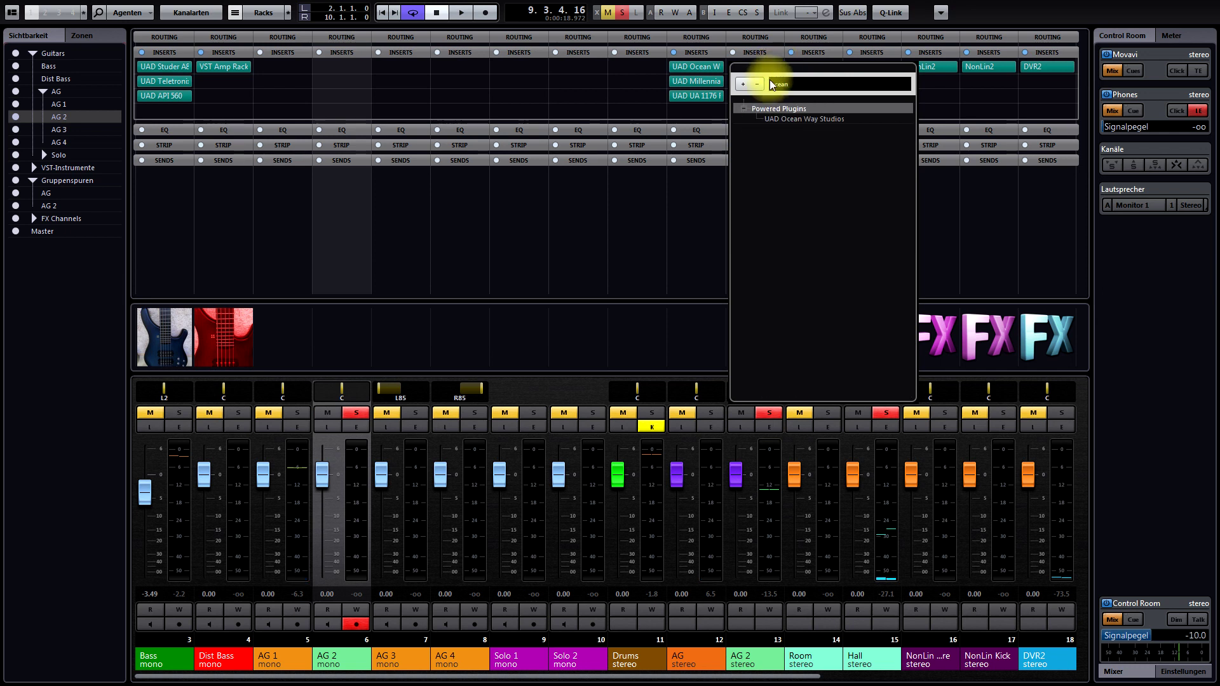
{"action": "left_click", "coordinate": [808, 115]}
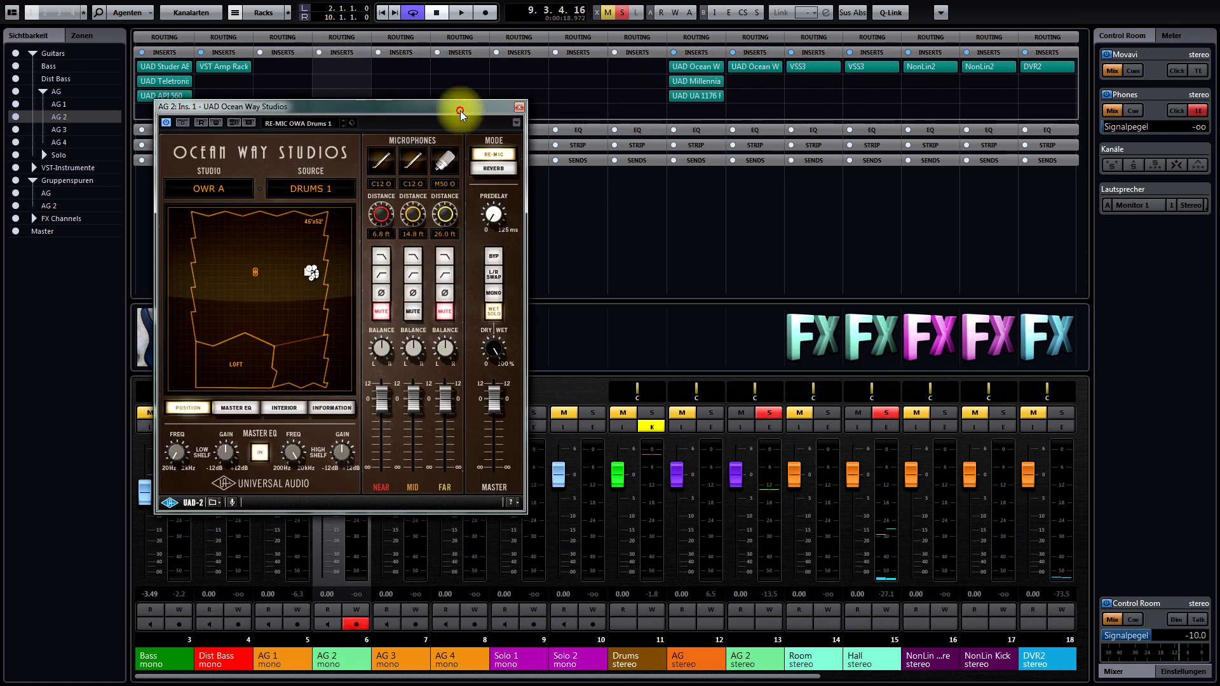
{"action": "left_click_drag", "start_coordinate": [461, 112], "coordinate": [707, 94]}
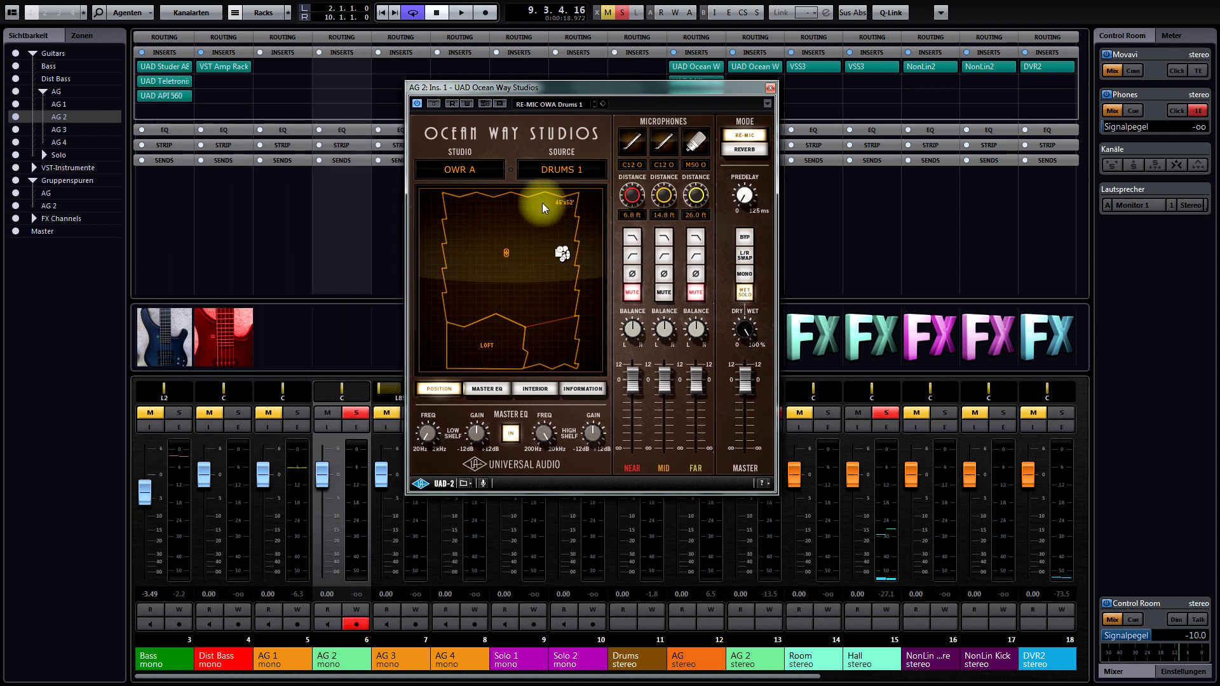
Step: Set the Ocean Way source to GUITAR and the studio to OWR B, with playback running
{"action": "left_click", "coordinate": [561, 169]}
{"action": "left_click", "coordinate": [564, 284]}
{"action": "left_click", "coordinate": [474, 171]}
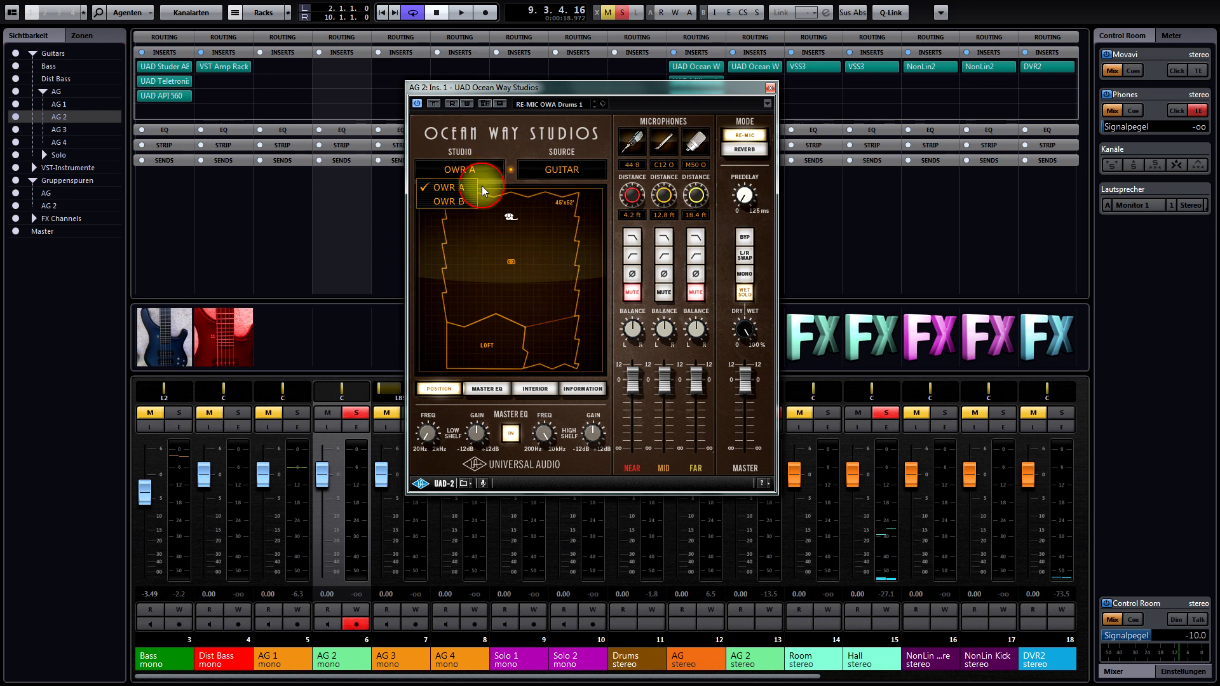
{"action": "key", "text": "space"}
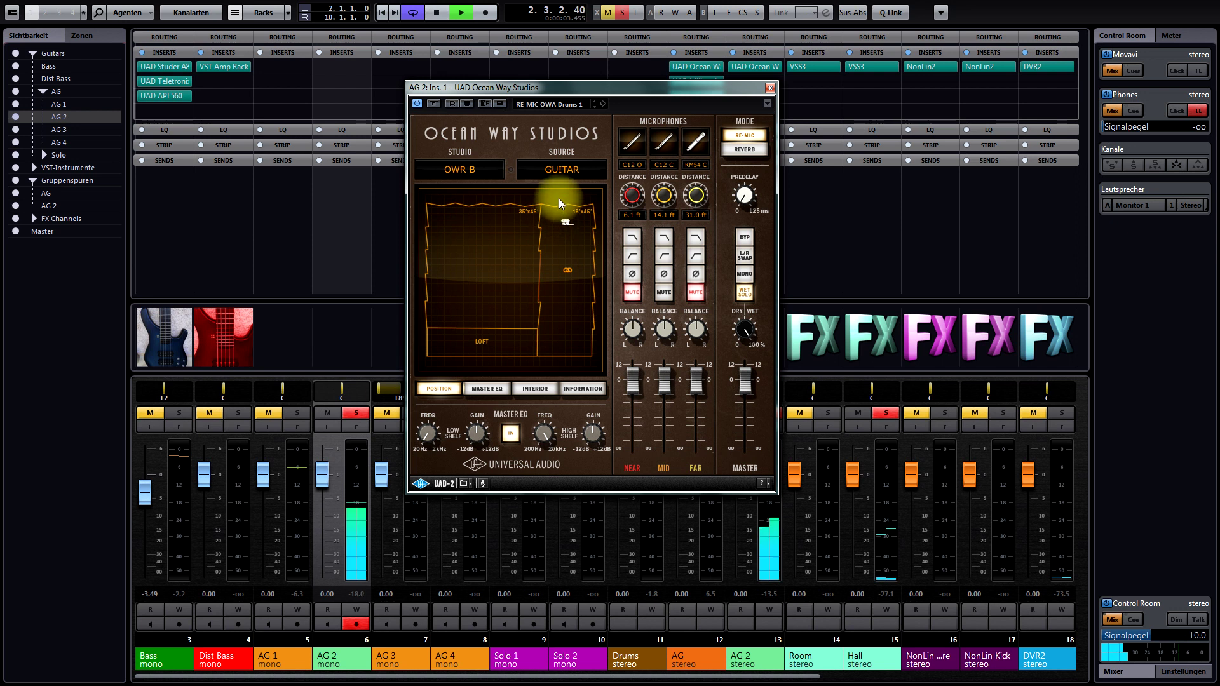
{"action": "left_click", "coordinate": [572, 170]}
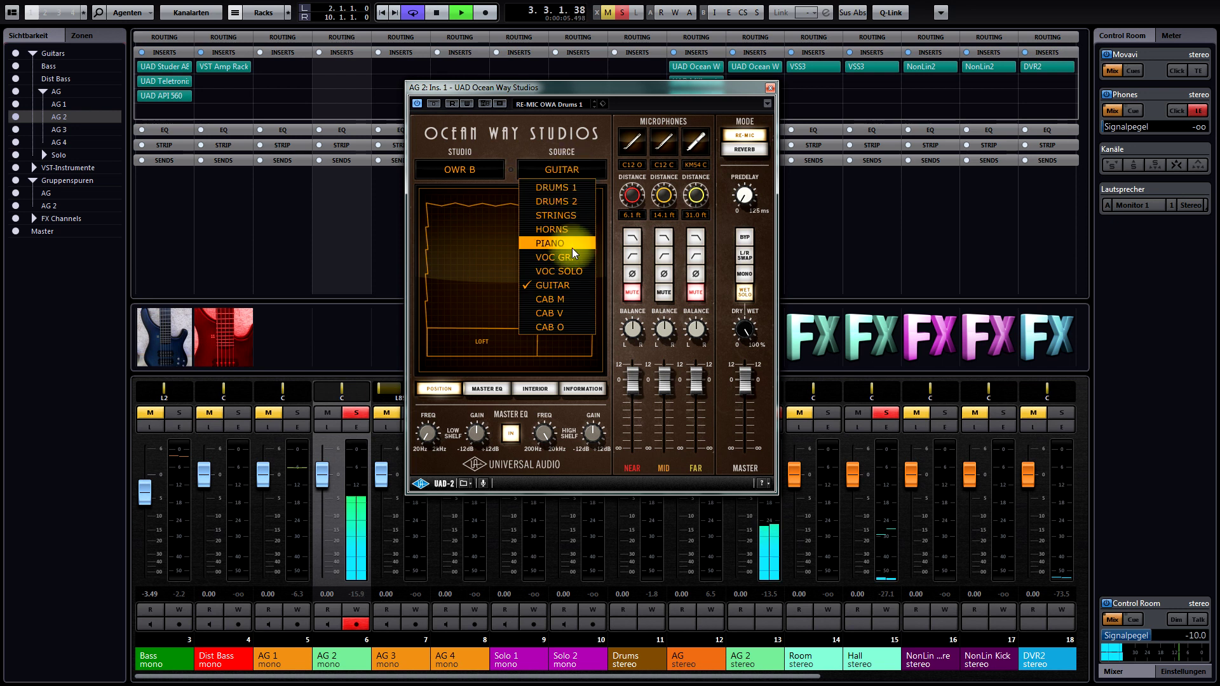
{"action": "left_click", "coordinate": [575, 285]}
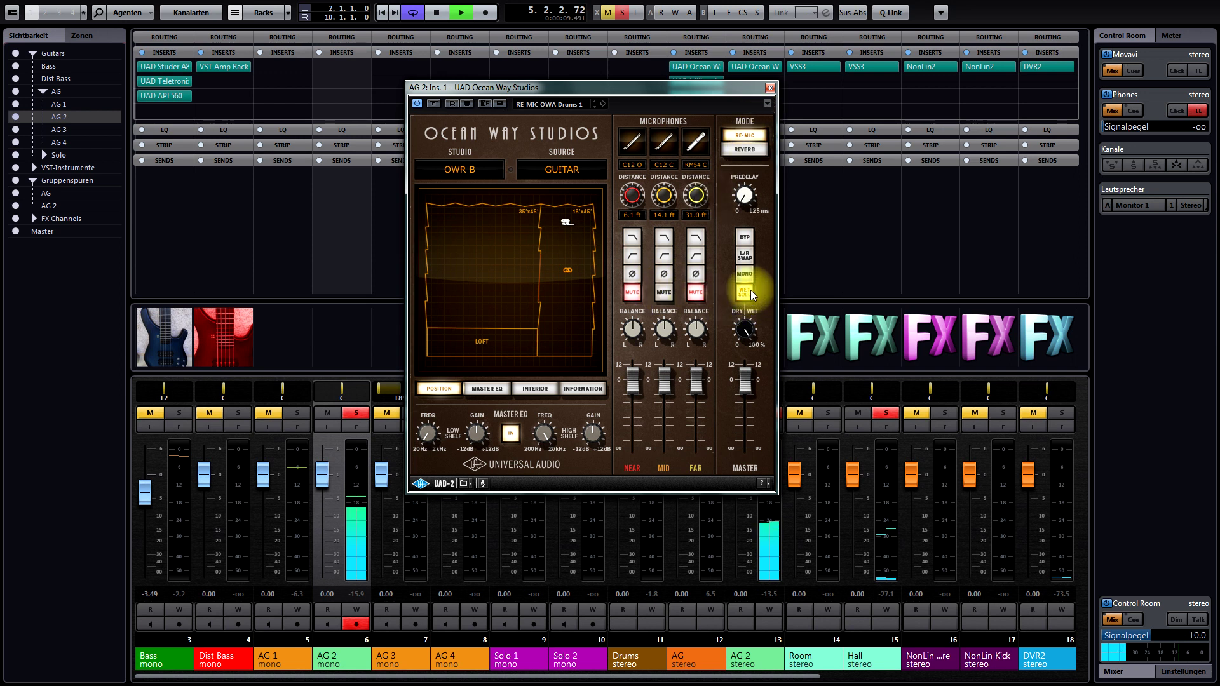
Step: Mute the mid microphones, unmute the near ones and bring the near distance in to about 1.4 ft
{"action": "left_click", "coordinate": [664, 292]}
{"action": "left_click", "coordinate": [634, 293]}
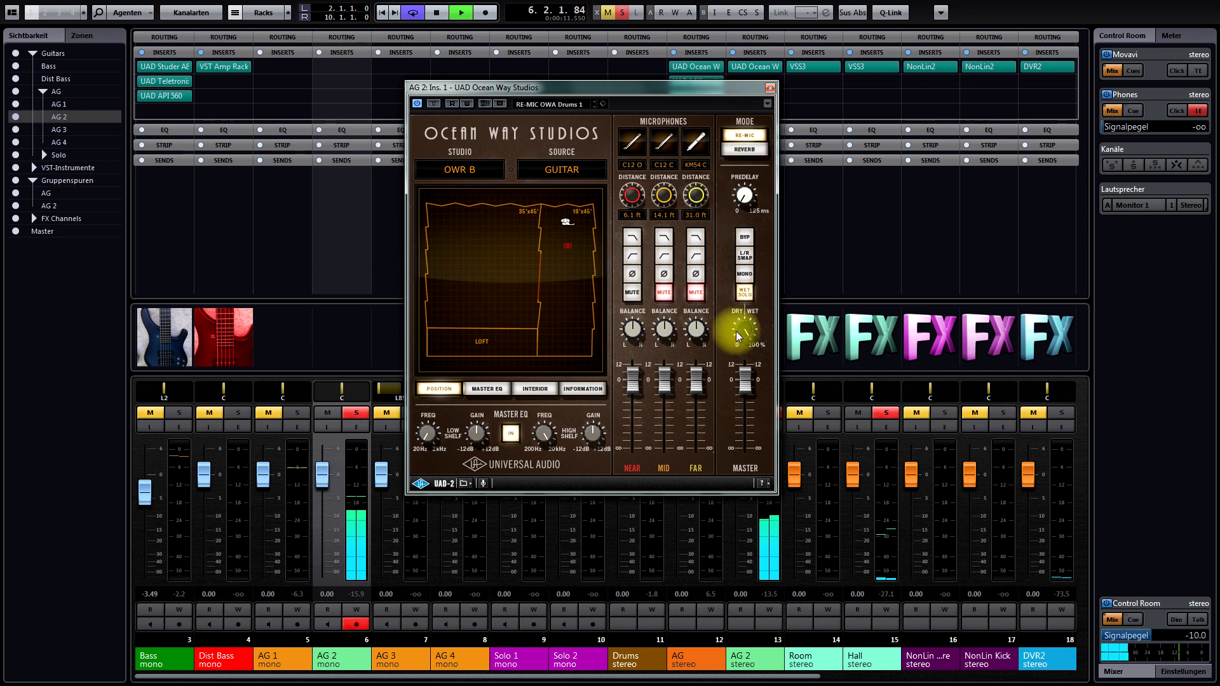
{"action": "left_click_drag", "start_coordinate": [632, 196], "coordinate": [634, 192]}
{"action": "left_click_drag", "start_coordinate": [624, 242], "coordinate": [624, 274]}
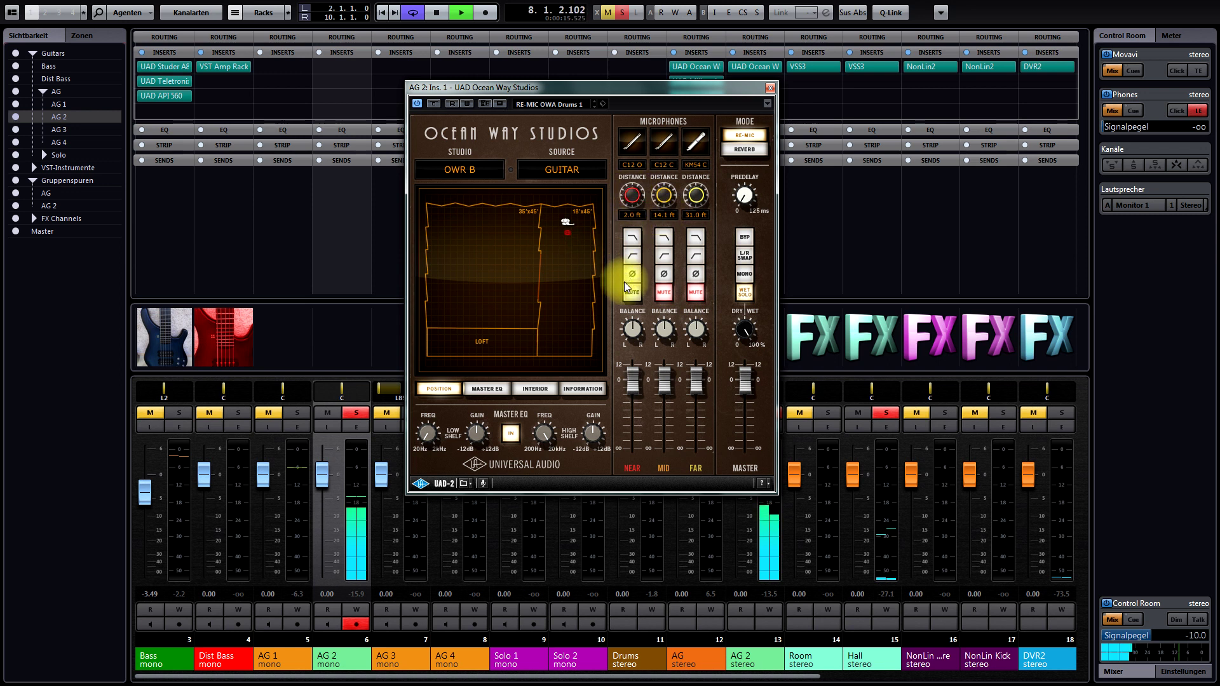
{"action": "mouse_move", "coordinate": [625, 315]}
{"action": "left_mouse_down"}
{"action": "mouse_move", "coordinate": [627, 227]}
{"action": "mouse_move", "coordinate": [623, 295]}
{"action": "left_mouse_up"}
Step: Change the near microphones to C12 C and set their distance to about 1.9 ft
{"action": "left_click", "coordinate": [632, 165]}
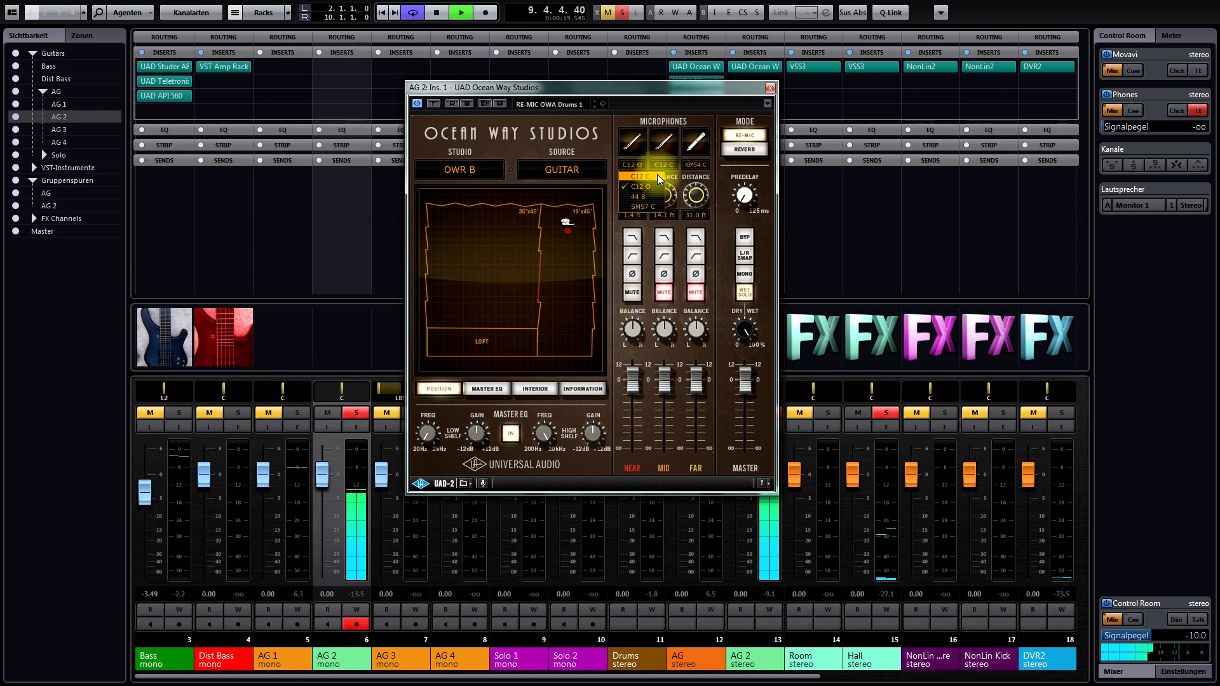
{"action": "left_click", "coordinate": [661, 176]}
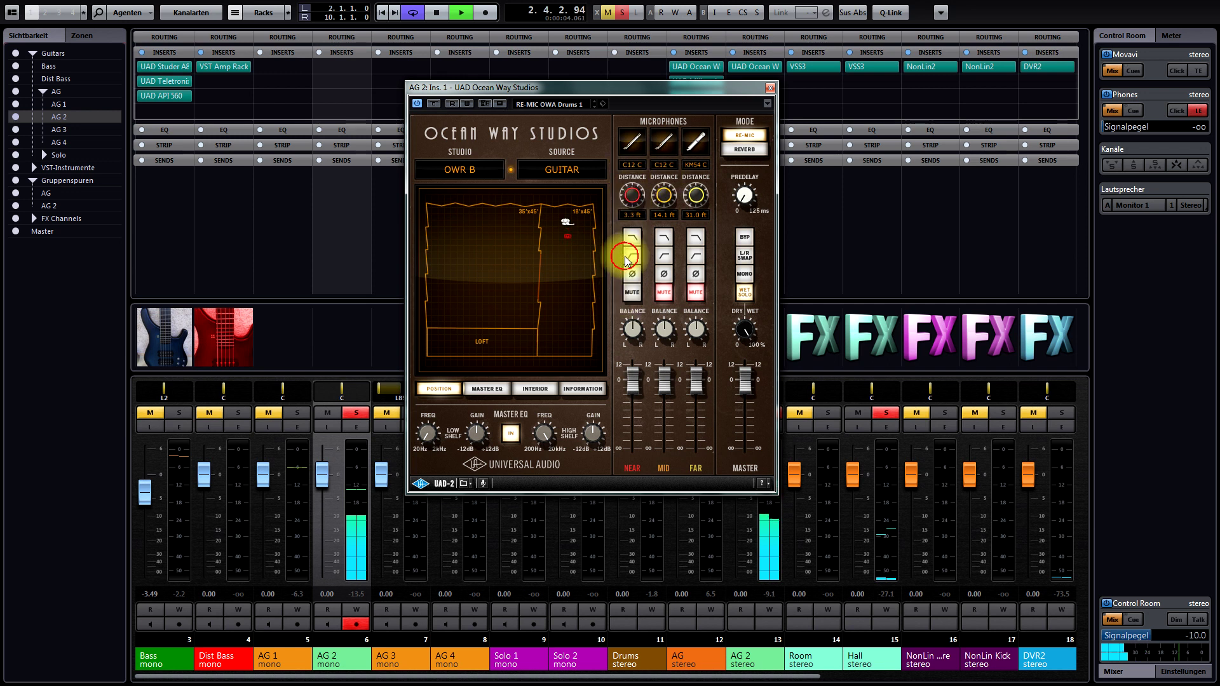
{"action": "left_click_drag", "start_coordinate": [633, 196], "coordinate": [633, 197]}
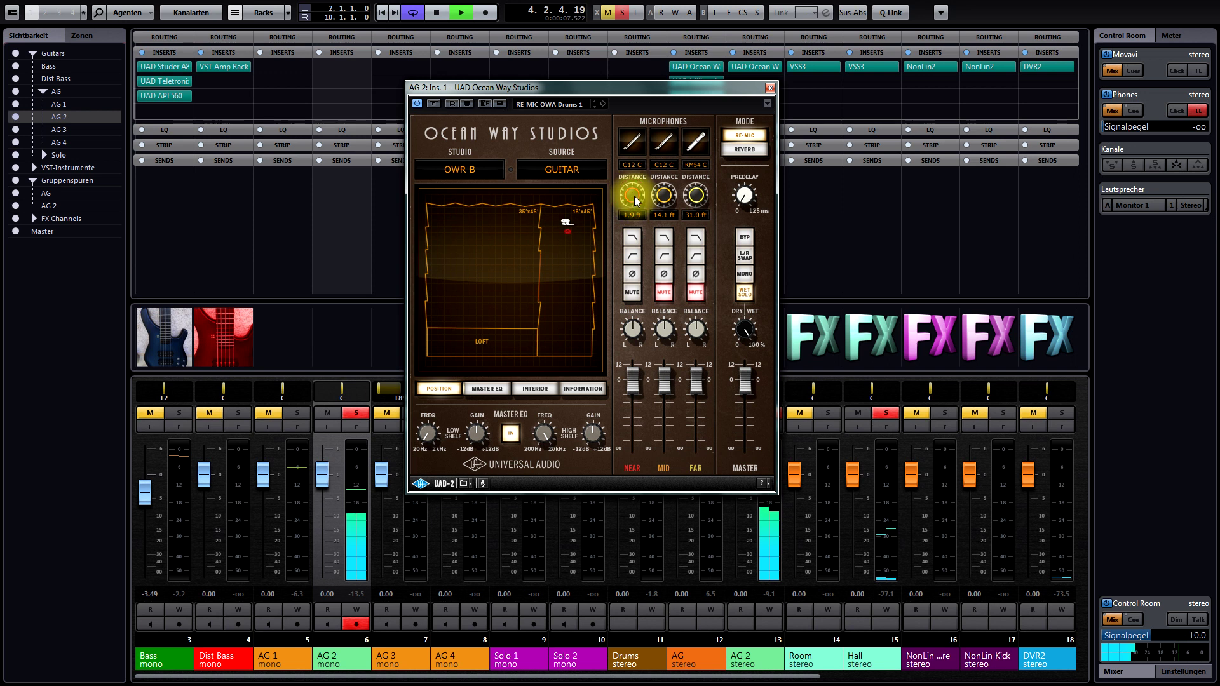
Step: Compare the sound with Ocean Way Studios bypassed and active, and set the near distance to about 2.1 ft
{"action": "left_click", "coordinate": [433, 103]}
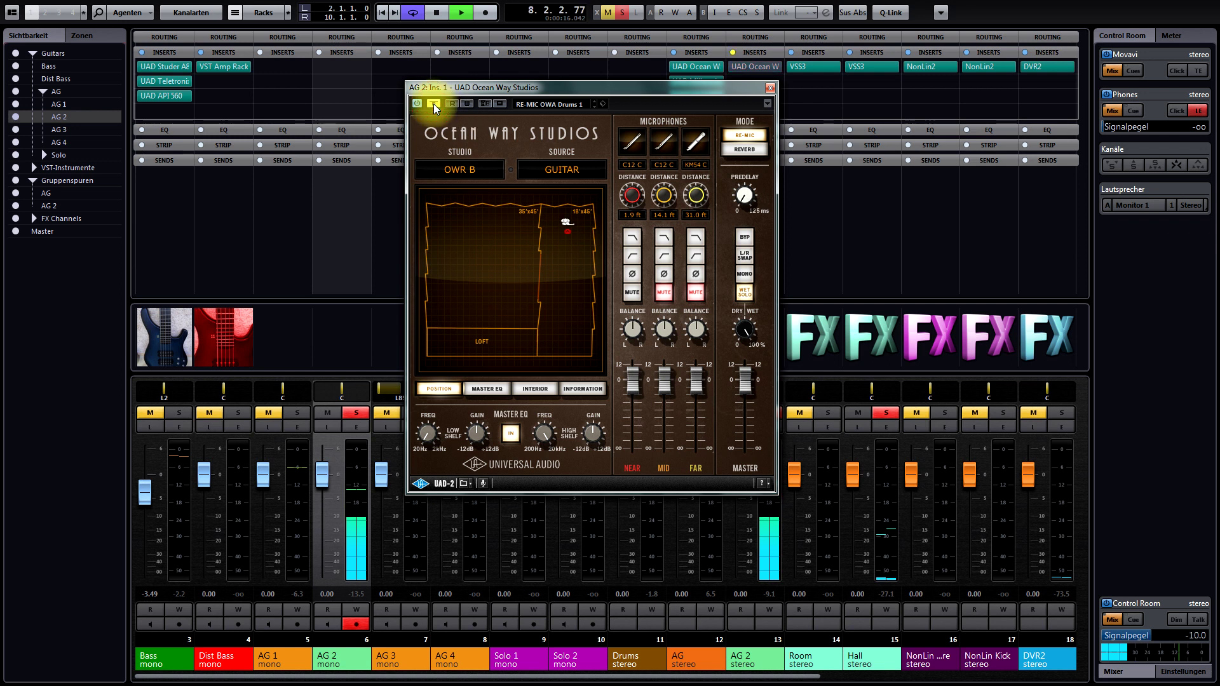
{"action": "left_click", "coordinate": [433, 104]}
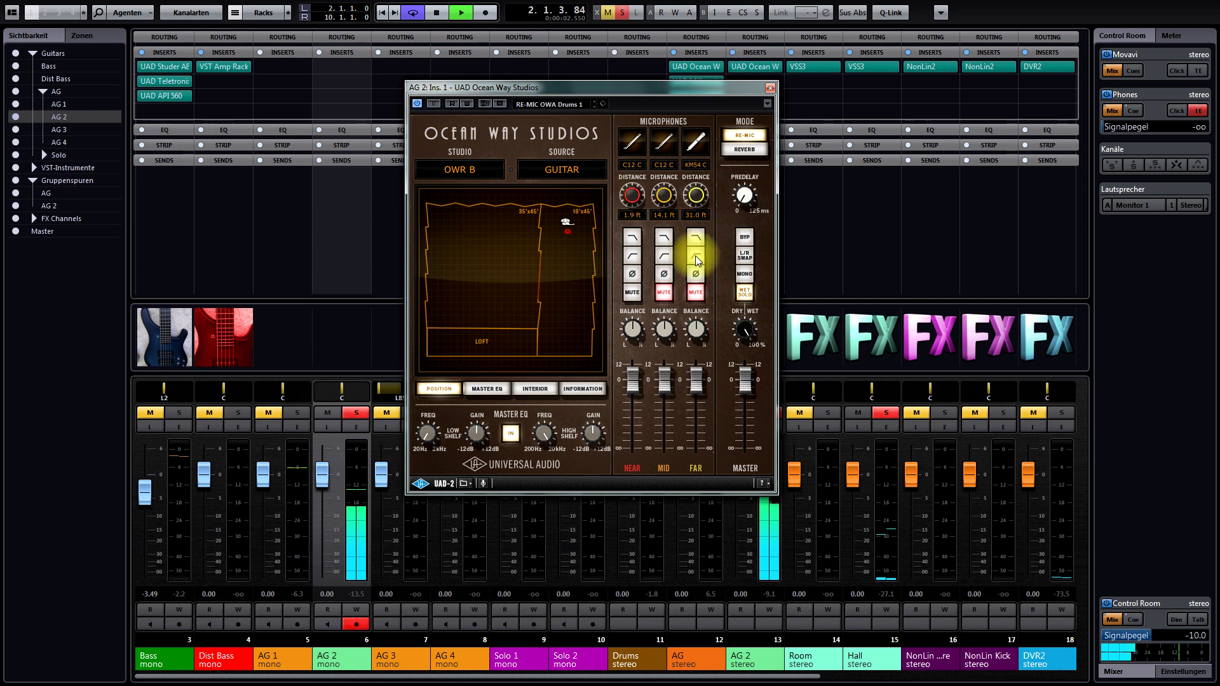
{"action": "left_click_drag", "start_coordinate": [640, 196], "coordinate": [643, 194]}
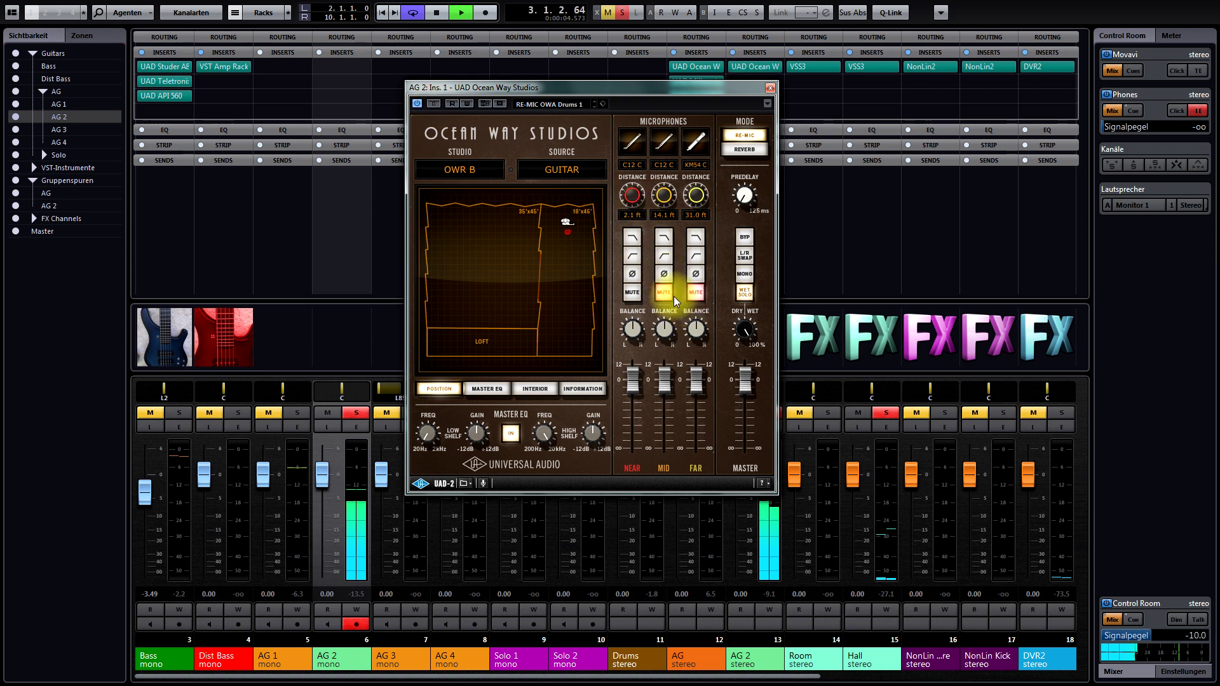
Step: Mute the near microphones, unmute the mid ones and set the mid distance to about 10.6 ft
{"action": "left_click", "coordinate": [632, 293]}
{"action": "left_click", "coordinate": [668, 293]}
{"action": "left_click_drag", "start_coordinate": [663, 194], "coordinate": [667, 237]}
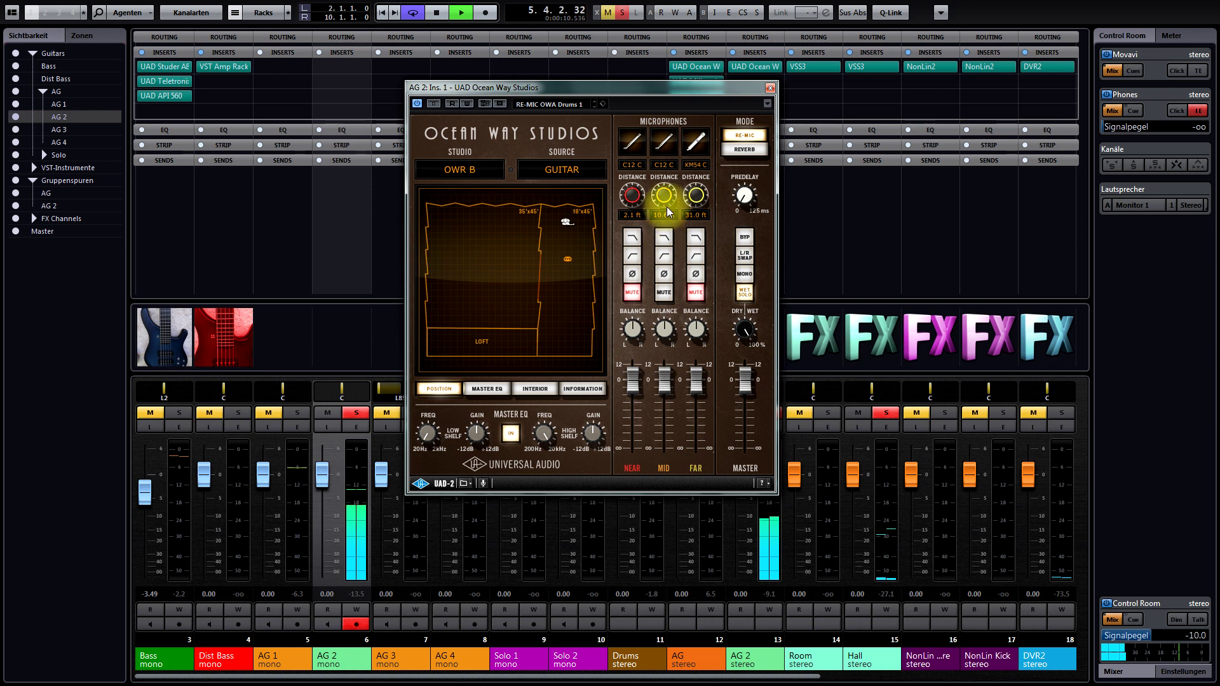
Step: Unmute the far microphones and lower their level, and unmute the near microphones to hear all three pairs together
{"action": "left_click", "coordinate": [696, 292]}
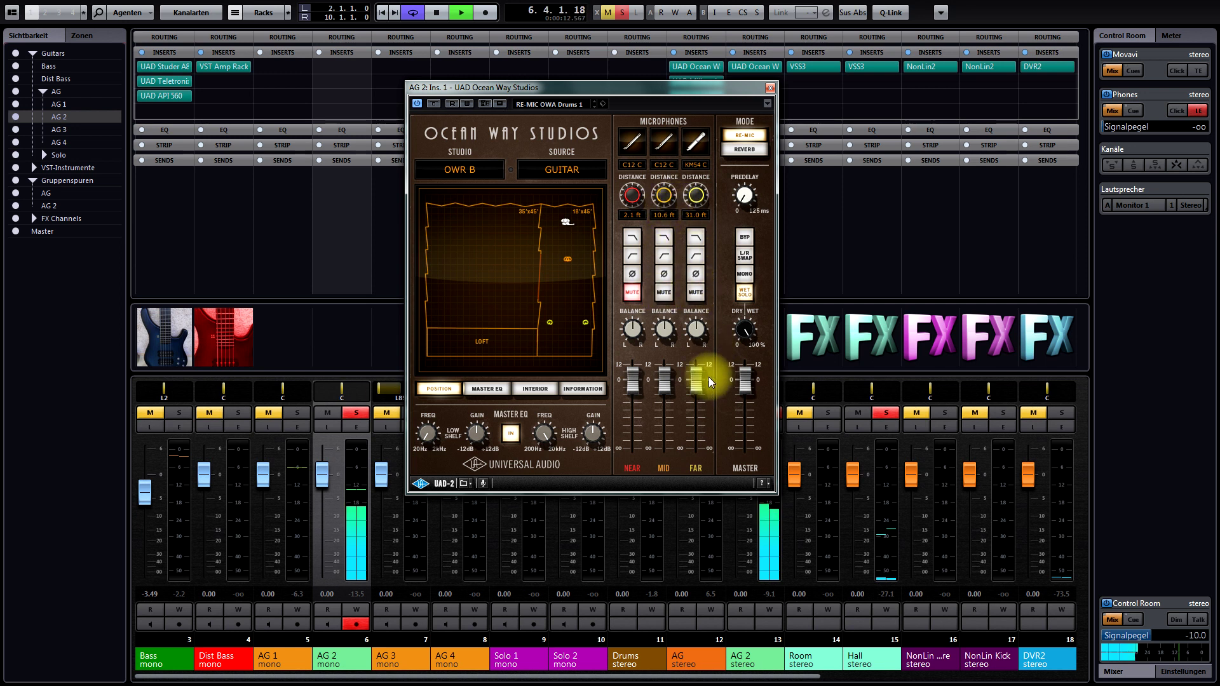
{"action": "mouse_move", "coordinate": [699, 380]}
{"action": "left_mouse_down"}
{"action": "mouse_move", "coordinate": [703, 413]}
{"action": "mouse_move", "coordinate": [704, 402]}
{"action": "left_mouse_up"}
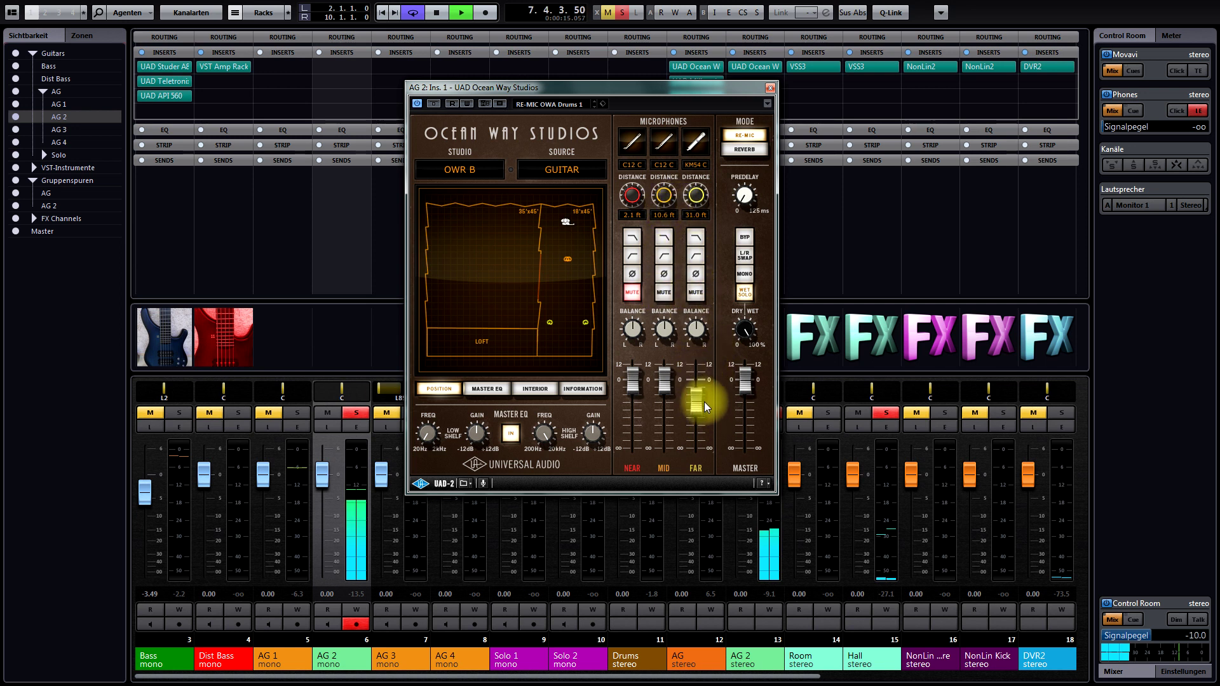
{"action": "left_click", "coordinate": [634, 292]}
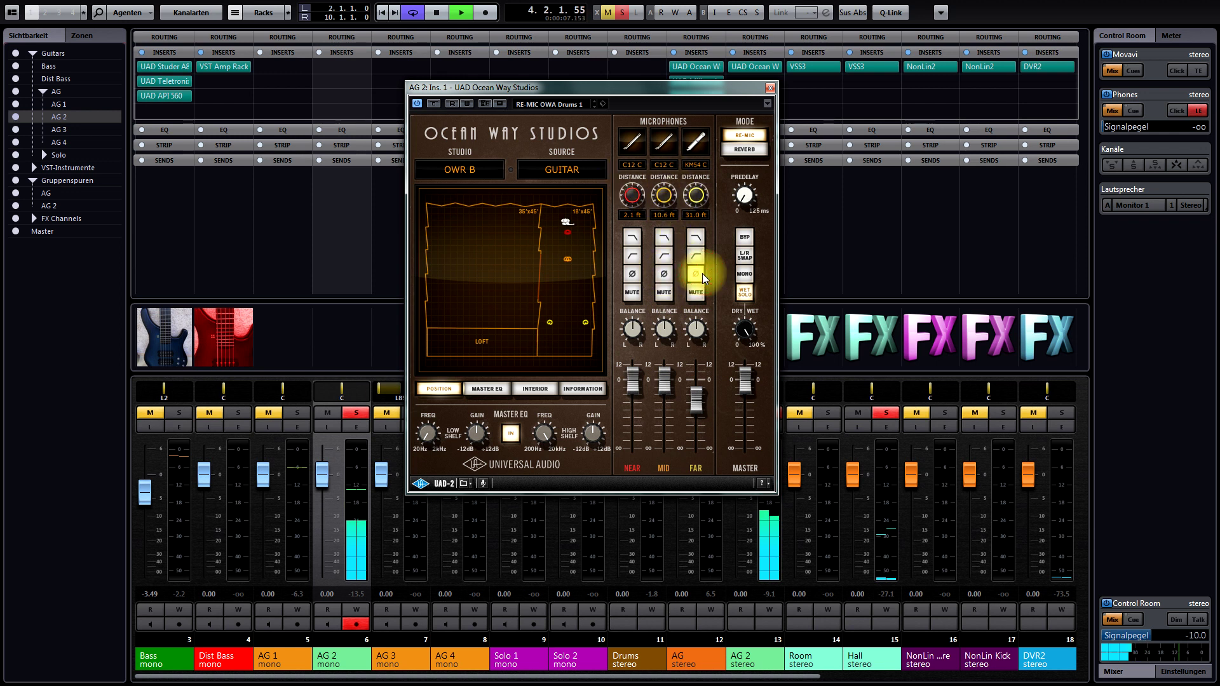
Step: Test the phase inversion of the mid microphones, invert the near microphones' phase and close the Ocean Way Studios window
{"action": "left_click", "coordinate": [667, 275]}
{"action": "left_click", "coordinate": [636, 275]}
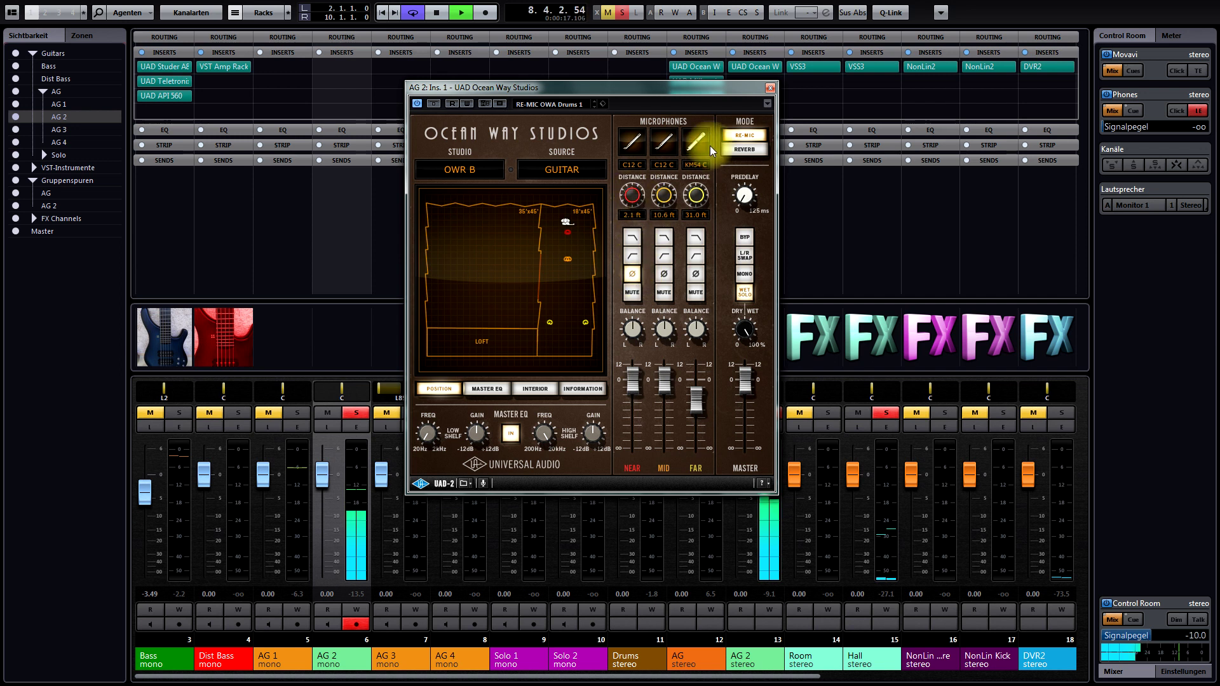
{"action": "left_click", "coordinate": [770, 90]}
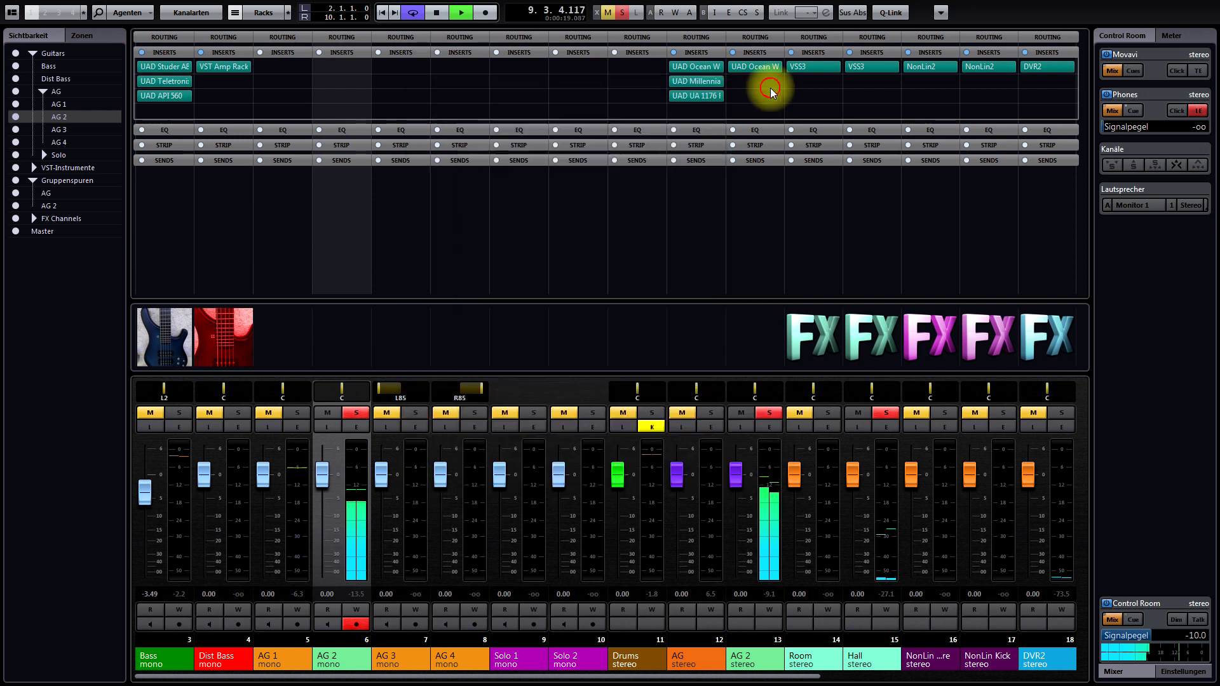
Step: Insert UAD Neve 1073 in the AG 2 group's second slot, adjust its low-cut filter and close its window
{"action": "left_click", "coordinate": [776, 81]}
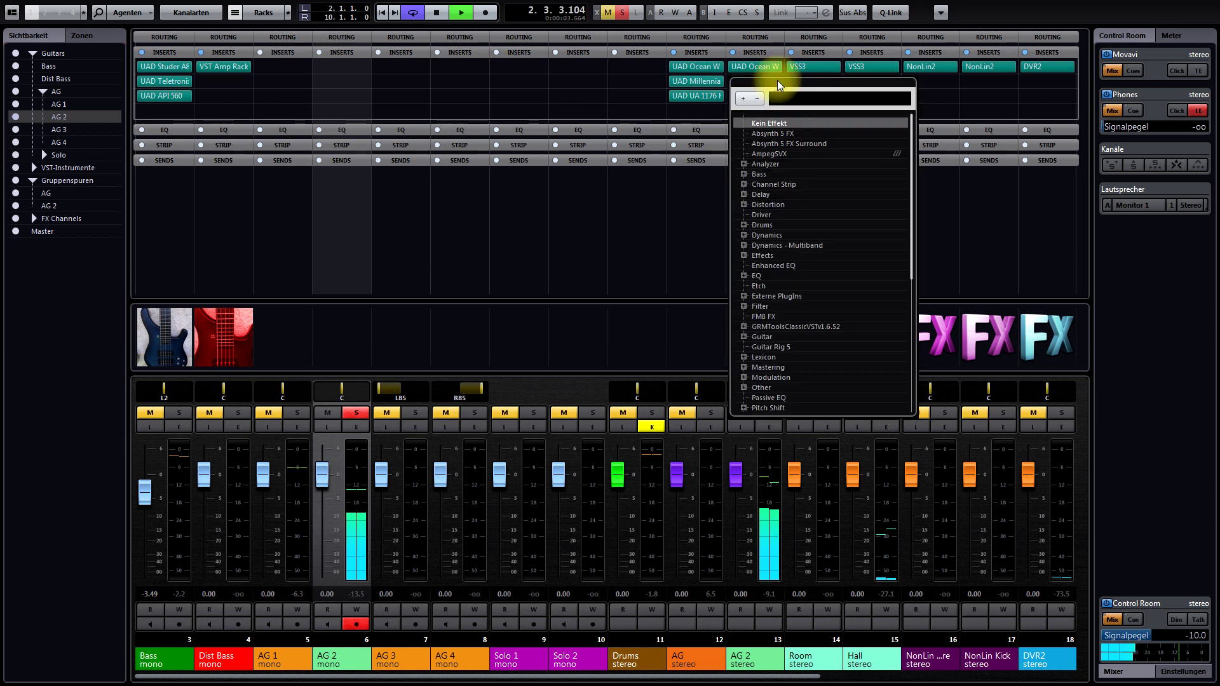
{"action": "type", "text": "neve"}
{"action": "left_click", "coordinate": [793, 239]}
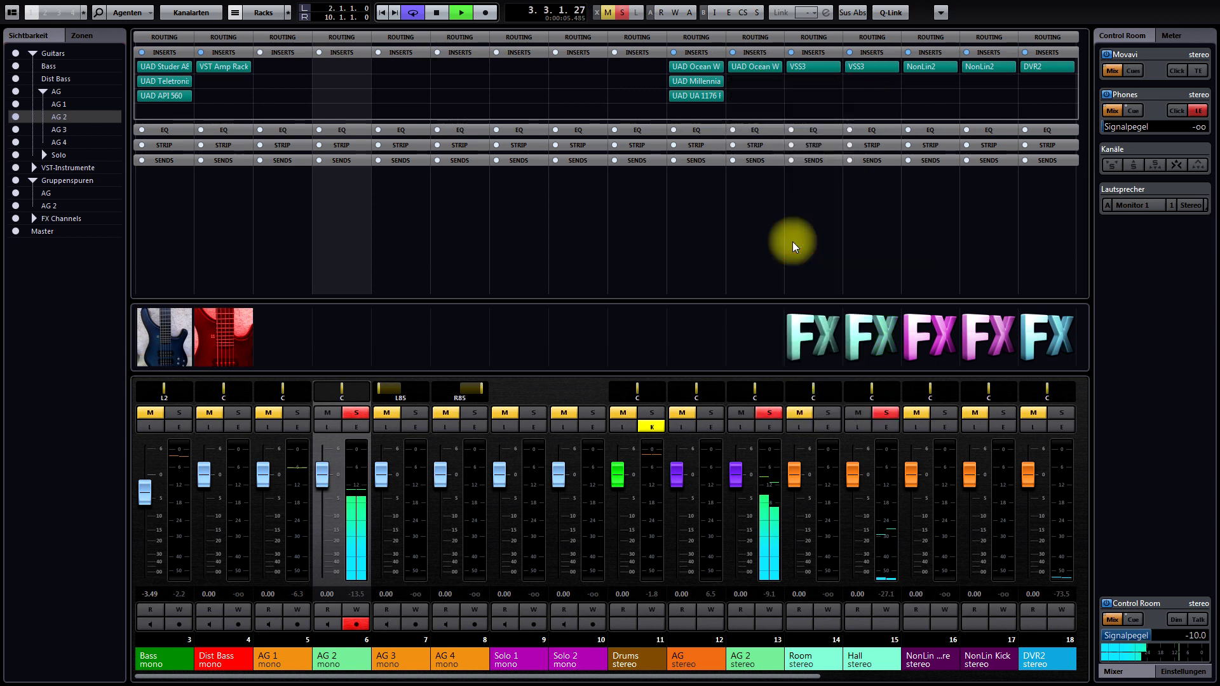
{"action": "left_click", "coordinate": [756, 80]}
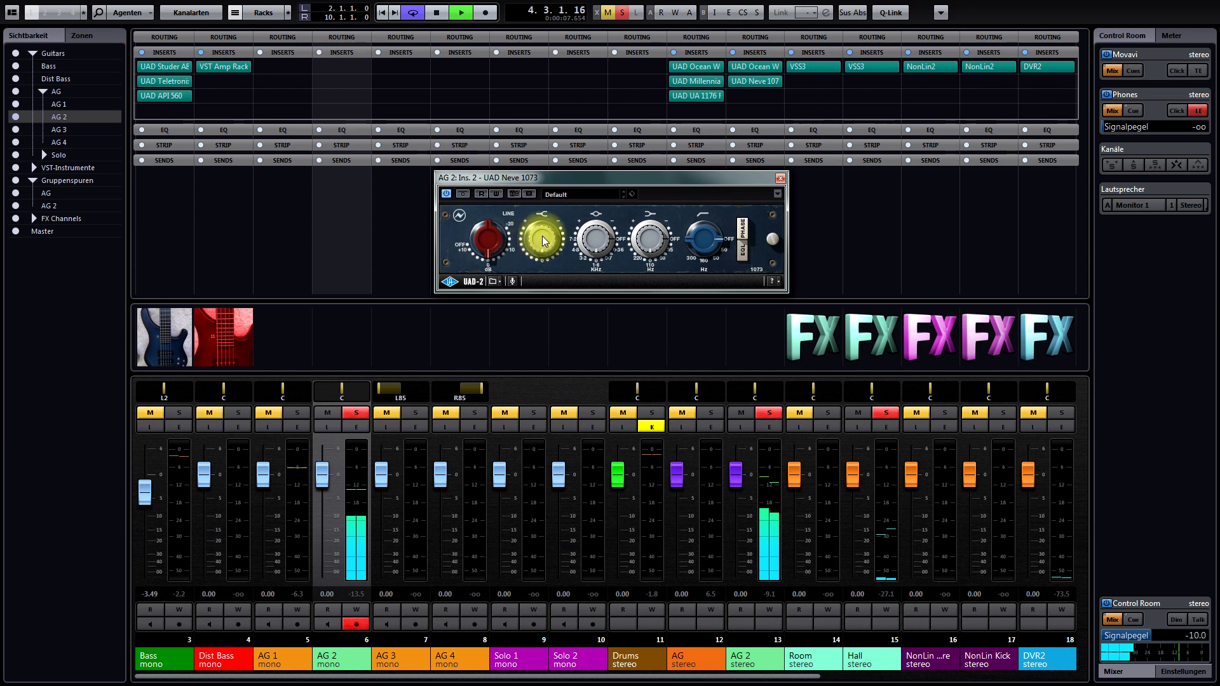
{"action": "left_click_drag", "start_coordinate": [713, 245], "coordinate": [718, 193]}
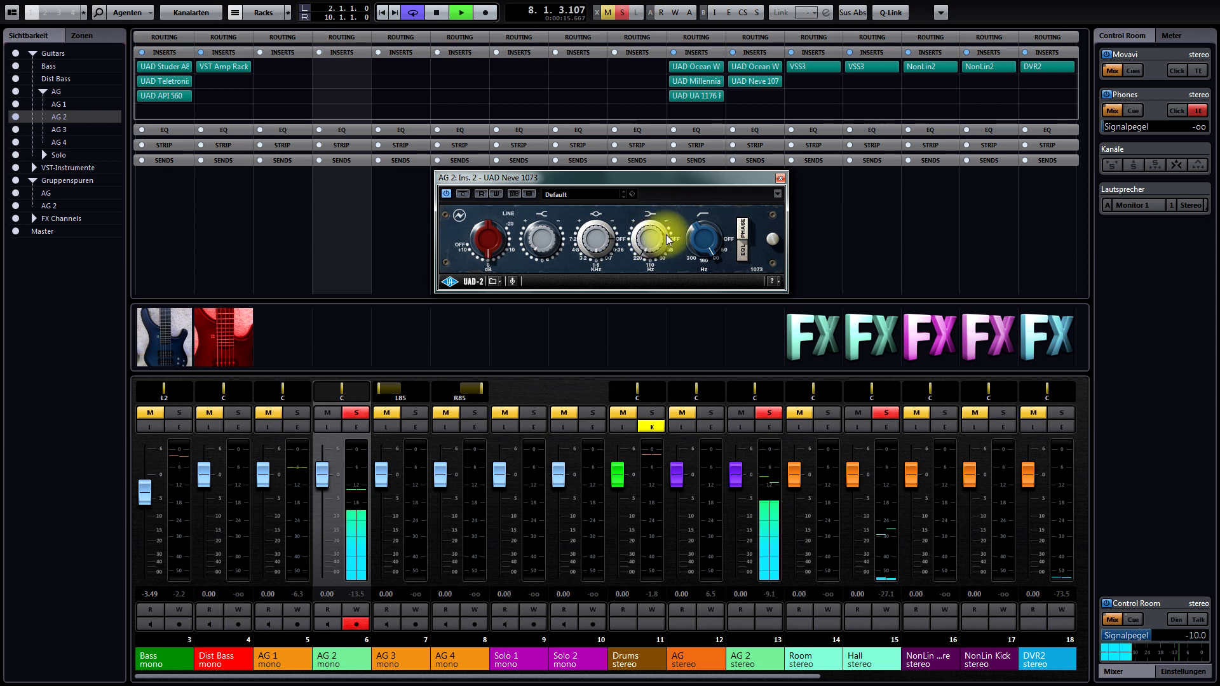
{"action": "left_click", "coordinate": [781, 178]}
Step: Insert the stereo UAD dbx 160 in the AG 2 group's third slot, adjust its output gain and close its window
{"action": "left_click", "coordinate": [777, 96]}
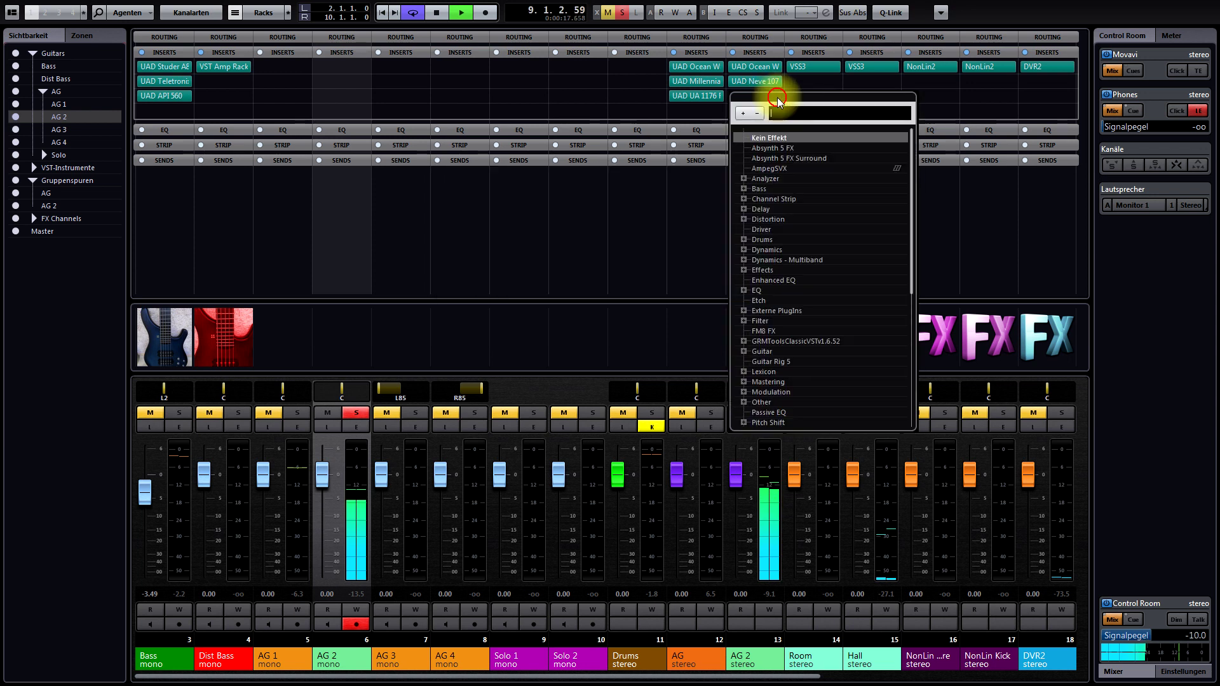
{"action": "type", "text": "dbx"}
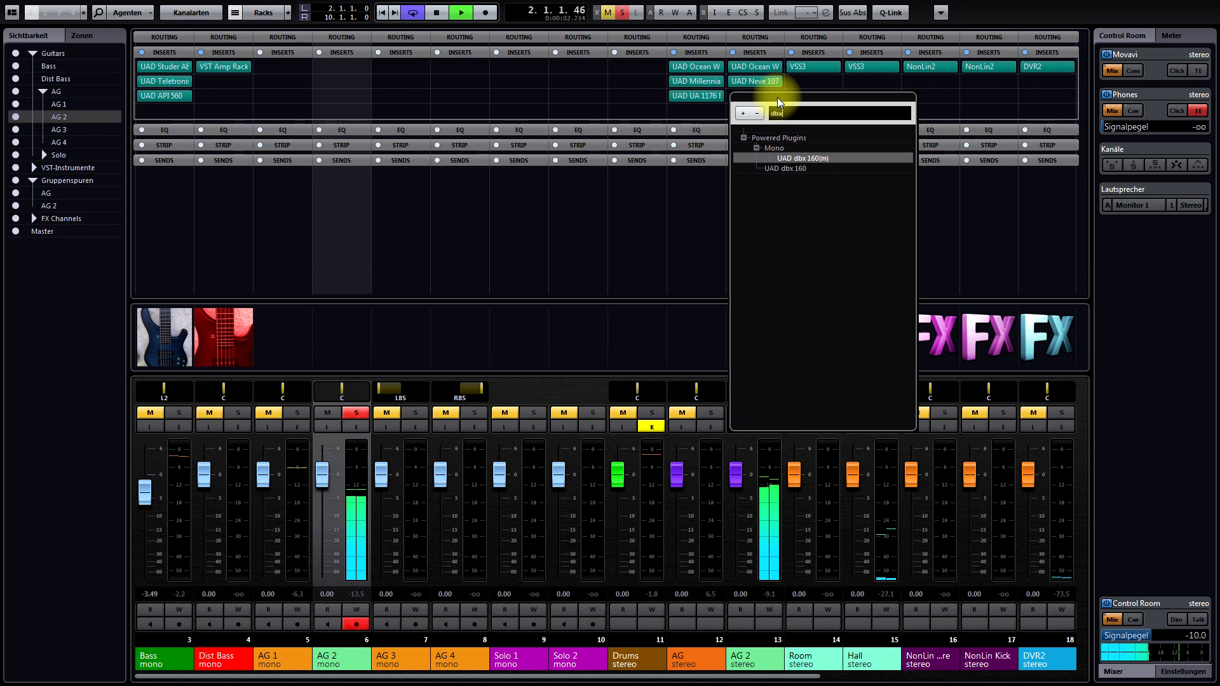
{"action": "left_click", "coordinate": [792, 170]}
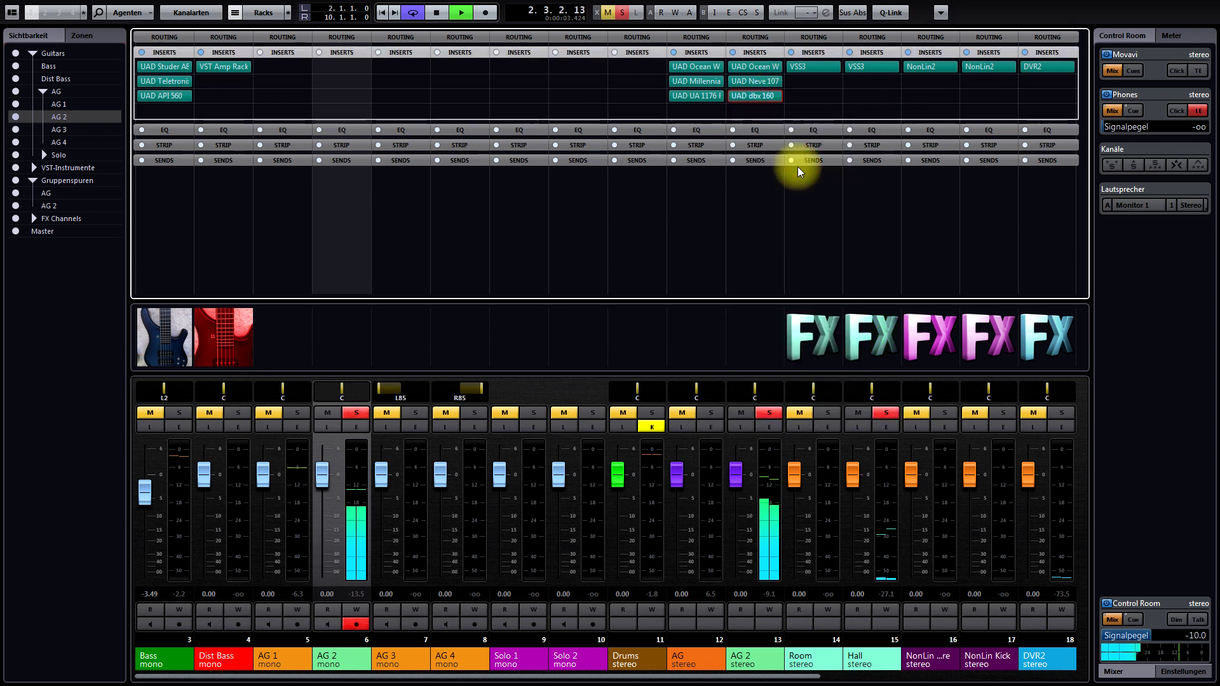
{"action": "left_click", "coordinate": [765, 97]}
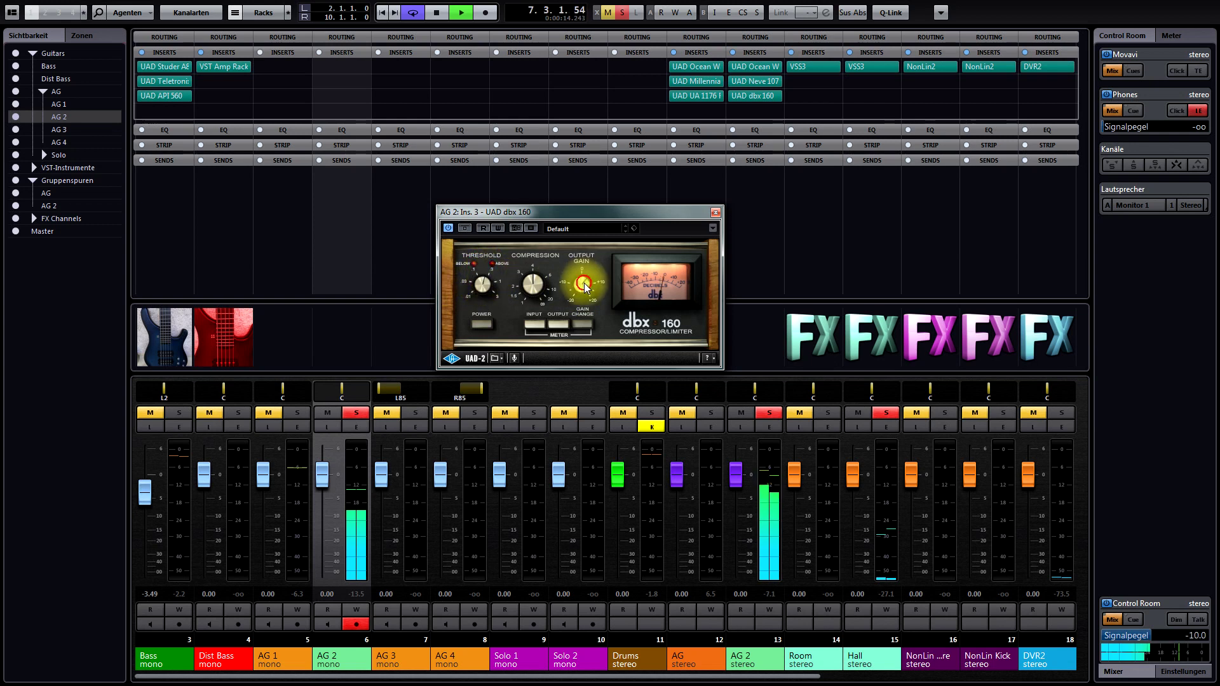
{"action": "left_click", "coordinate": [715, 212]}
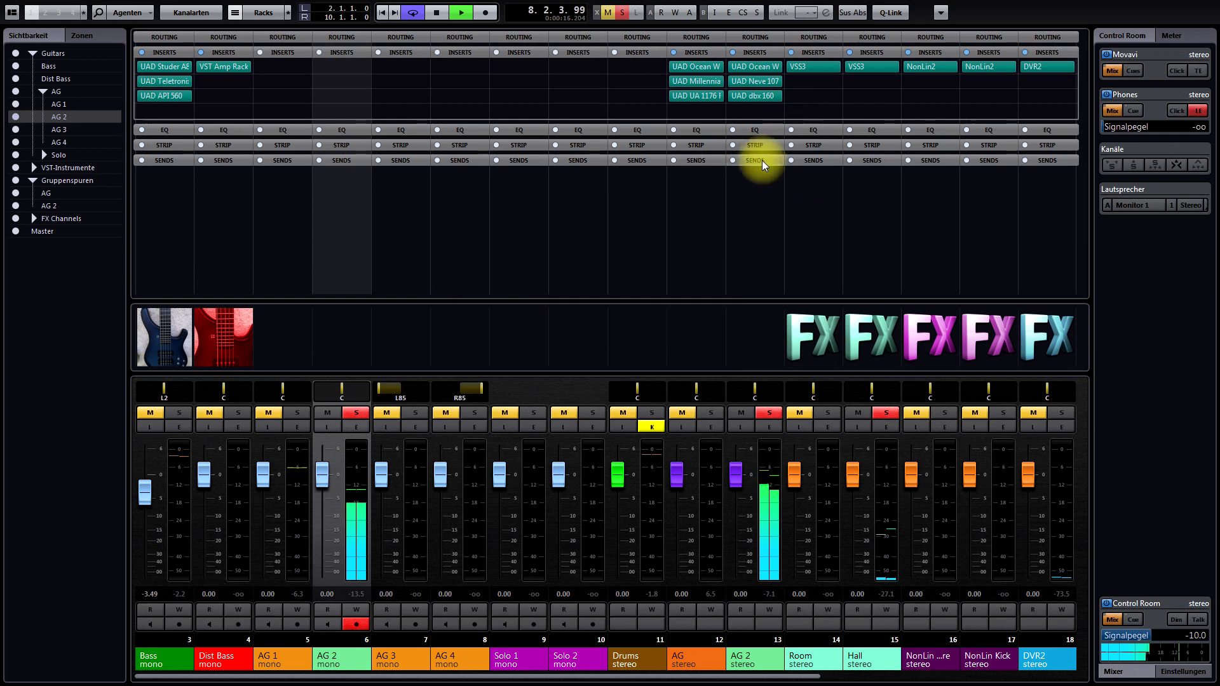
Step: Show the sends, check the Room channel's VSS3 reverb, and send AG 2 to Room at about -20.6 dB during playback
{"action": "left_click", "coordinate": [761, 160]}
{"action": "key", "text": "space"}
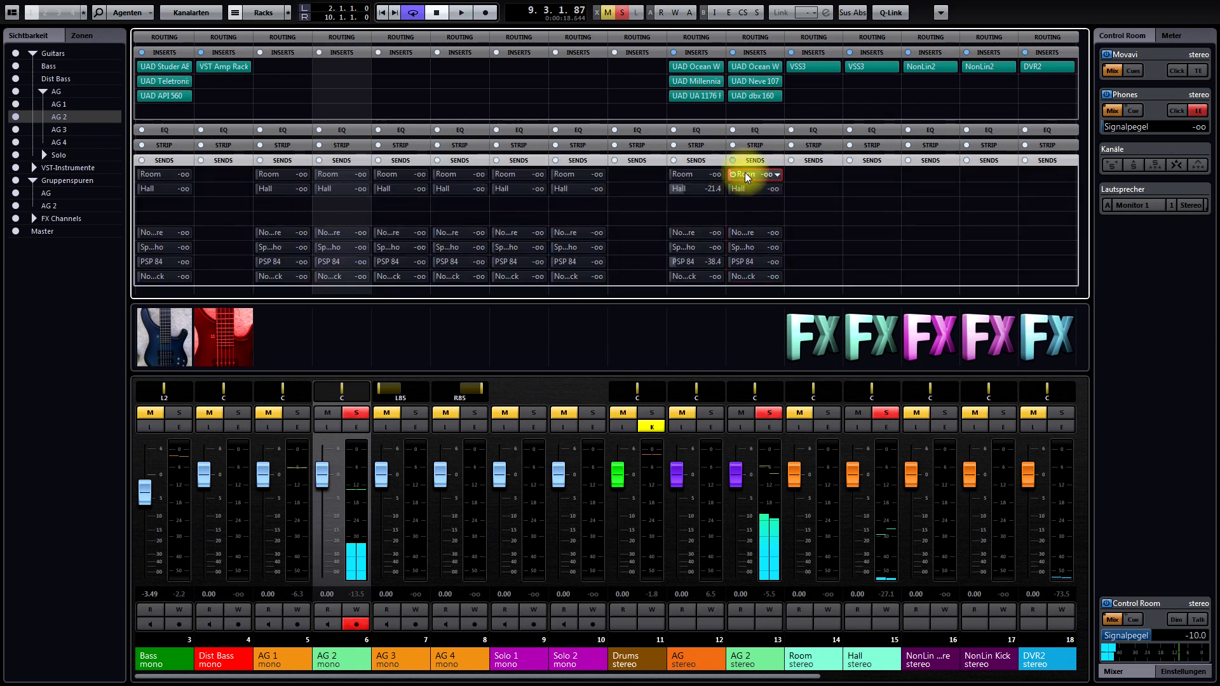
{"action": "left_click", "coordinate": [757, 175]}
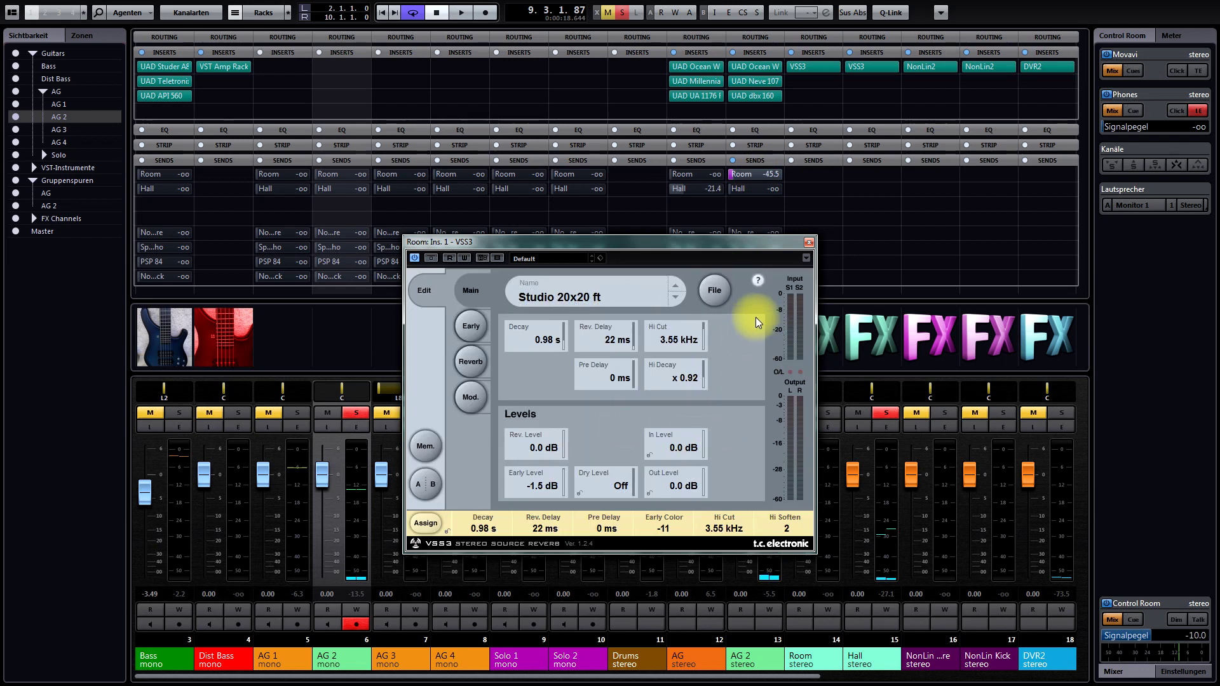
{"action": "left_click", "coordinate": [809, 243]}
{"action": "key", "text": "space"}
{"action": "left_click", "coordinate": [757, 173]}
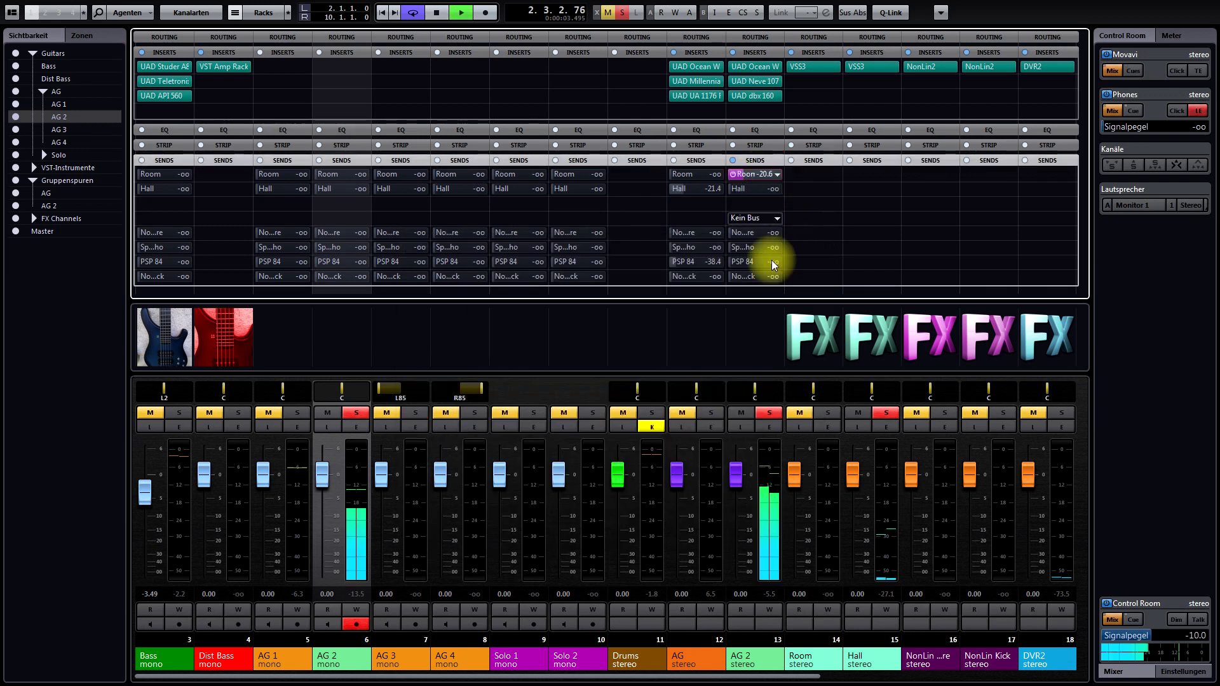
Step: Raise the AG 2 group's Room send to -13.2 dB during playback
{"action": "left_click", "coordinate": [768, 412]}
{"action": "left_click", "coordinate": [759, 174]}
{"action": "left_click_drag", "start_coordinate": [760, 175], "coordinate": [761, 175]}
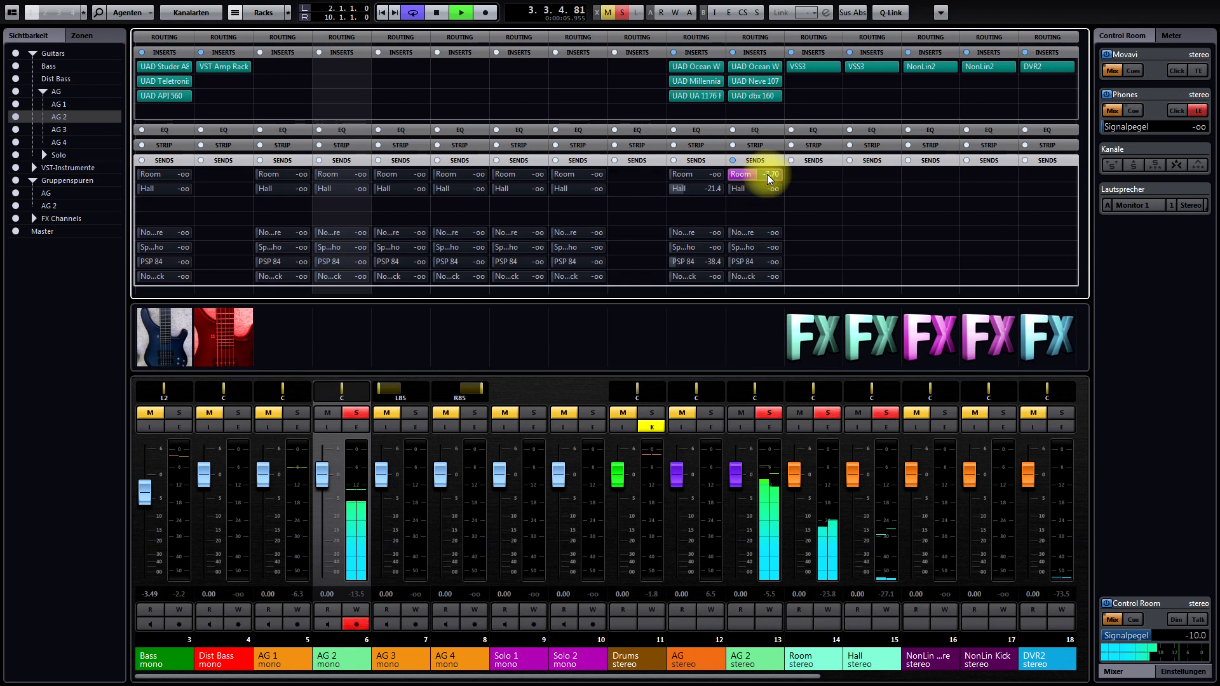
Step: Compare AG 2 with its sends and inserts bypassed, and reactivate both racks
{"action": "left_click", "coordinate": [733, 161]}
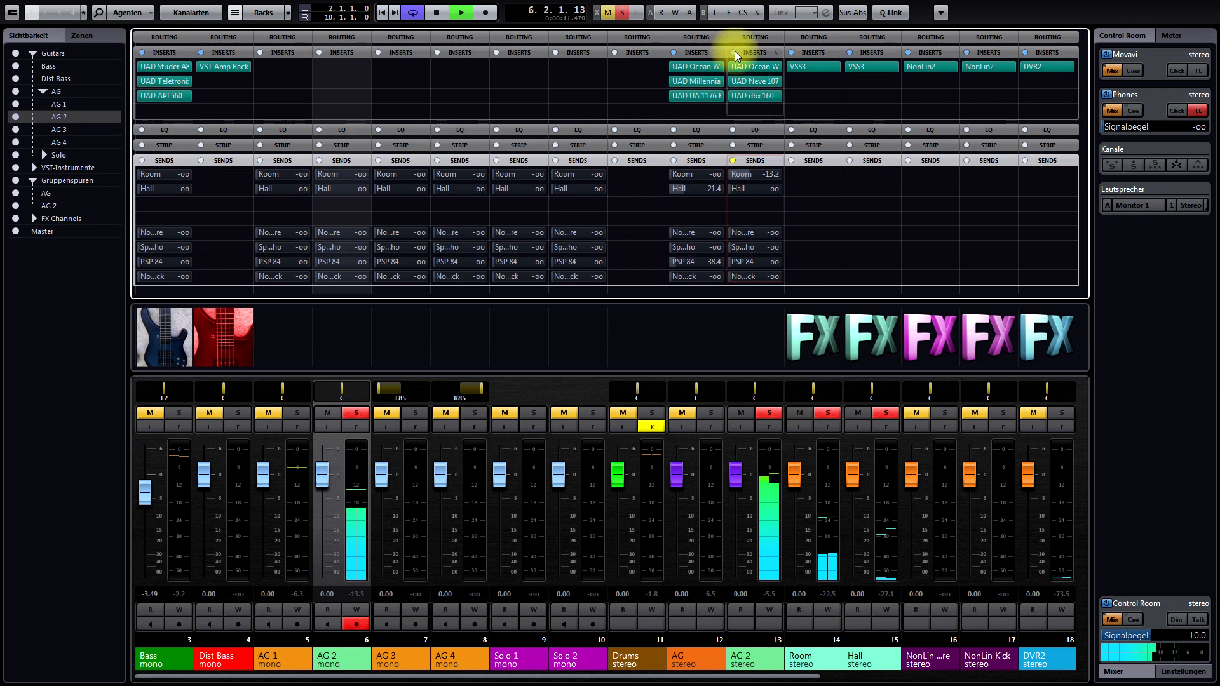
{"action": "left_click", "coordinate": [732, 52]}
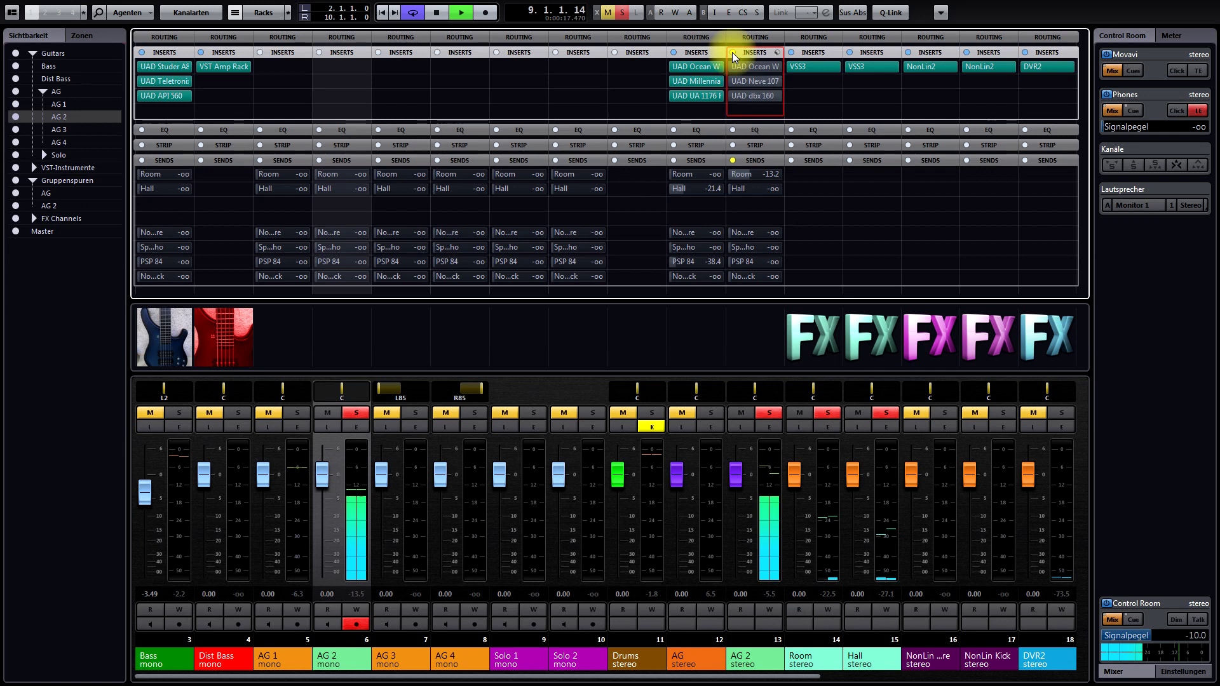
{"action": "left_click", "coordinate": [732, 52]}
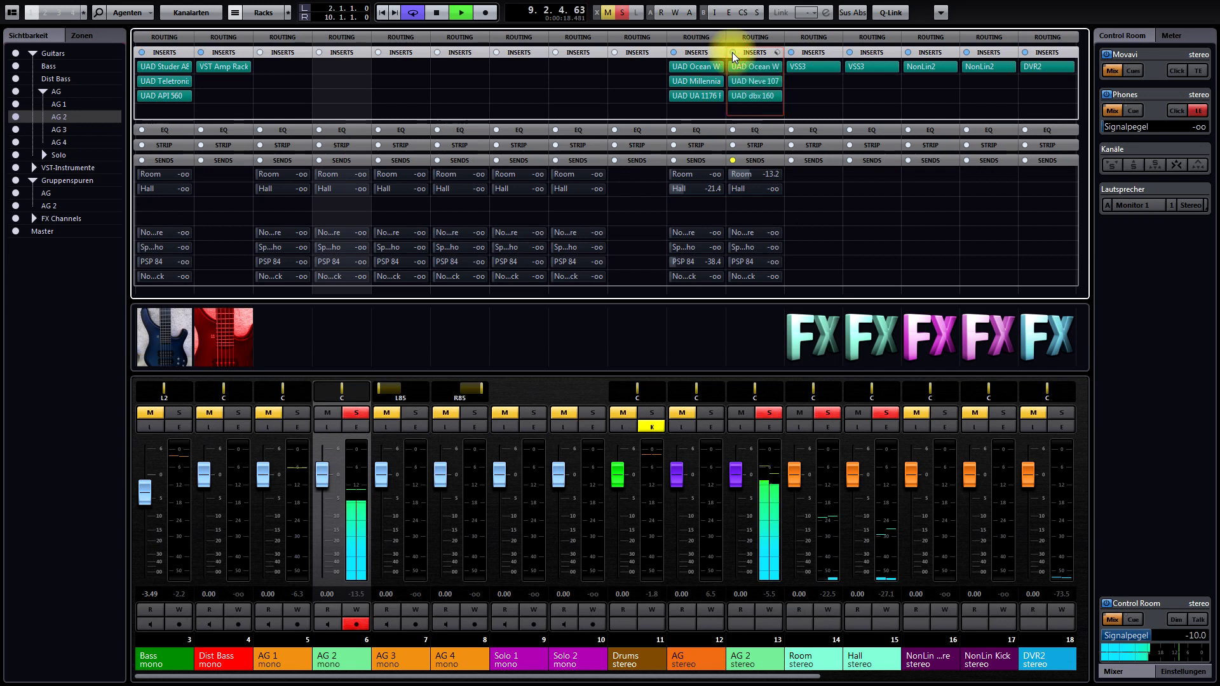
{"action": "left_click", "coordinate": [733, 160]}
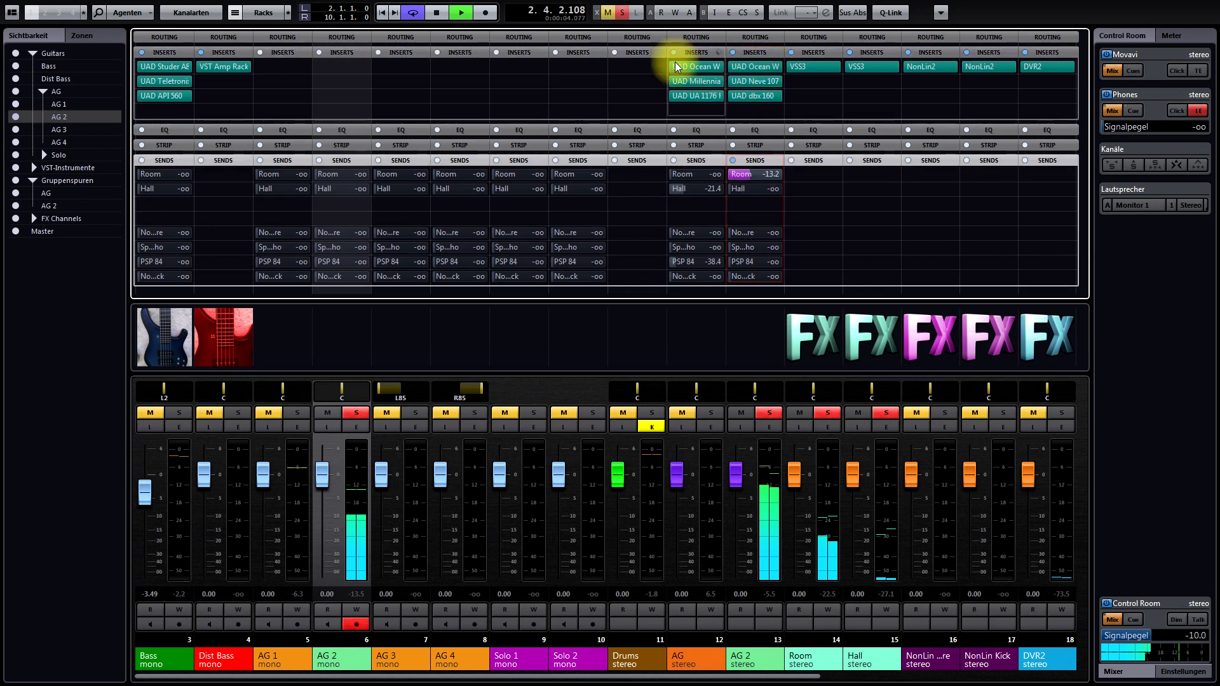
Step: Solo the AG group, pan AG to L30 and AG 2 to R39, and lower AG 2 to -1.22 dB
{"action": "left_click", "coordinate": [710, 413]}
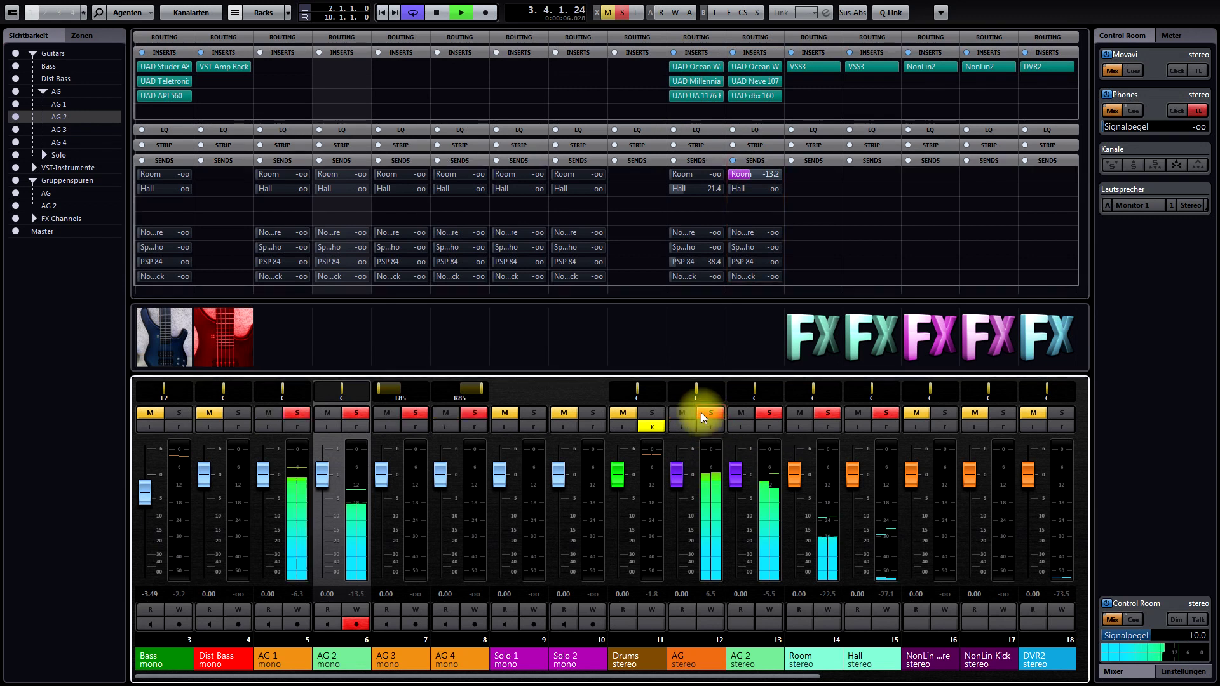
{"action": "left_click_drag", "start_coordinate": [696, 389], "coordinate": [765, 387]}
{"action": "left_click_drag", "start_coordinate": [734, 466], "coordinate": [734, 477]}
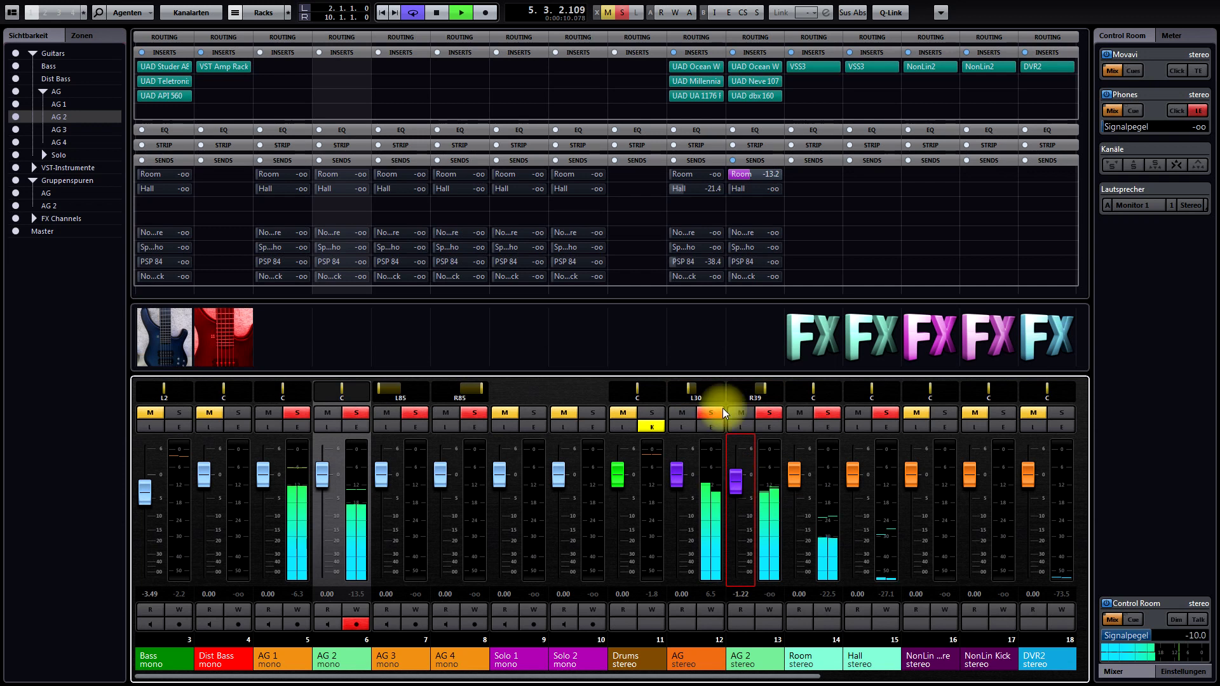
Step: Send the AG group to Room at -19.2 dB and stop playback
{"action": "left_click_drag", "start_coordinate": [673, 176], "coordinate": [689, 178]}
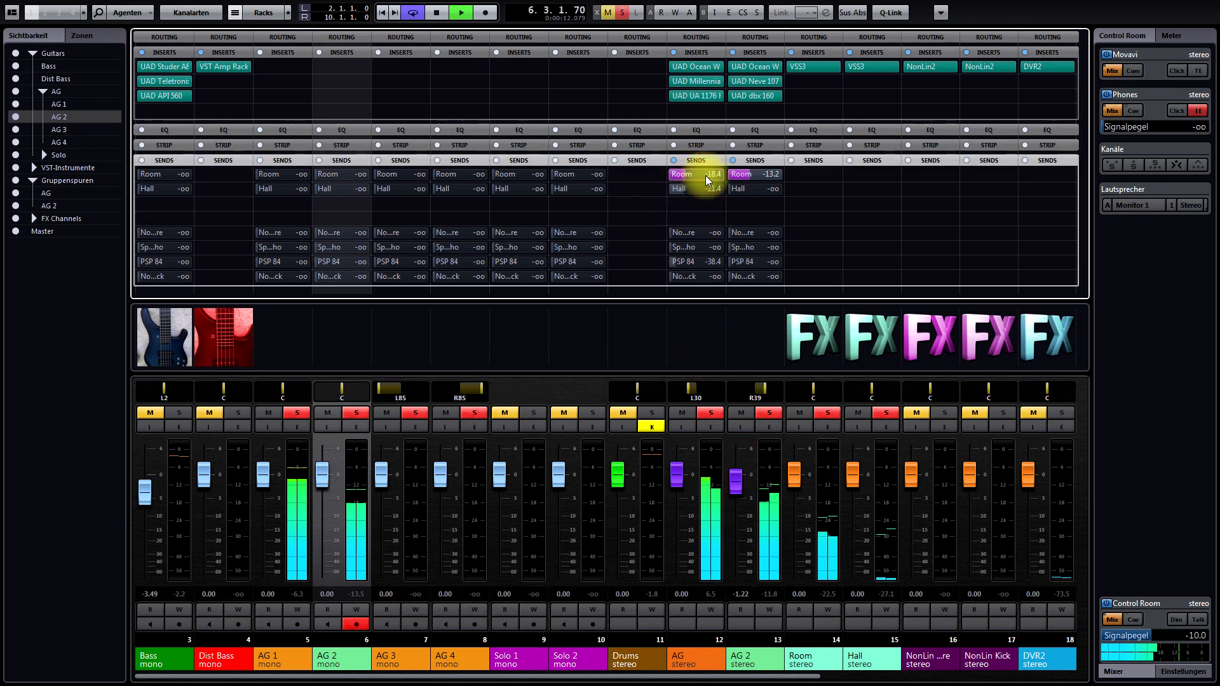
{"action": "key", "text": "space"}
{"action": "key", "text": "Return"}
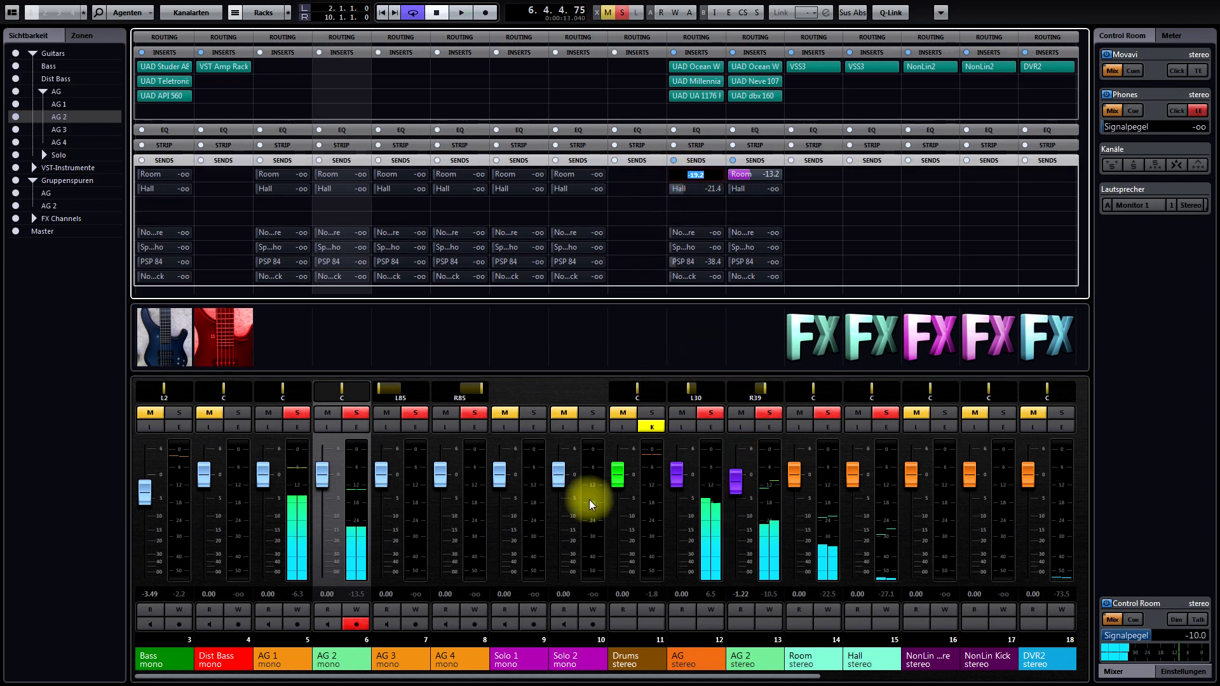
{"action": "left_click", "coordinate": [642, 219]}
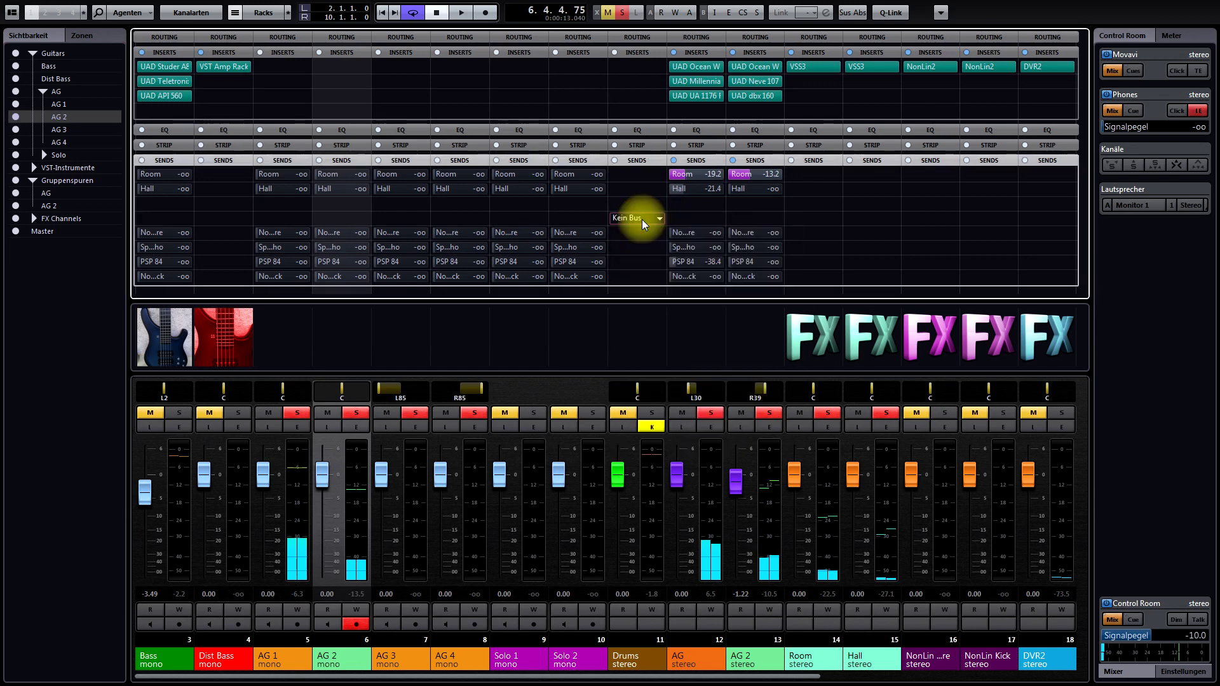
Step: Show the project window, clear all solos and play the full arrangement from the start of the loop
{"action": "key", "text": "F3"}
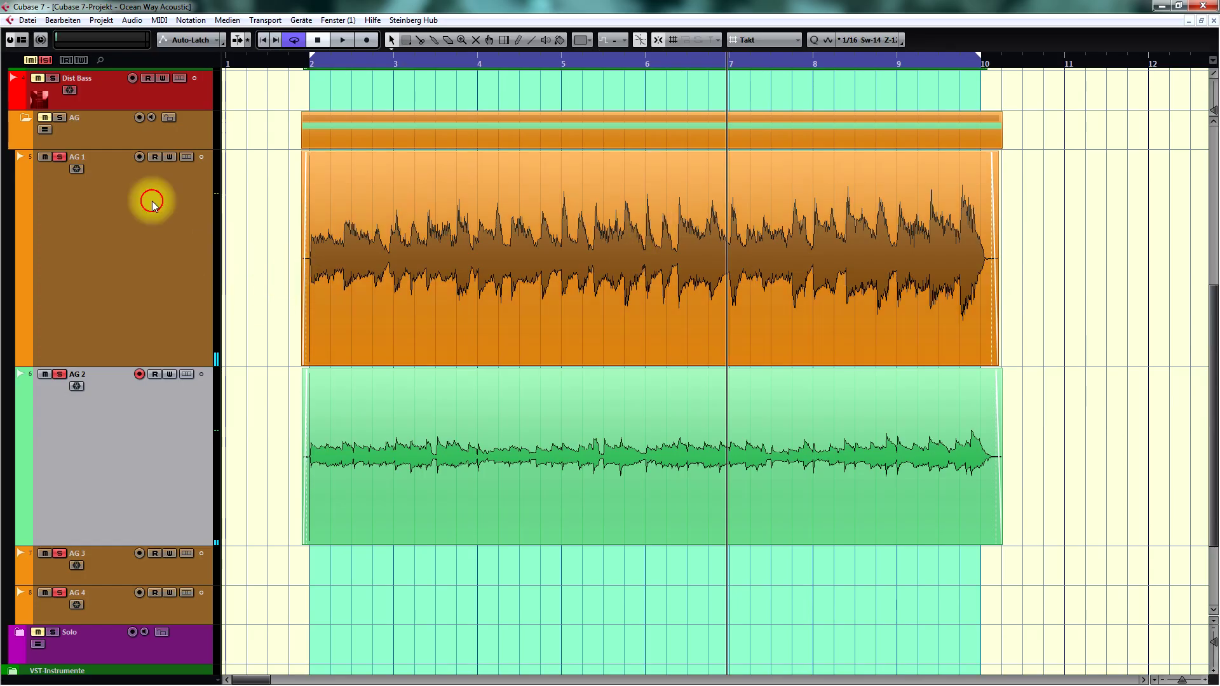
{"action": "left_click", "coordinate": [46, 59]}
{"action": "key", "text": "1"}
{"action": "key", "text": "space"}
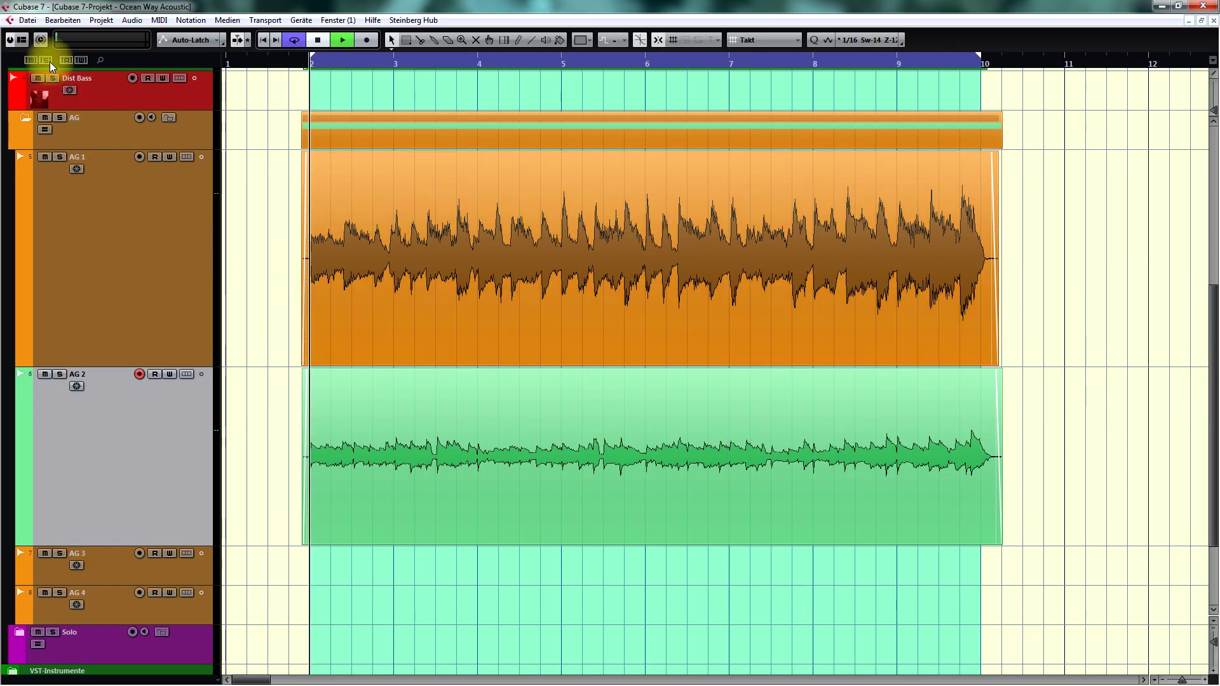
{"action": "scroll", "coordinate": [681, 320], "scroll_direction": "up", "scroll_amount": 3}
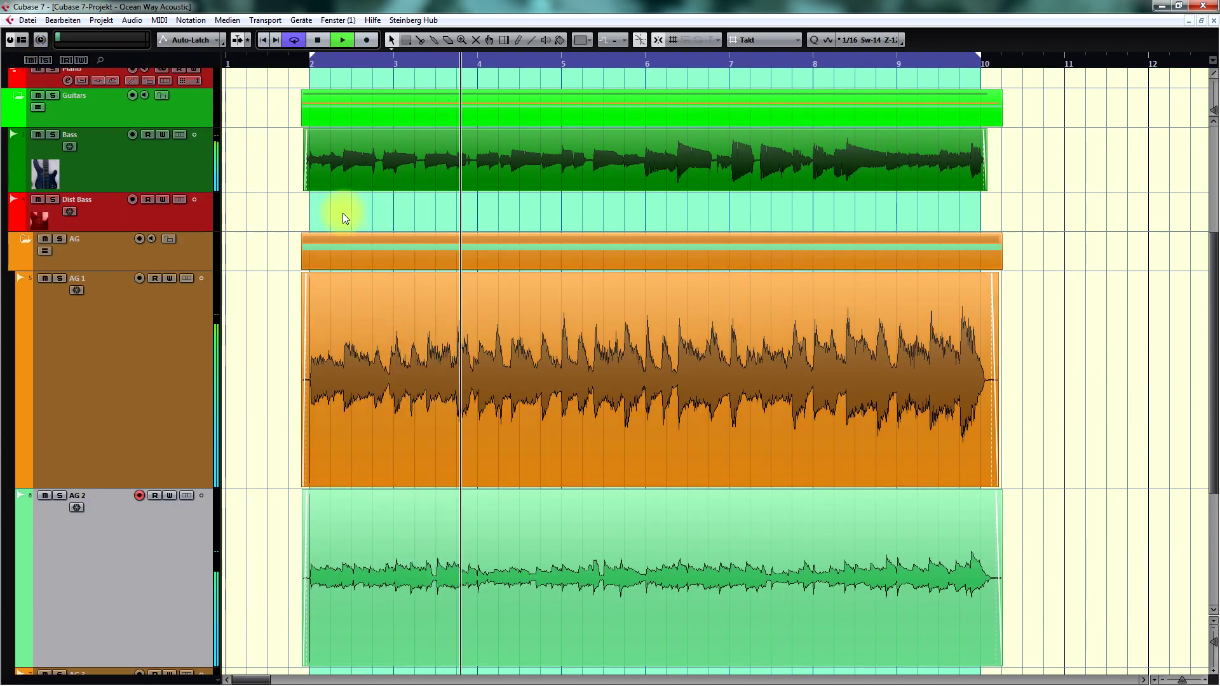
{"action": "left_click", "coordinate": [502, 299]}
{"action": "scroll", "coordinate": [546, 270], "scroll_direction": "up", "scroll_amount": 4}
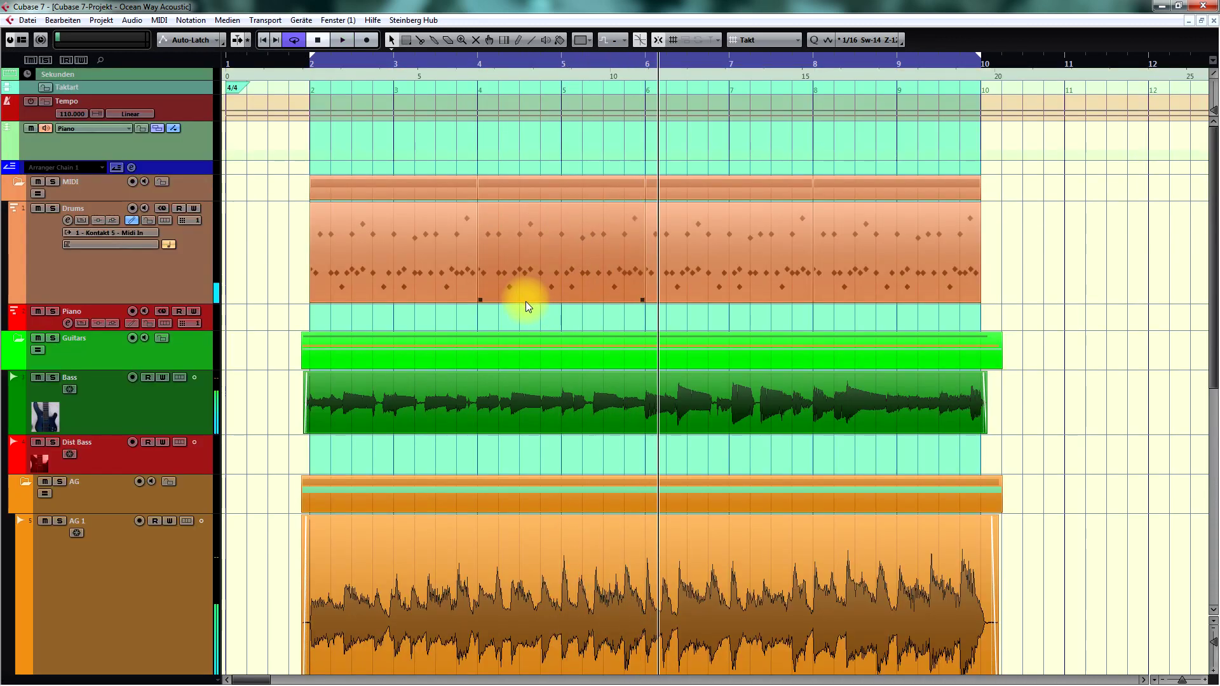
Step: Return to the mixer, solo the Drums channel and play the loop from its start
{"action": "key", "text": "F3"}
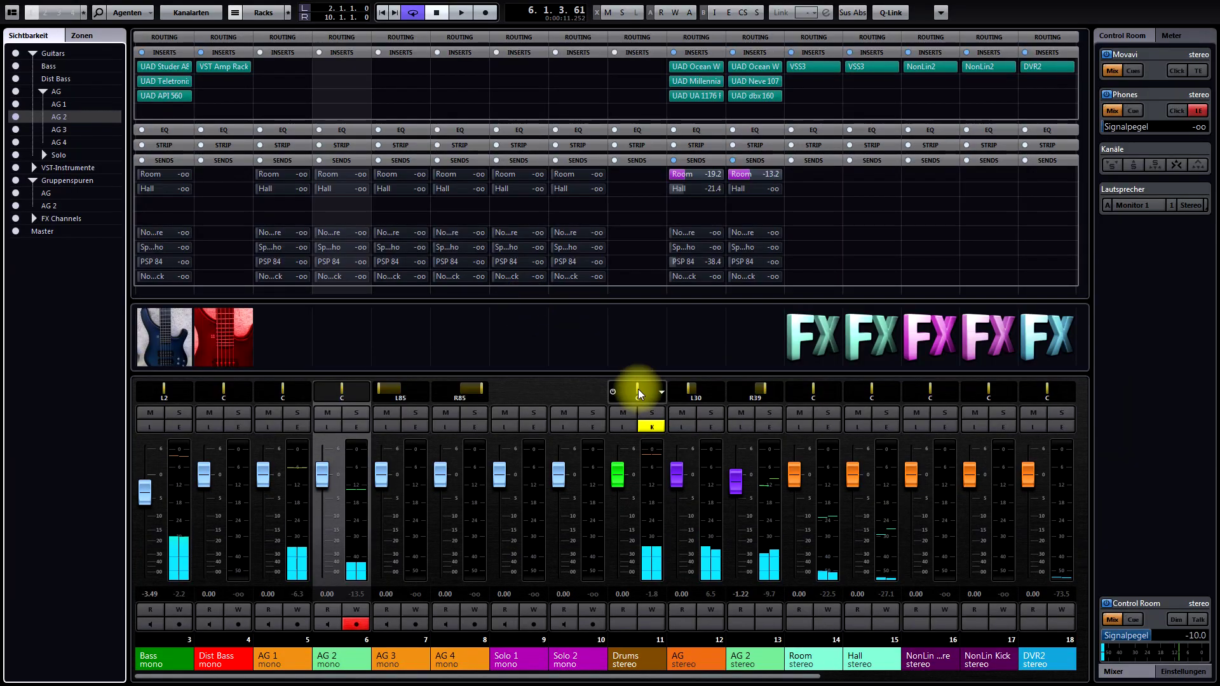
{"action": "left_click", "coordinate": [651, 414]}
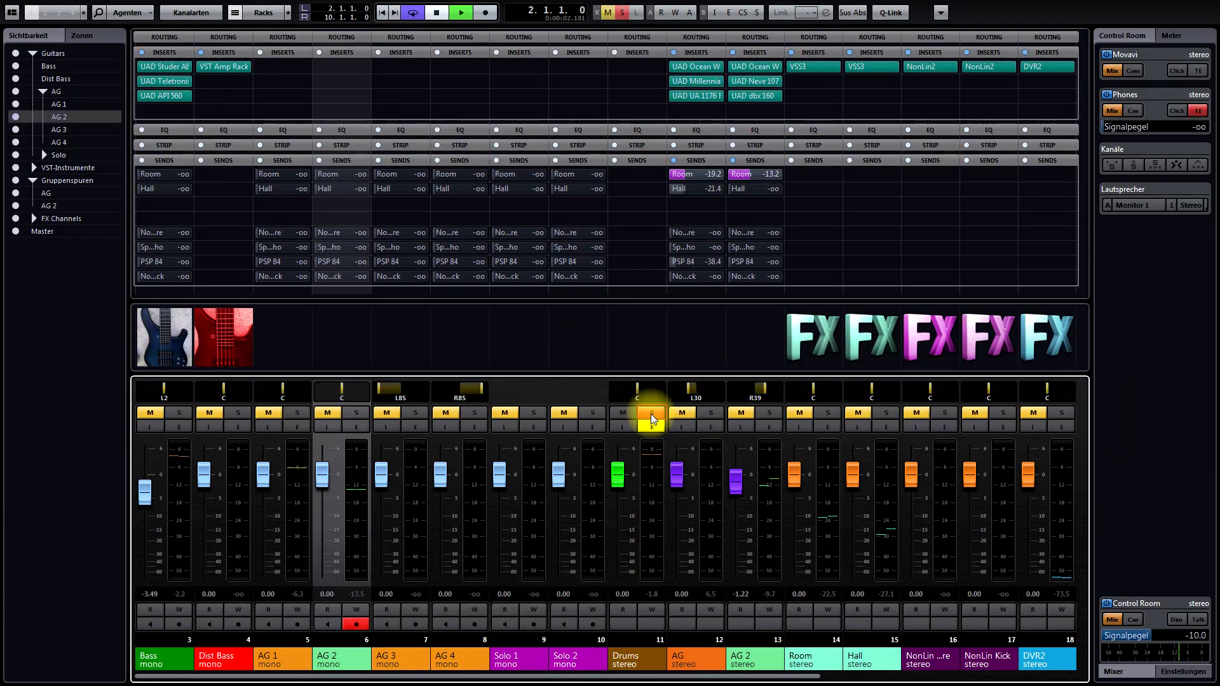
{"action": "key", "text": "space"}
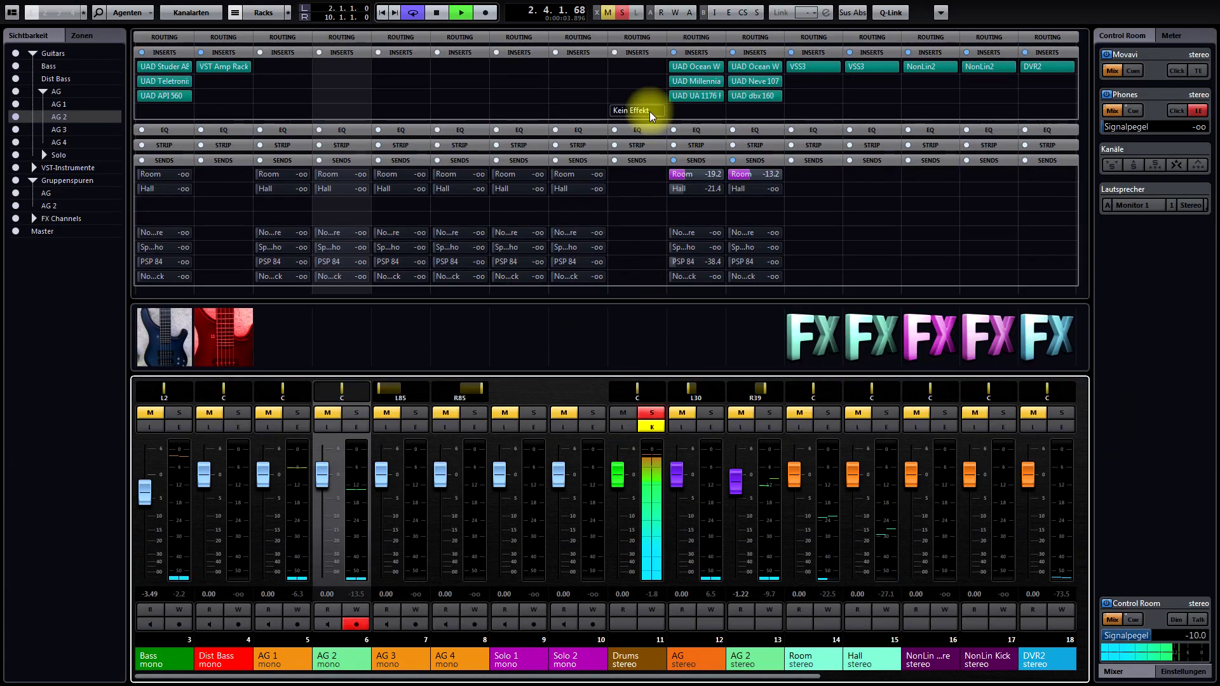
Step: Open the Drums channel's Kontakt instrument and inspect its mixer's snare, hi-hat and kit microphone channels
{"action": "left_click", "coordinate": [634, 52]}
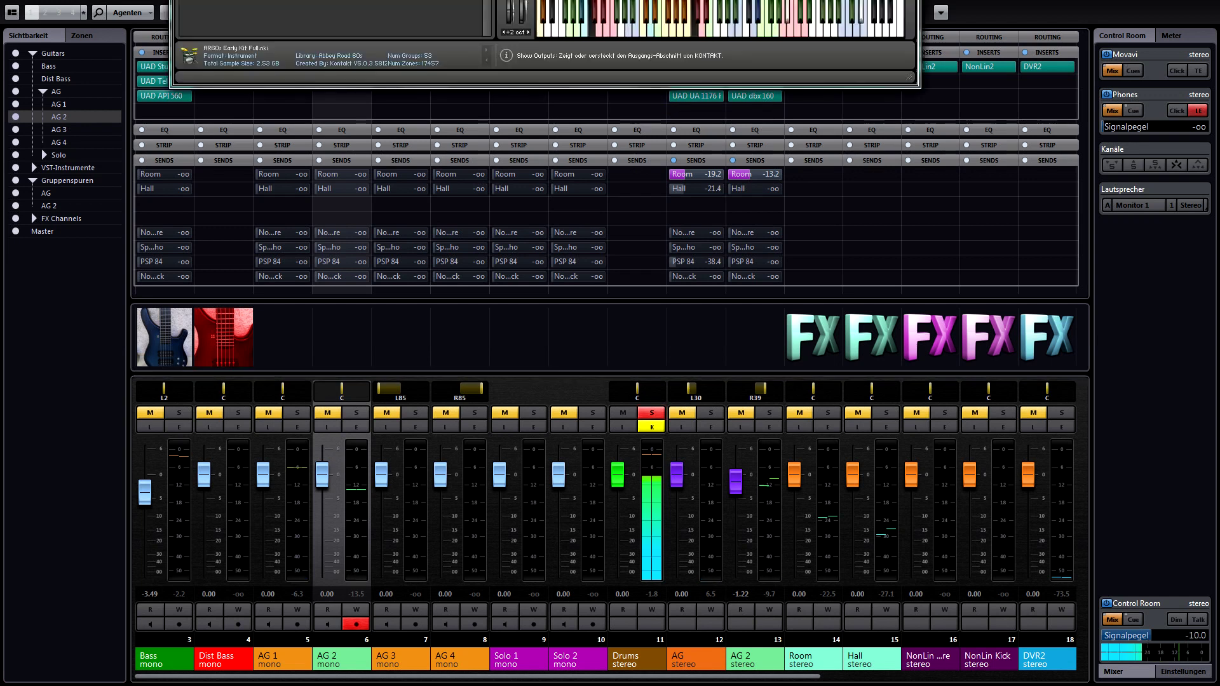
{"action": "left_click_drag", "start_coordinate": [613, 5], "coordinate": [613, 3]}
{"action": "left_click", "coordinate": [753, 462]}
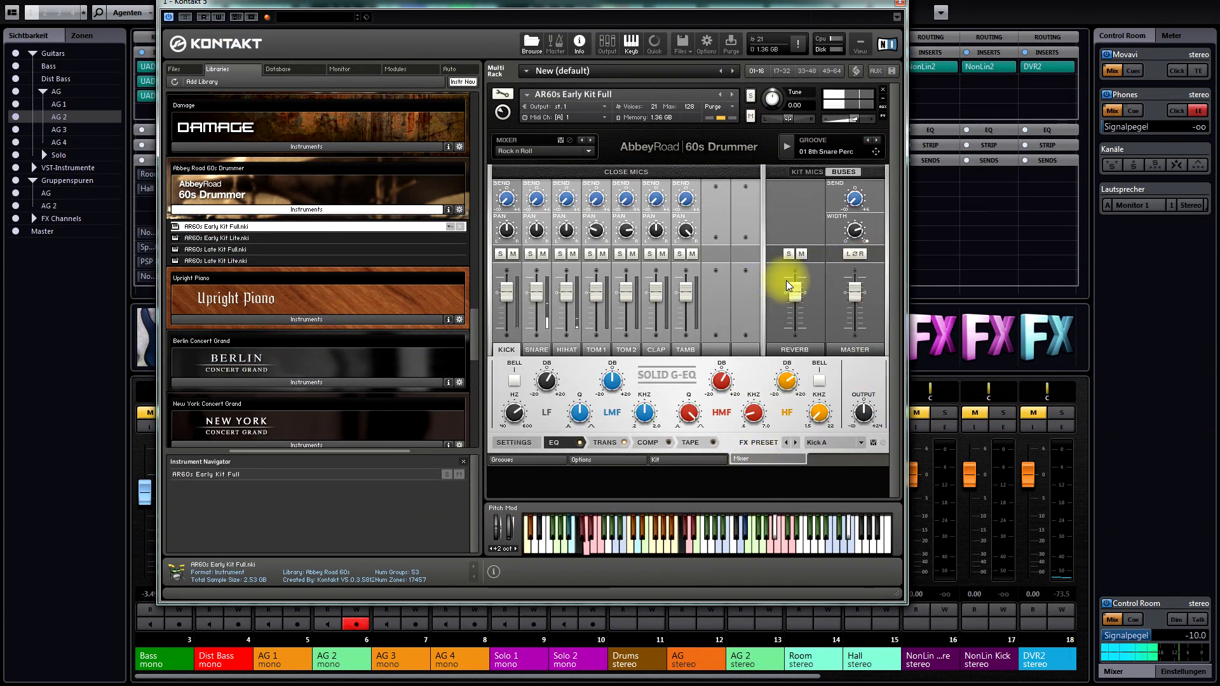
{"action": "left_click", "coordinate": [540, 350]}
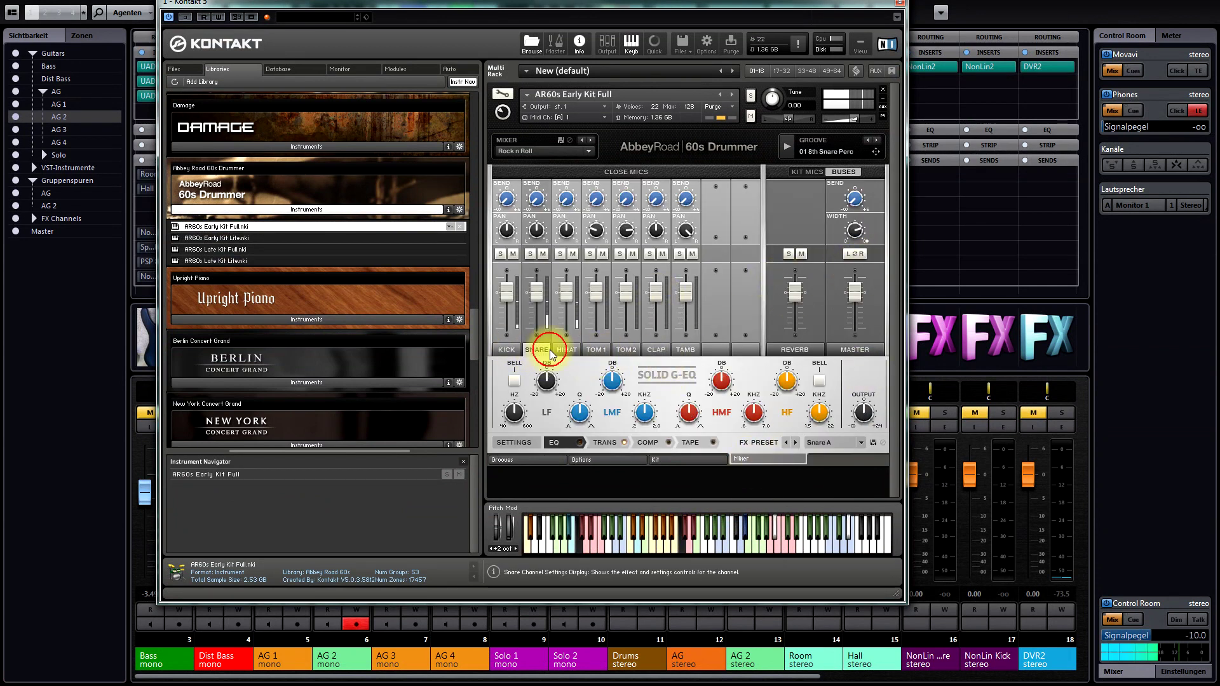
{"action": "left_click", "coordinate": [563, 349]}
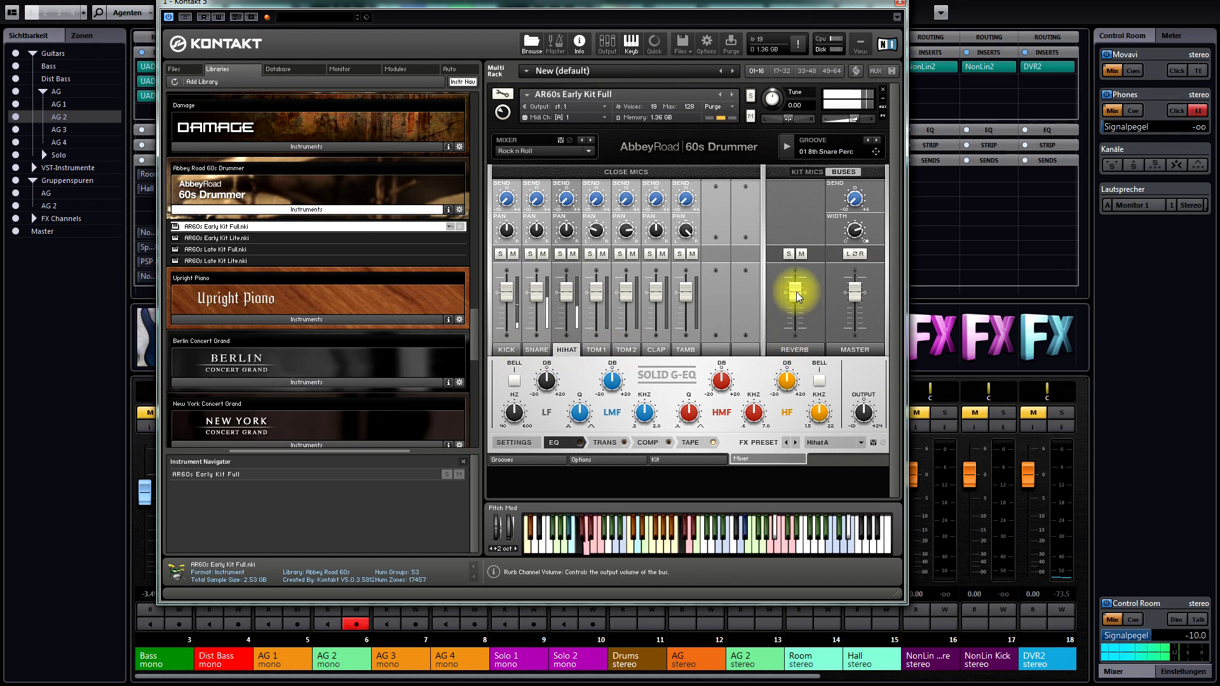
{"action": "left_click", "coordinate": [812, 171]}
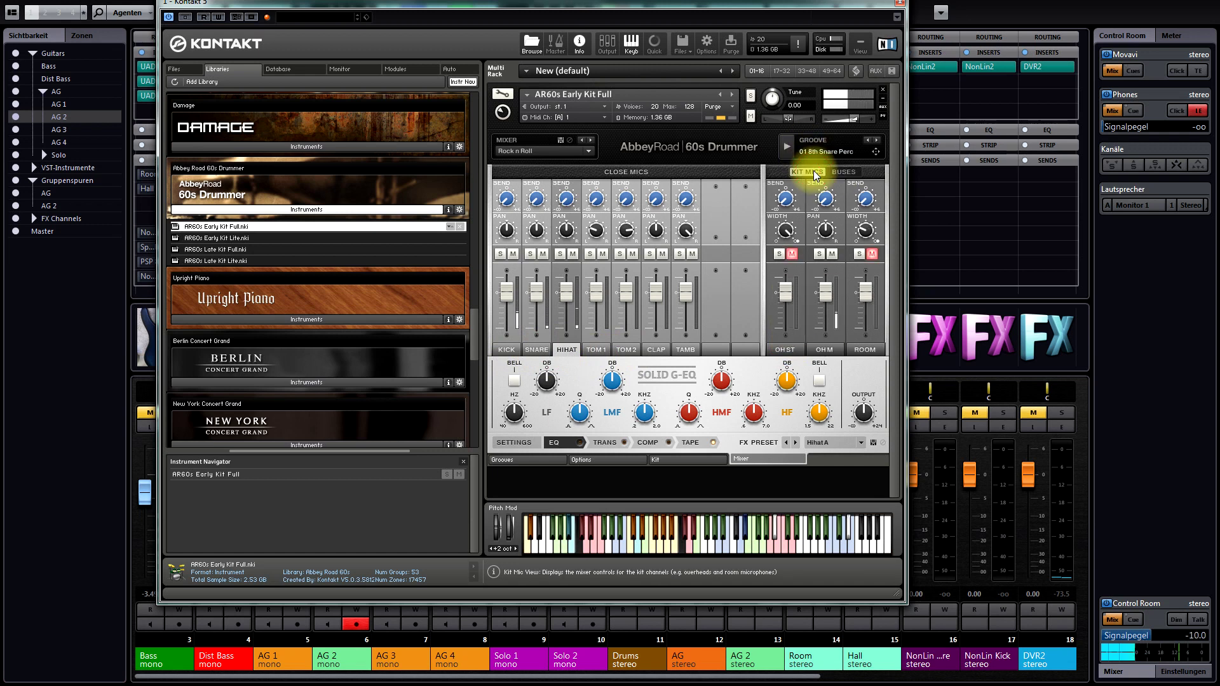
Step: Raise the drum kit's OH M level slightly, test the room microphones at different levels, mute them again and close Kontakt
{"action": "mouse_move", "coordinate": [826, 293]}
{"action": "left_mouse_down"}
{"action": "mouse_move", "coordinate": [825, 324]}
{"action": "mouse_move", "coordinate": [826, 290]}
{"action": "left_mouse_up"}
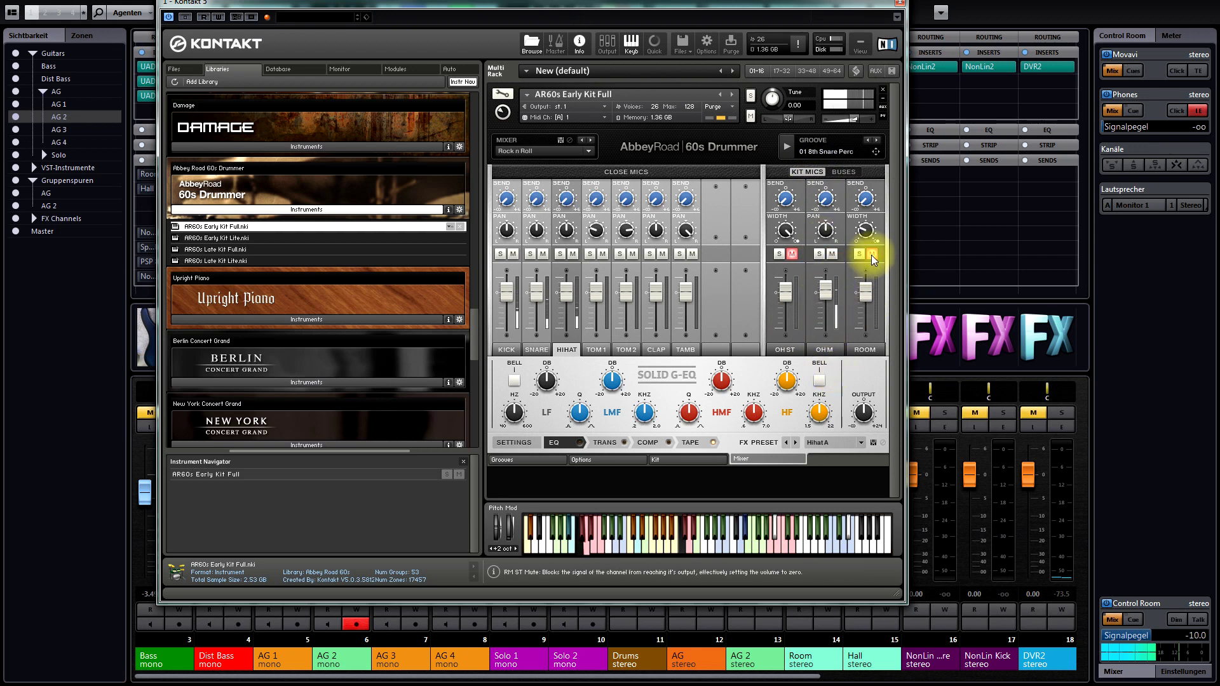
{"action": "left_click_drag", "start_coordinate": [866, 292], "coordinate": [866, 276]}
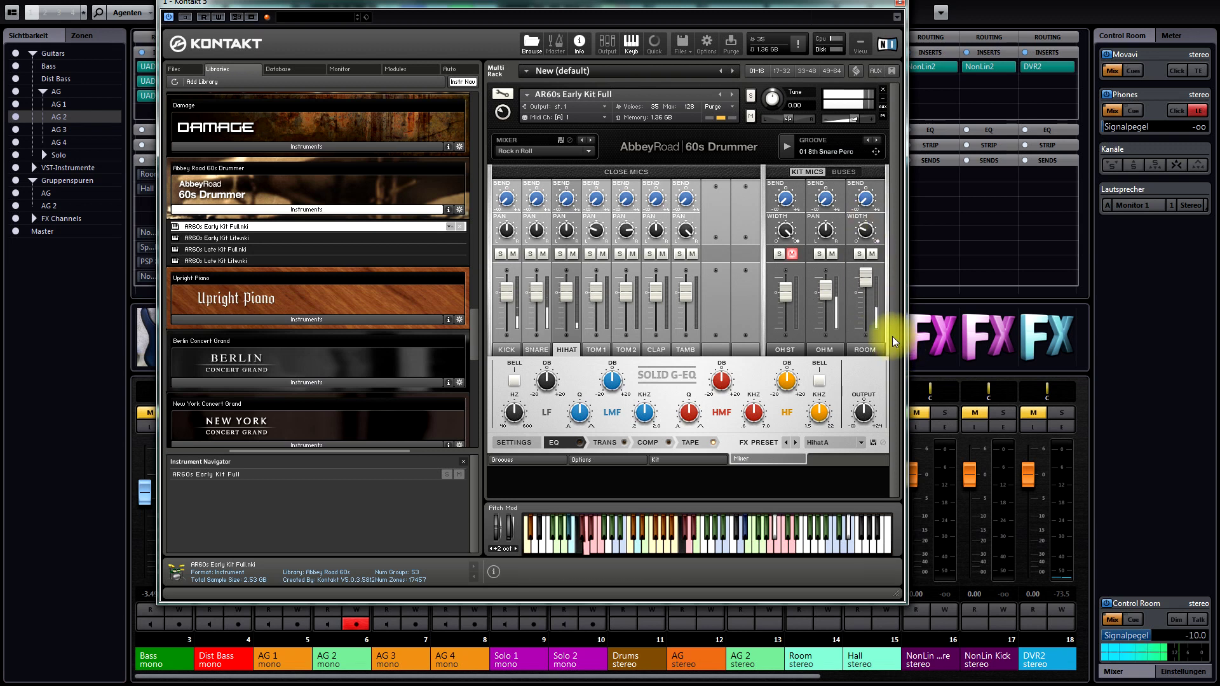
{"action": "left_click_drag", "start_coordinate": [868, 281], "coordinate": [867, 303]}
{"action": "left_click", "coordinate": [872, 253]}
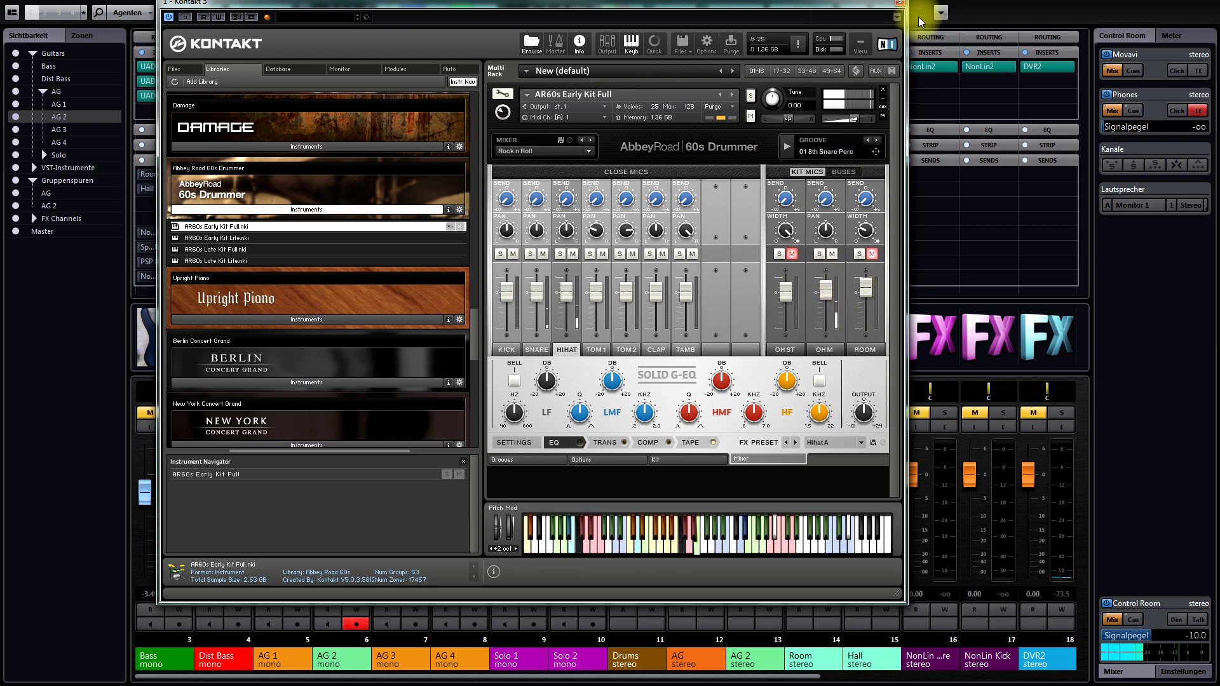
{"action": "left_click", "coordinate": [901, 3]}
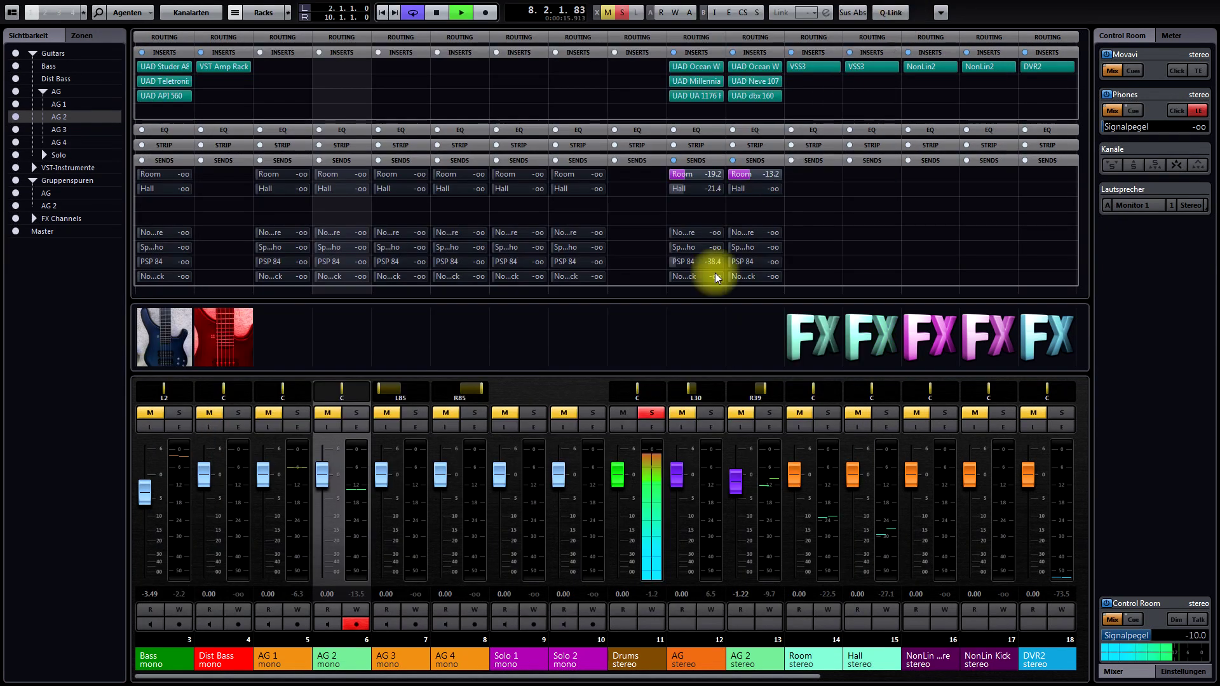
Step: Insert UAD Ocean Way Studios in the Drums channel's first slot and move its window clear of the Drums meter
{"action": "left_click", "coordinate": [660, 66]}
{"action": "type", "text": "ocean"}
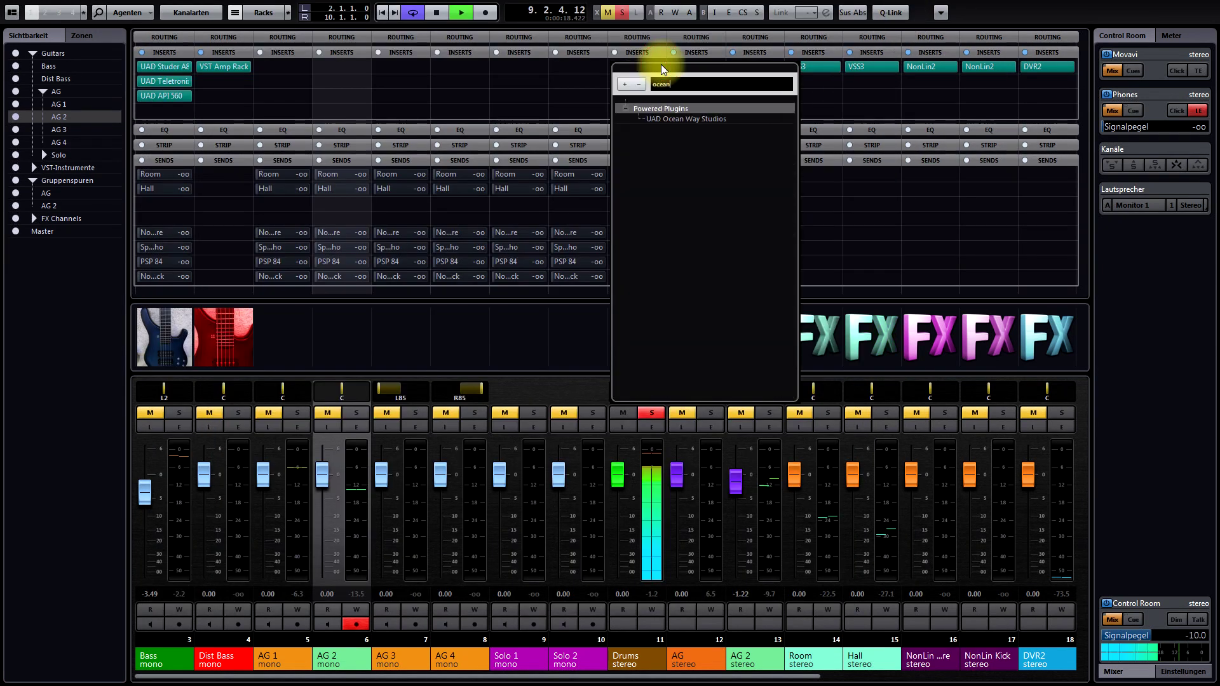
{"action": "left_click", "coordinate": [693, 119]}
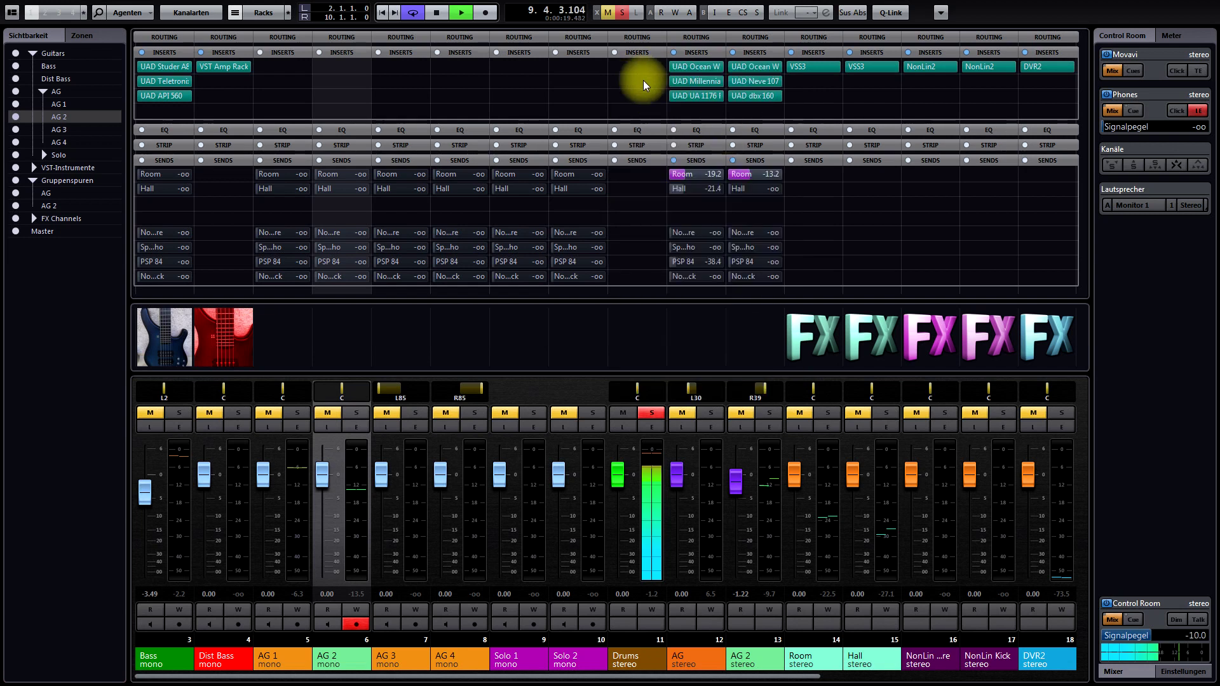
{"action": "left_click", "coordinate": [640, 68]}
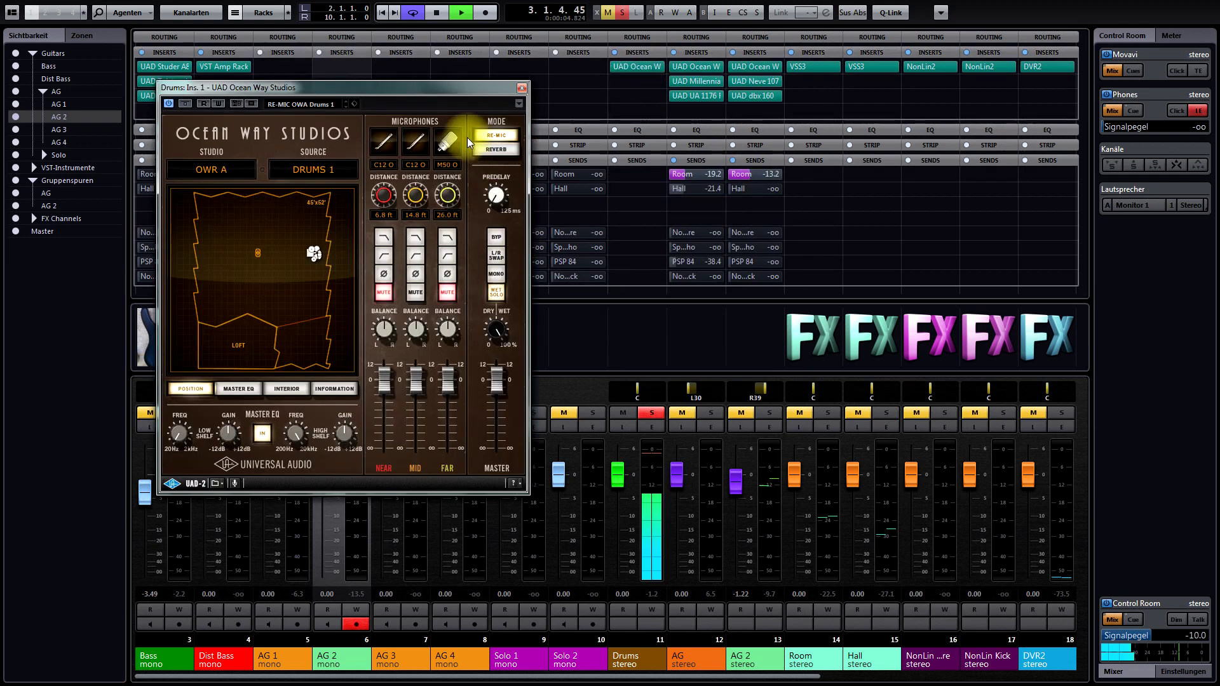
{"action": "left_click_drag", "start_coordinate": [473, 88], "coordinate": [698, 73]}
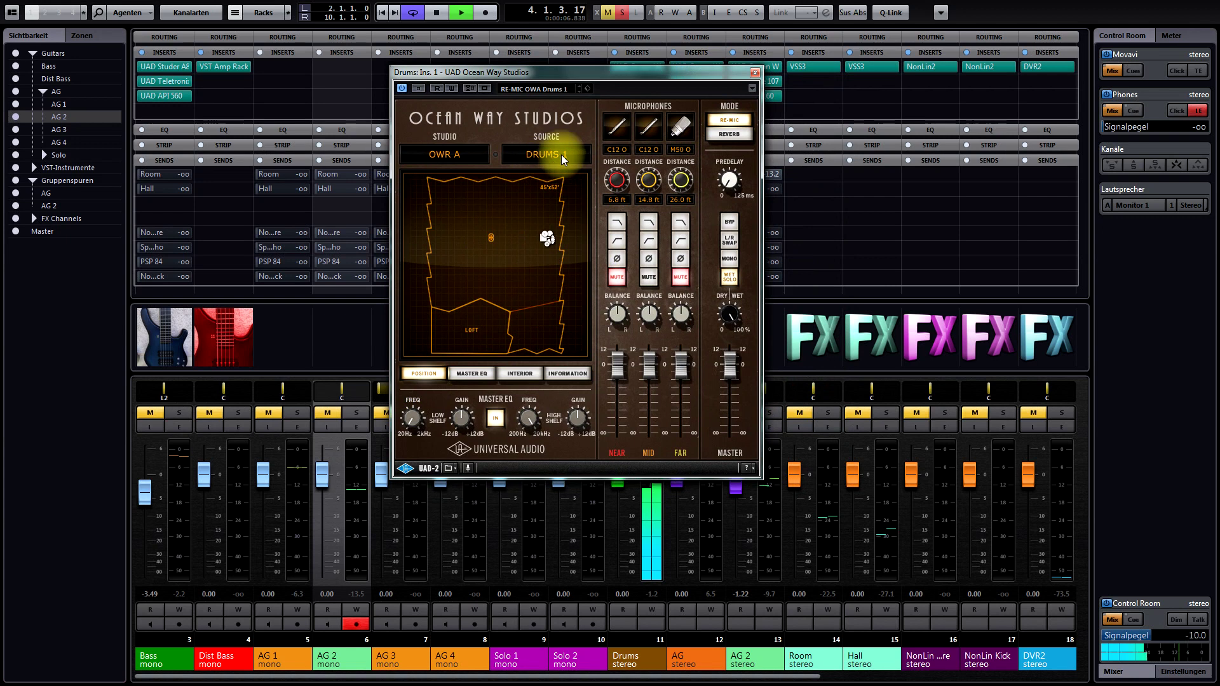
Step: Set the Ocean Way Studios source to DRUMS 2, unmute the near microphones and mute the mid microphones
{"action": "left_click", "coordinate": [561, 155]}
{"action": "left_click", "coordinate": [561, 185]}
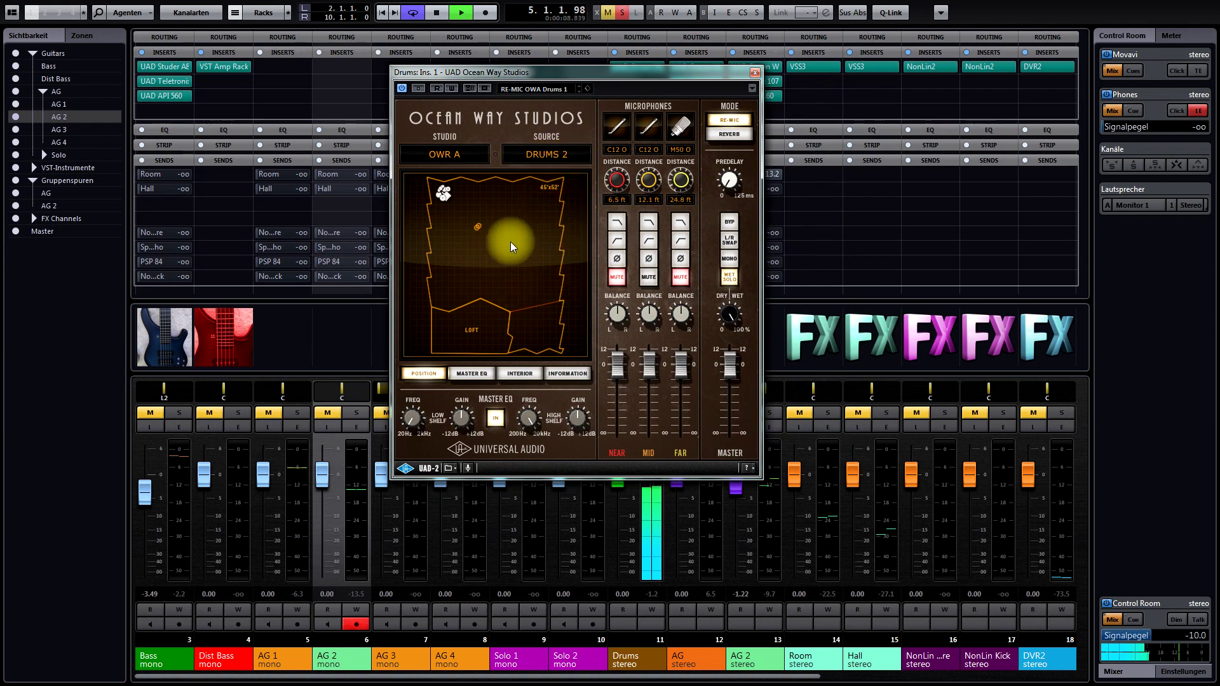
{"action": "left_click", "coordinate": [617, 277]}
{"action": "left_click", "coordinate": [648, 277]}
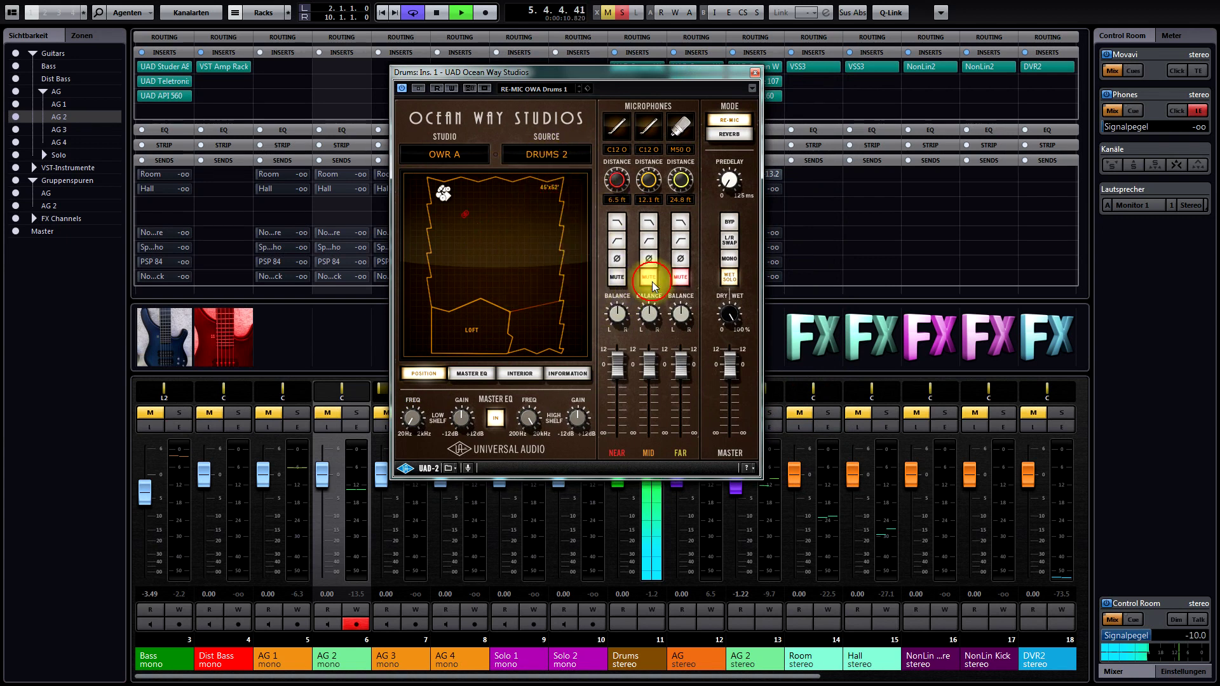
Step: Set the near microphones' distance to 1.5 ft and bypass Ocean Way Studios to compare the drum sound
{"action": "left_click_drag", "start_coordinate": [616, 193], "coordinate": [601, 266]}
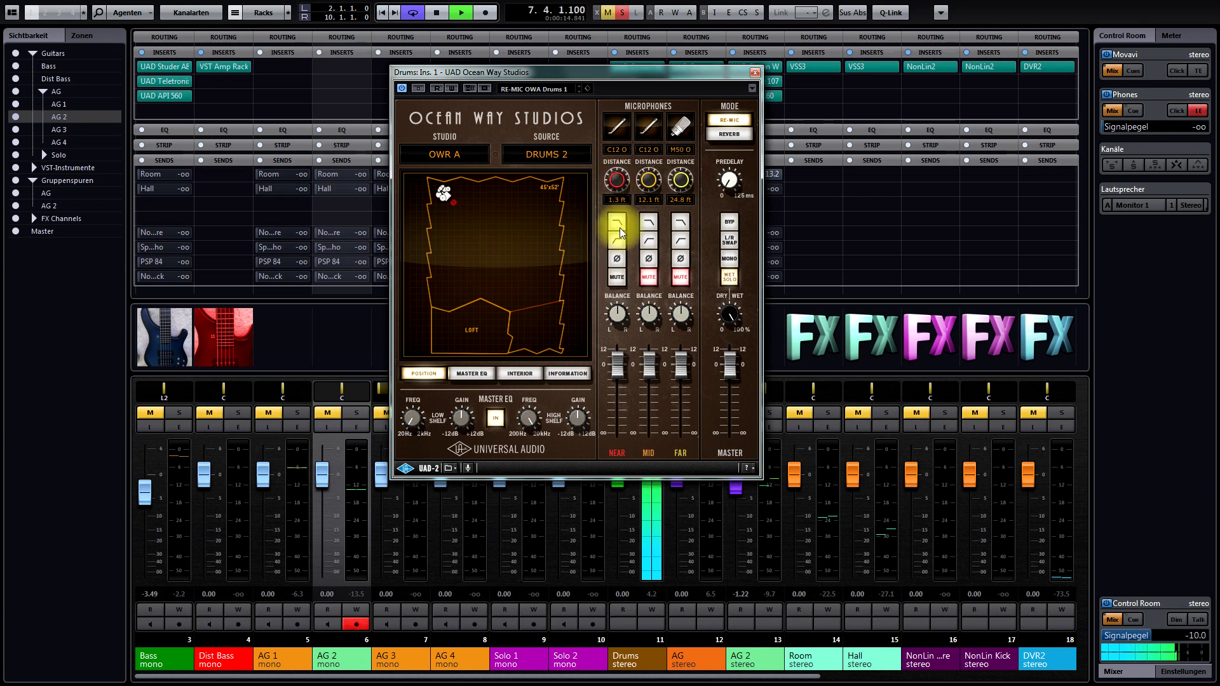
{"action": "left_click_drag", "start_coordinate": [619, 180], "coordinate": [618, 177]}
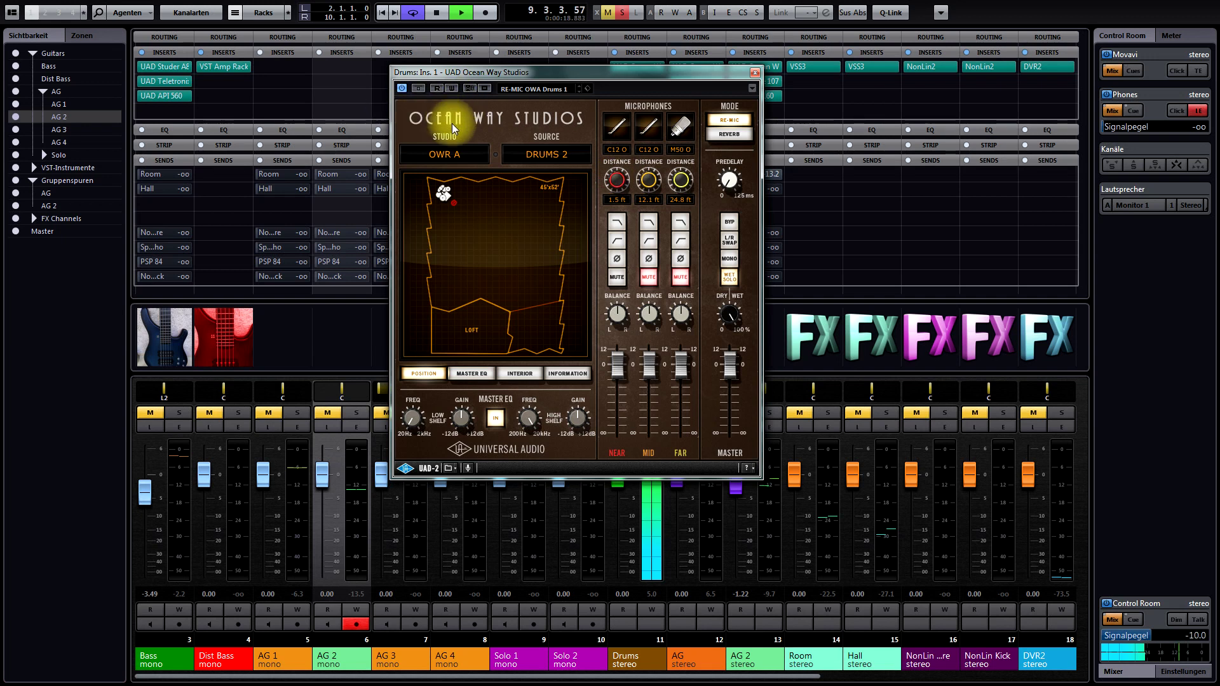
{"action": "left_click", "coordinate": [418, 89]}
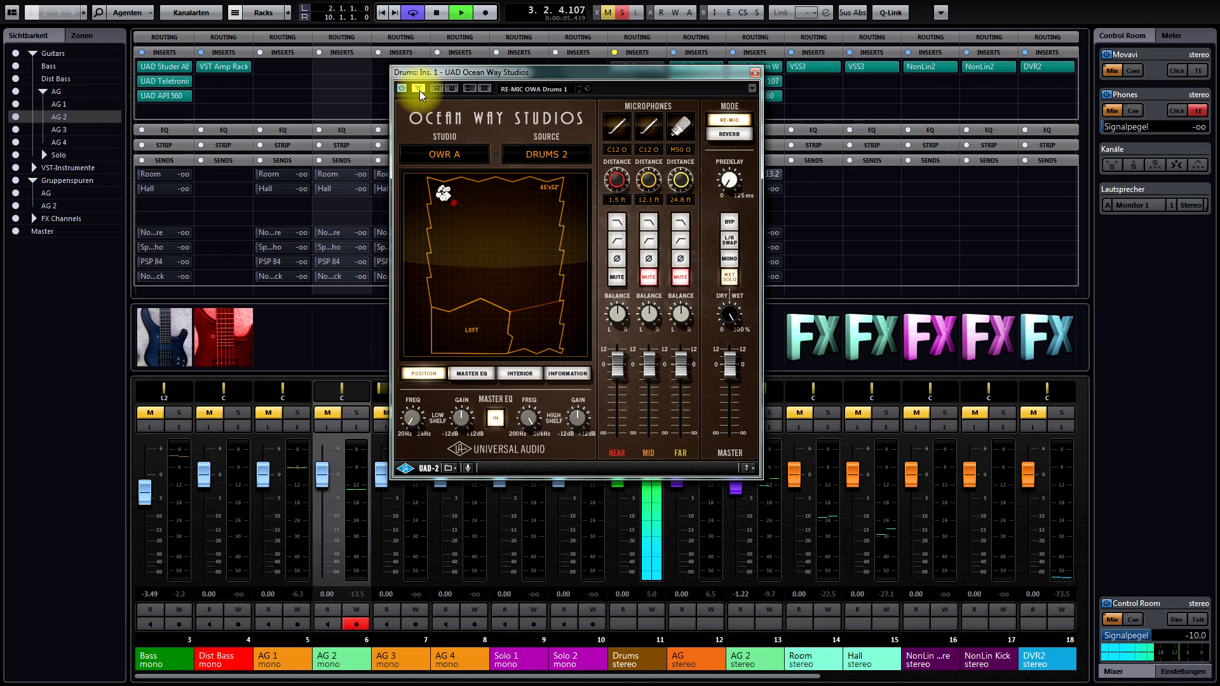
Step: Toggle the Ocean Way Studios bypass to compare the drums with only the near microphones, leaving the effect active
{"action": "left_click", "coordinate": [419, 89]}
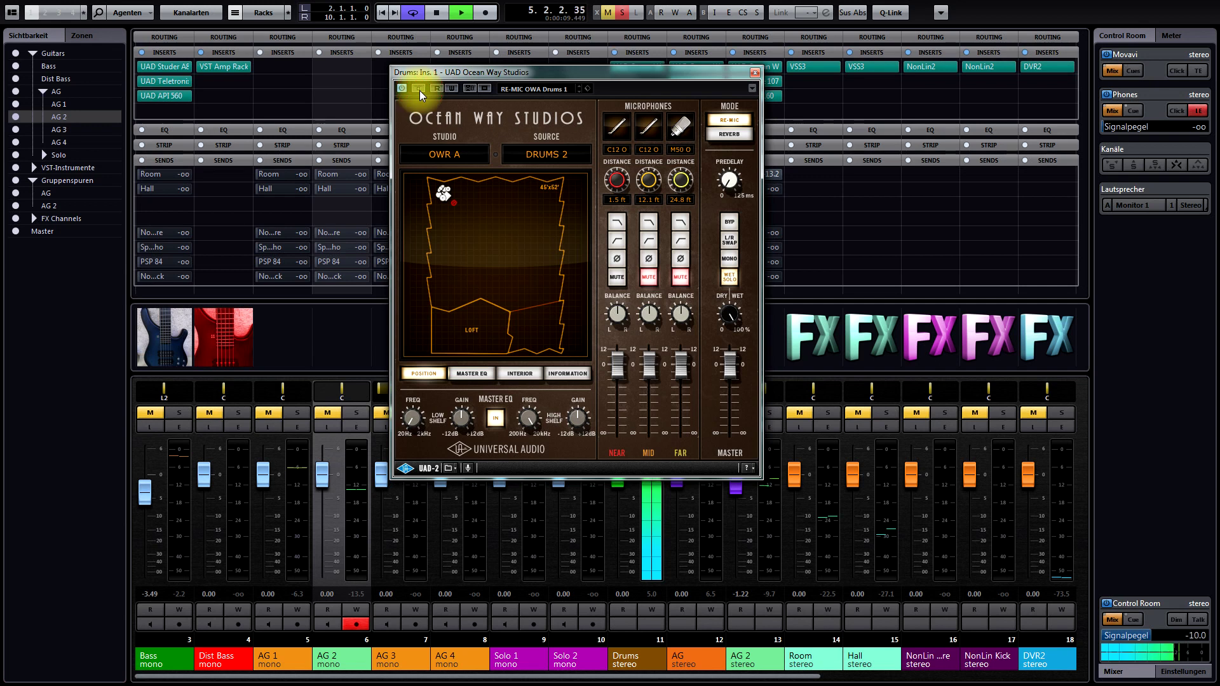
{"action": "left_click", "coordinate": [419, 89]}
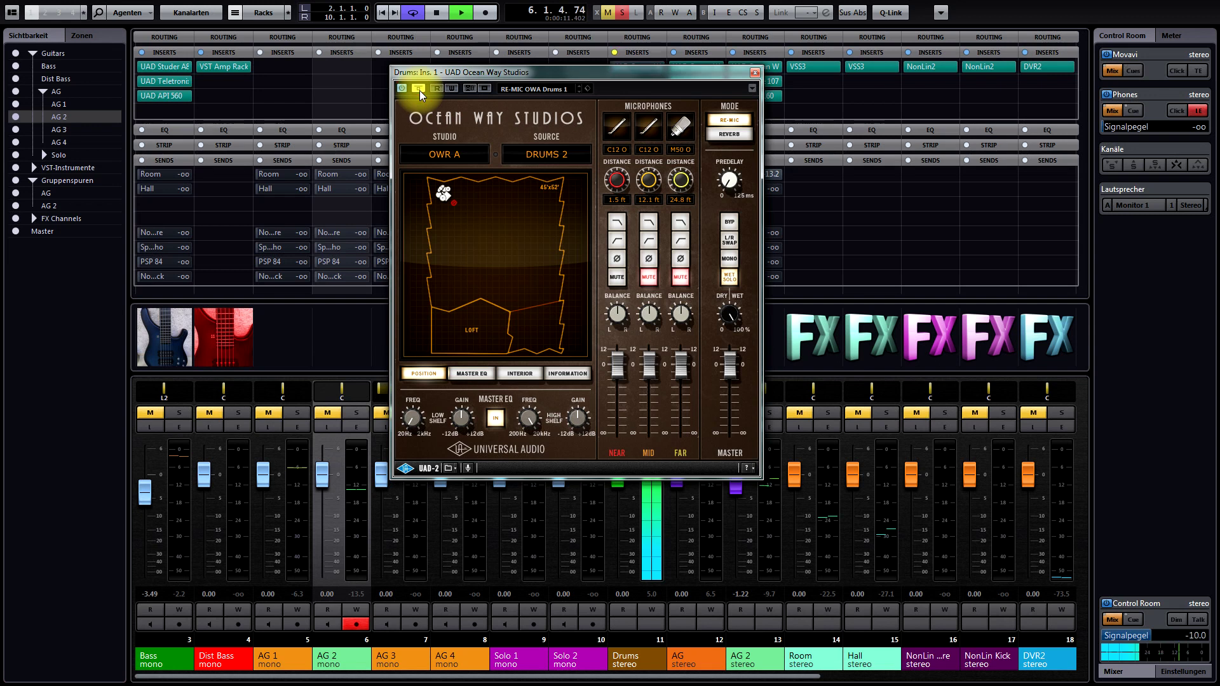
{"action": "left_click", "coordinate": [419, 89]}
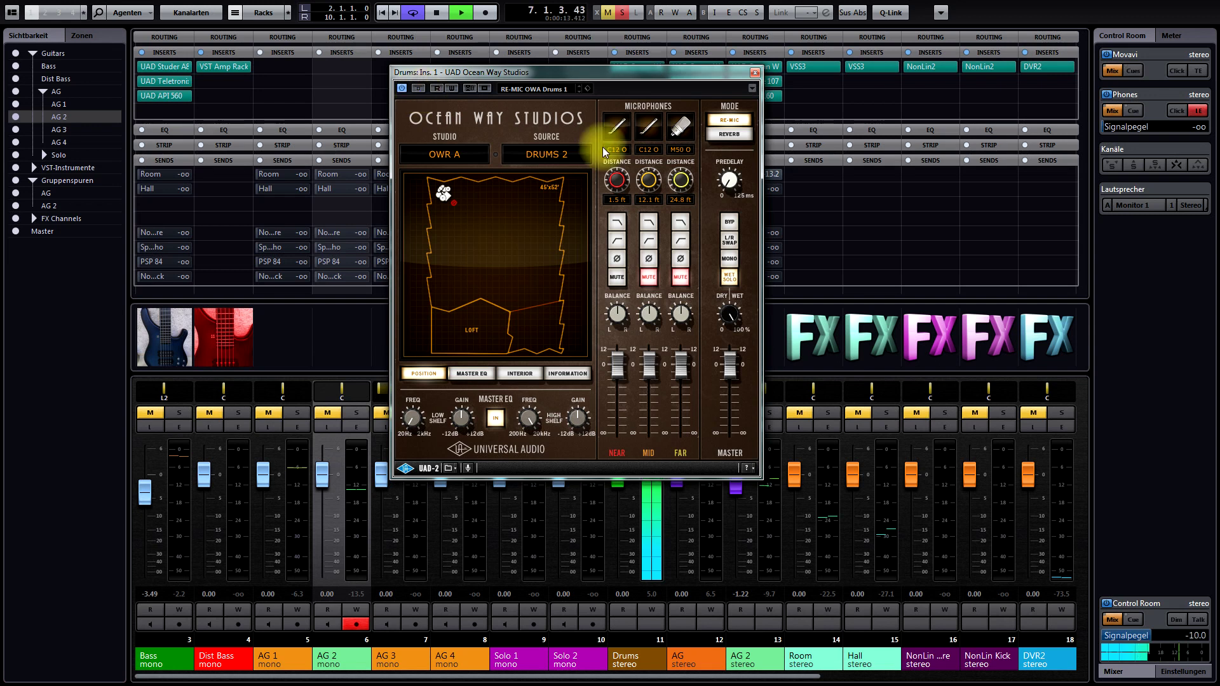
Step: Unmute the mid and far microphones in Ocean Way Studios and change the far microphones to U67 C
{"action": "left_click", "coordinate": [656, 281]}
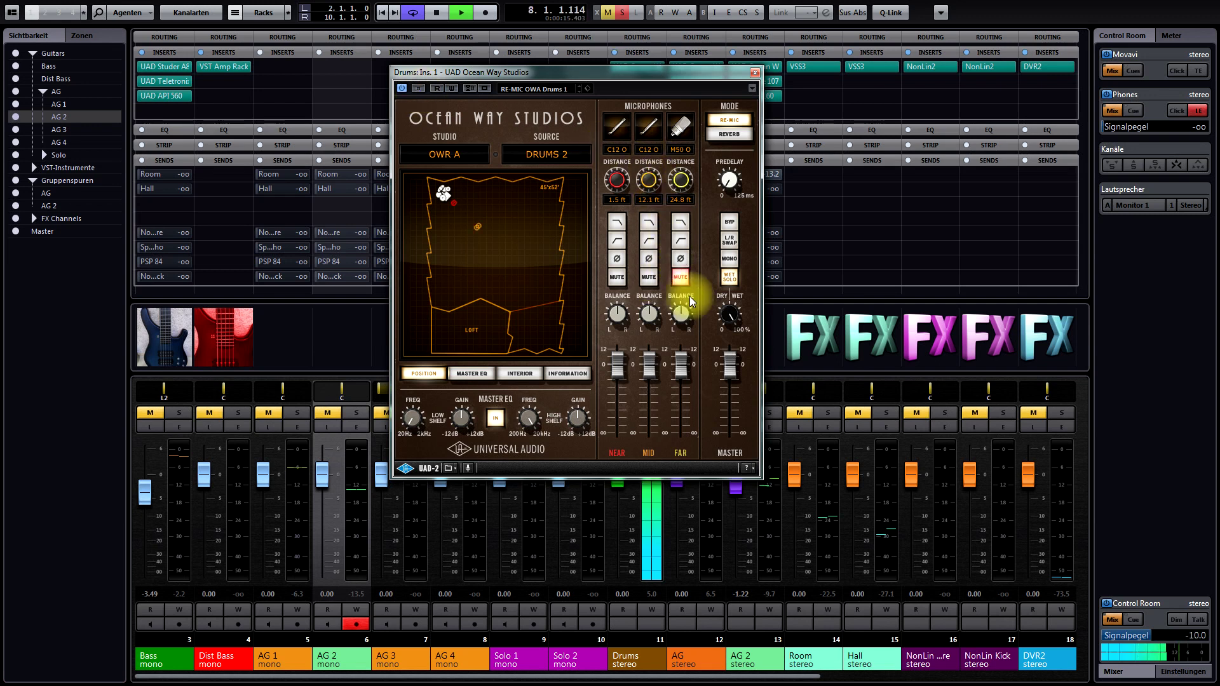
{"action": "left_click", "coordinate": [681, 278]}
{"action": "left_click", "coordinate": [680, 150]}
{"action": "left_click", "coordinate": [696, 212]}
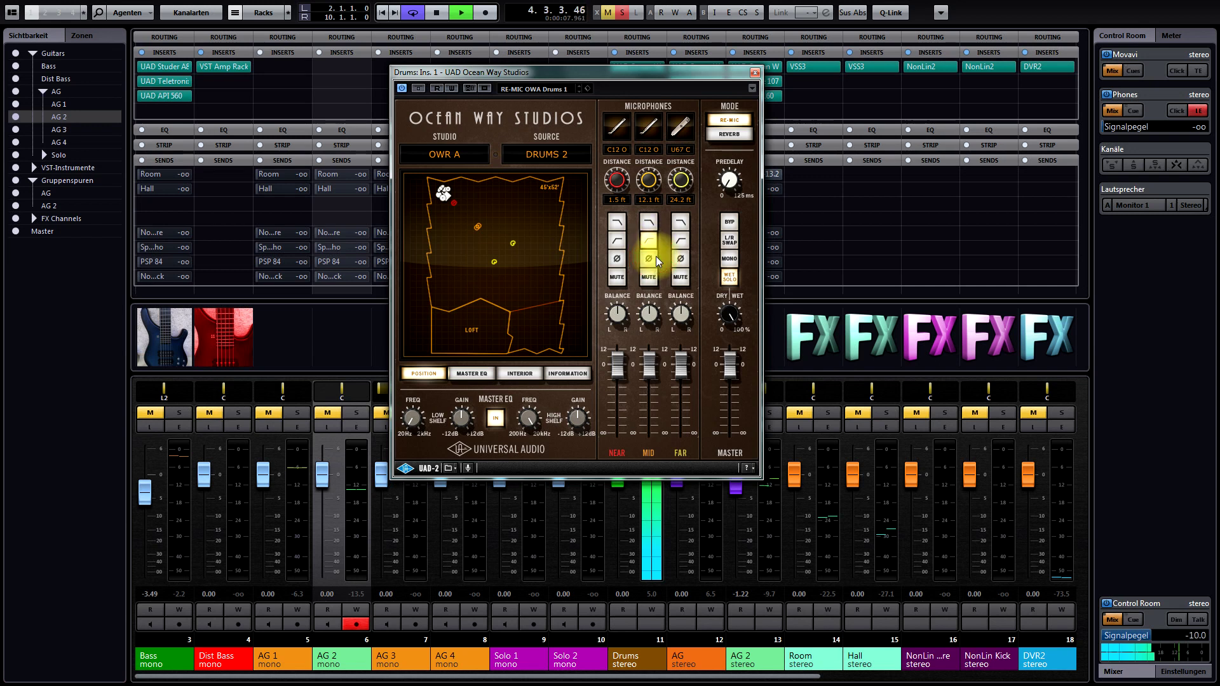
Step: Test the mid and far microphone faders at minimum and set both slightly below 0
{"action": "left_click_drag", "start_coordinate": [649, 365], "coordinate": [653, 445]}
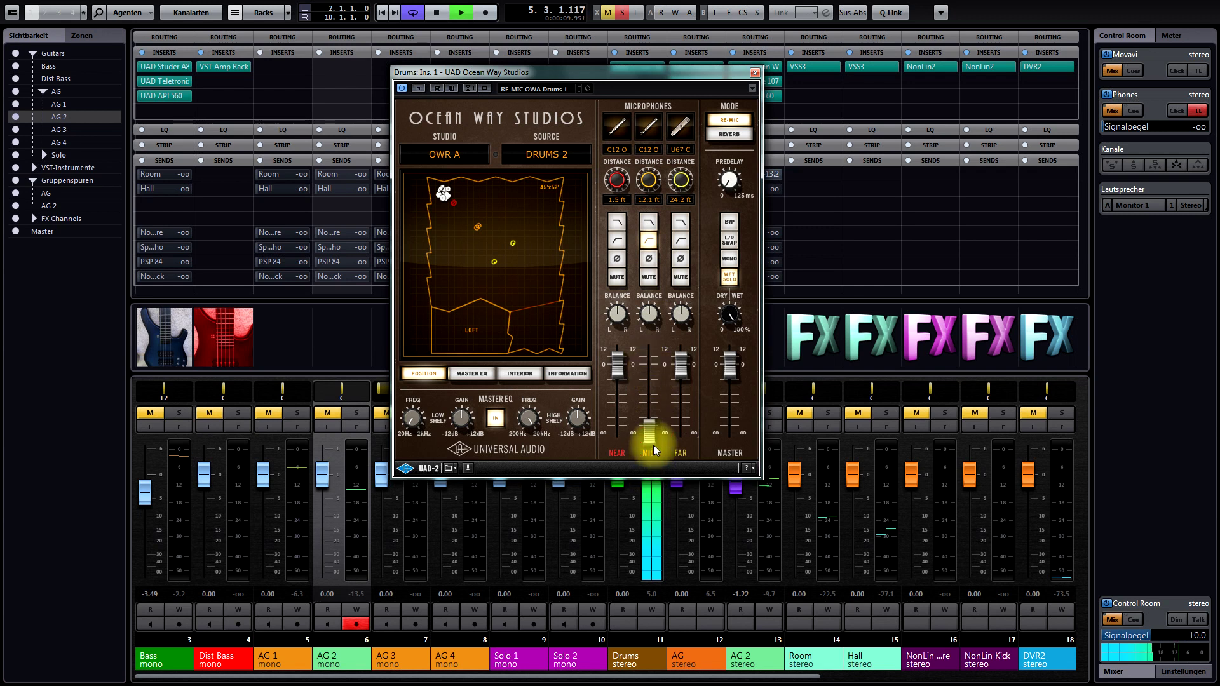
{"action": "left_click_drag", "start_coordinate": [690, 375], "coordinate": [656, 410]}
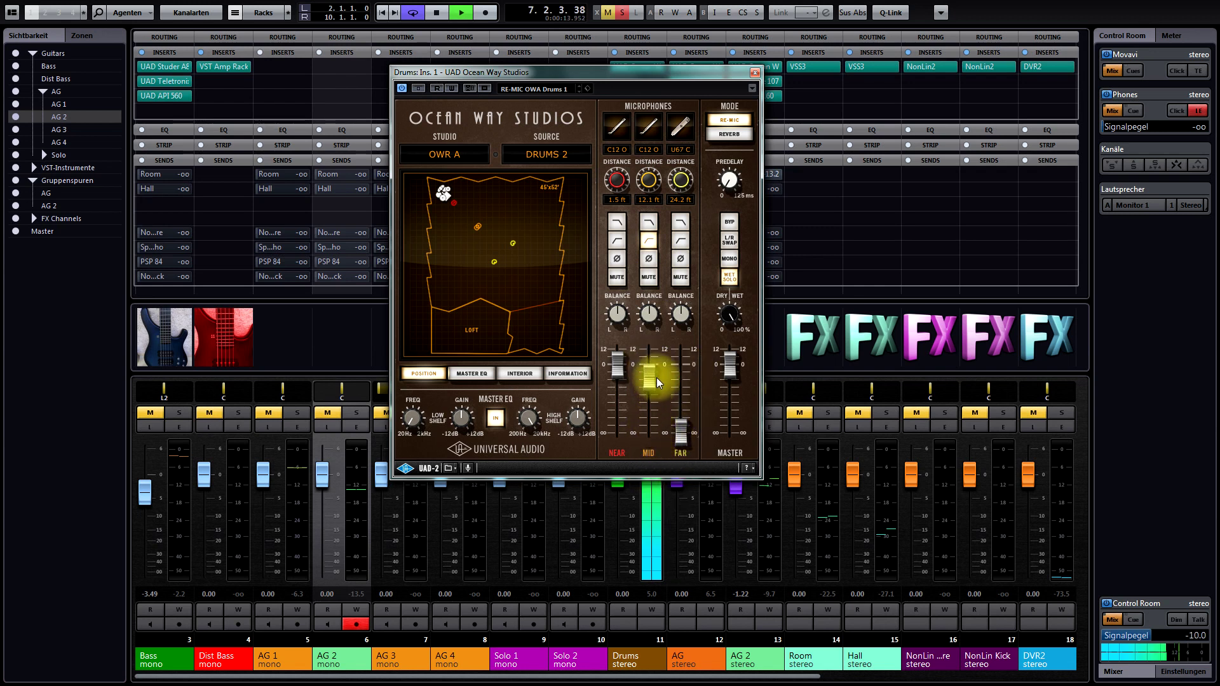
{"action": "left_click_drag", "start_coordinate": [654, 386], "coordinate": [685, 377]}
{"action": "left_click_drag", "start_coordinate": [654, 380], "coordinate": [695, 388]}
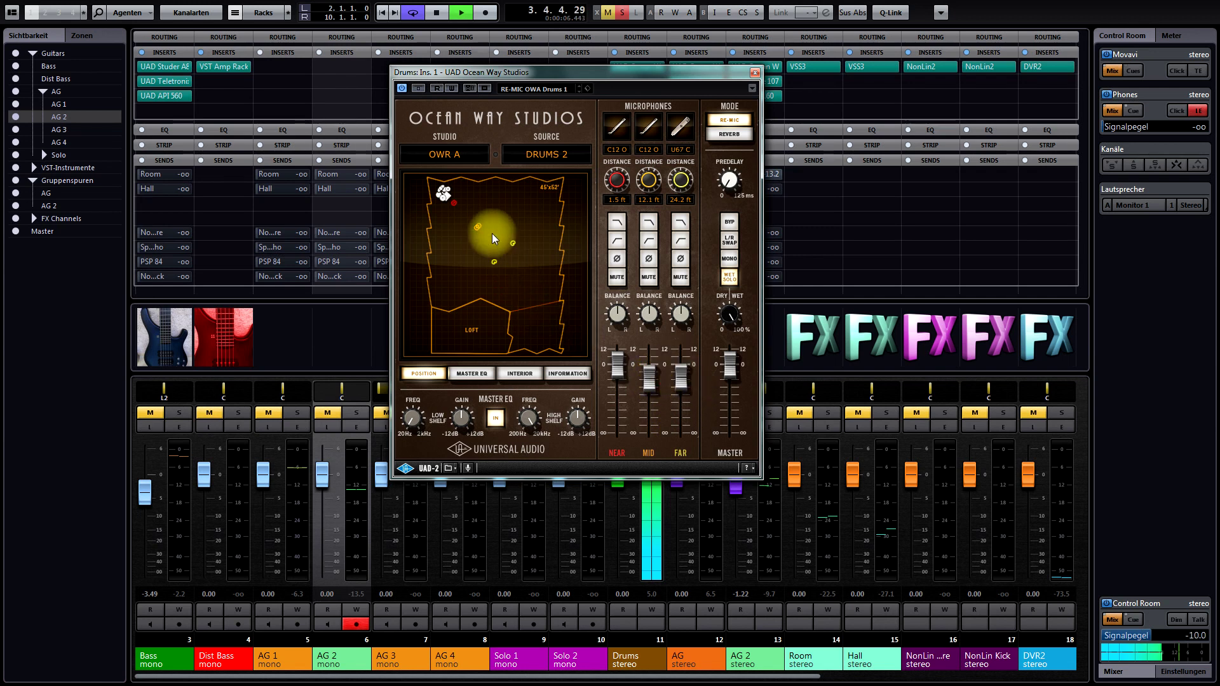
Step: Compare the drums with and without the full Ocean Way Studios microphone blend, and close the plug-in window
{"action": "left_click", "coordinate": [421, 89]}
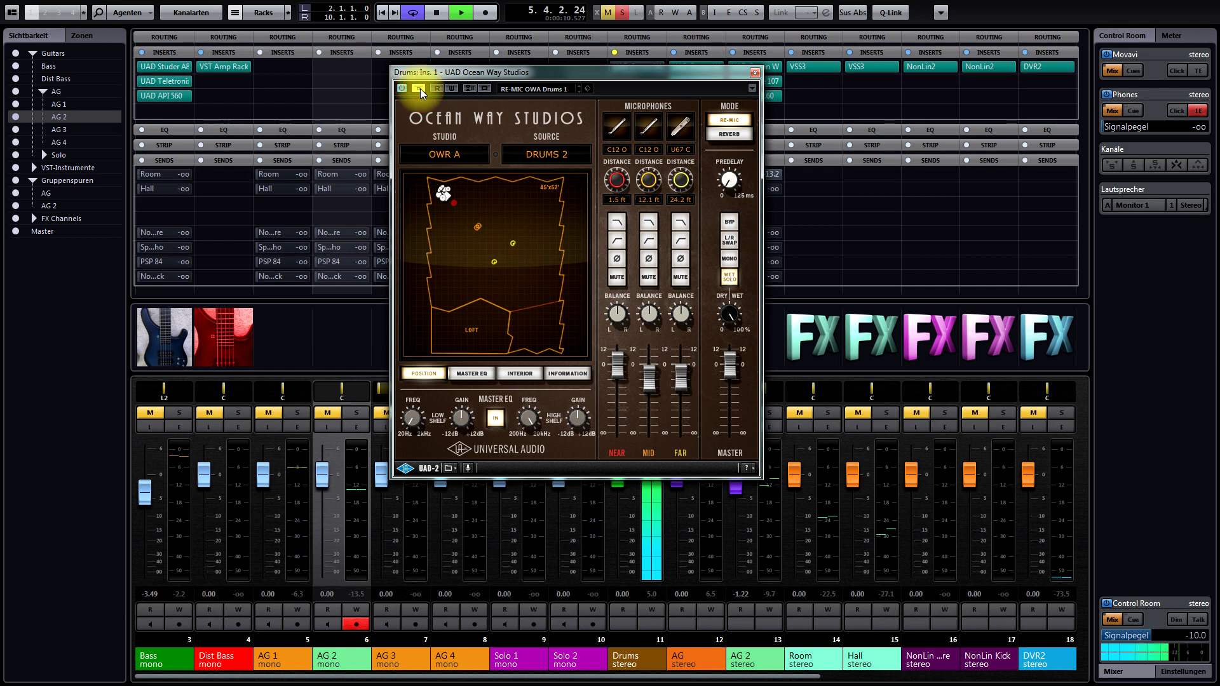
{"action": "left_click", "coordinate": [421, 89]}
{"action": "left_click", "coordinate": [421, 89]}
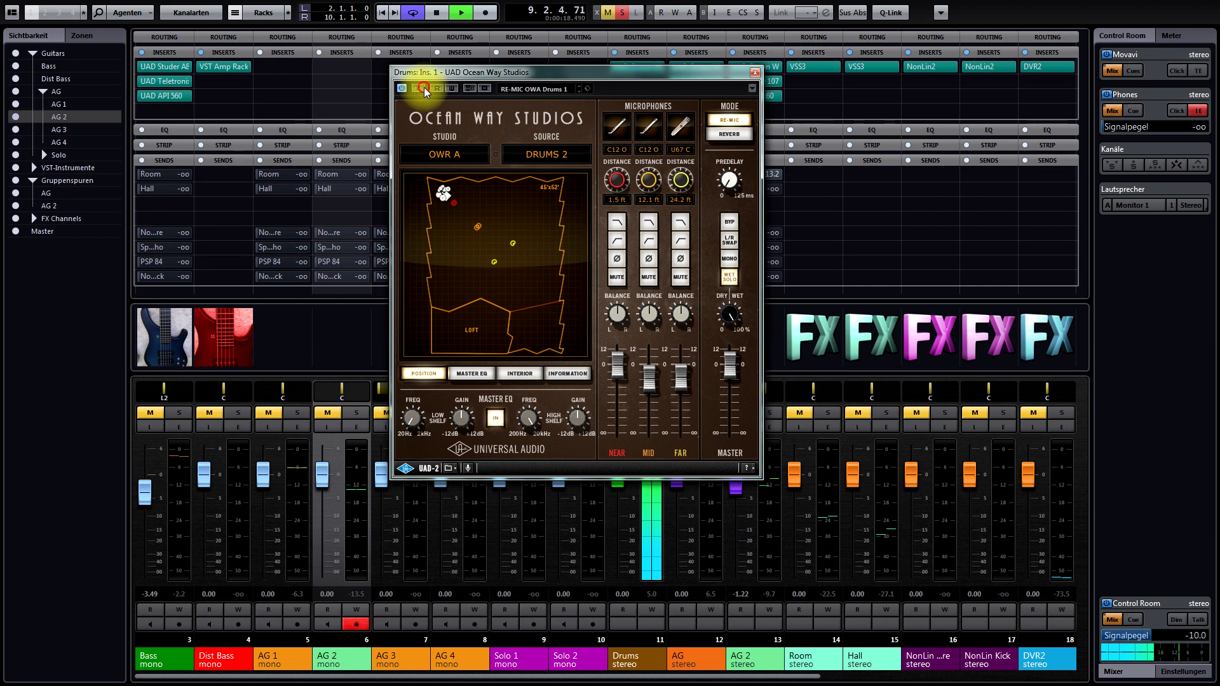
{"action": "left_click", "coordinate": [755, 72]}
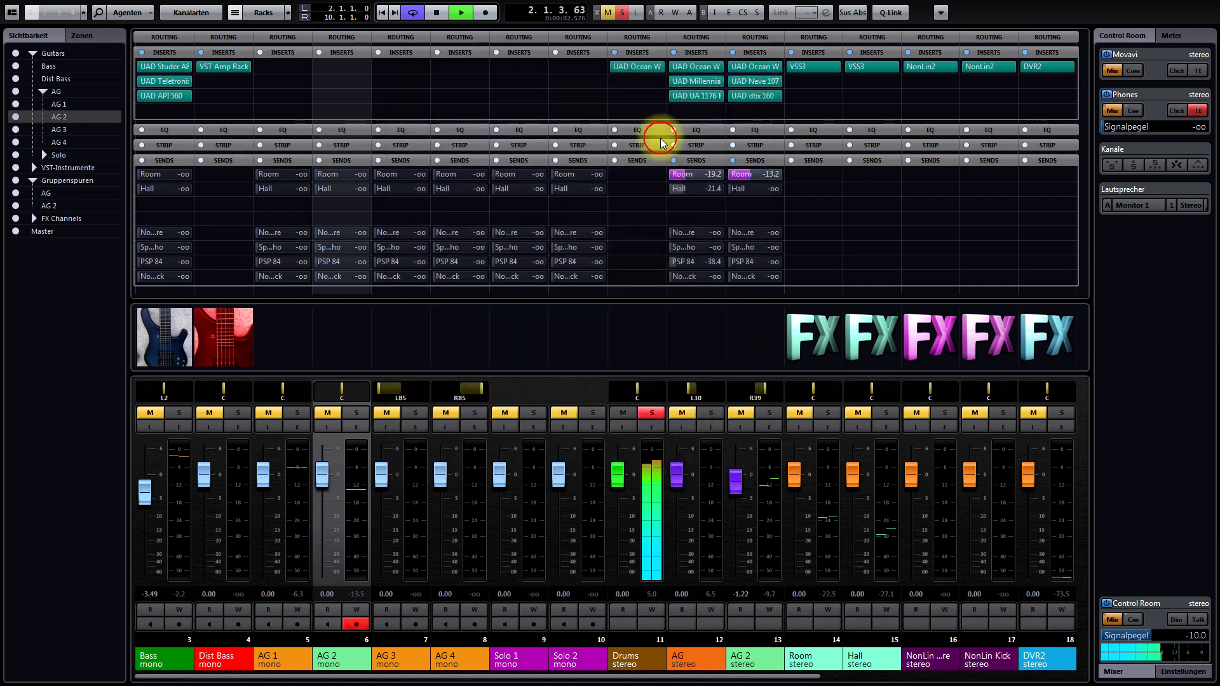
Step: Insert UAD EL7 FATSO Jr in the Drums channel's second insert slot and open its editor
{"action": "left_click", "coordinate": [661, 80]}
{"action": "type", "text": "fats"}
{"action": "left_click", "coordinate": [694, 163]}
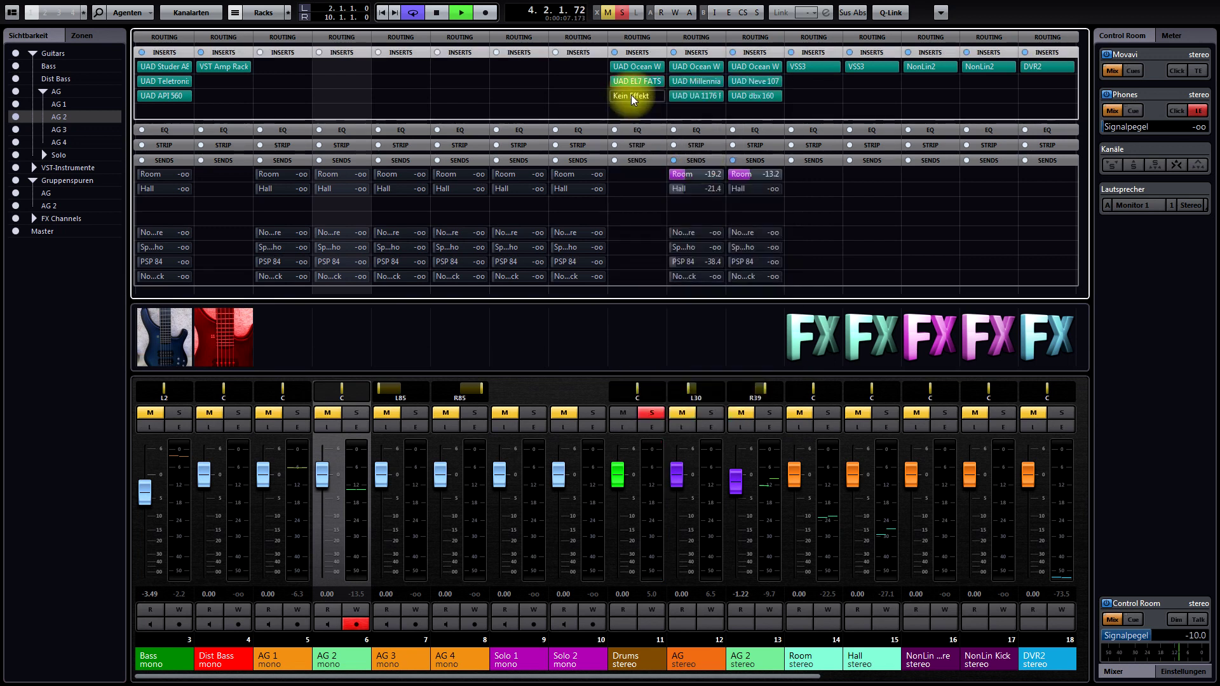
{"action": "left_click", "coordinate": [638, 84]}
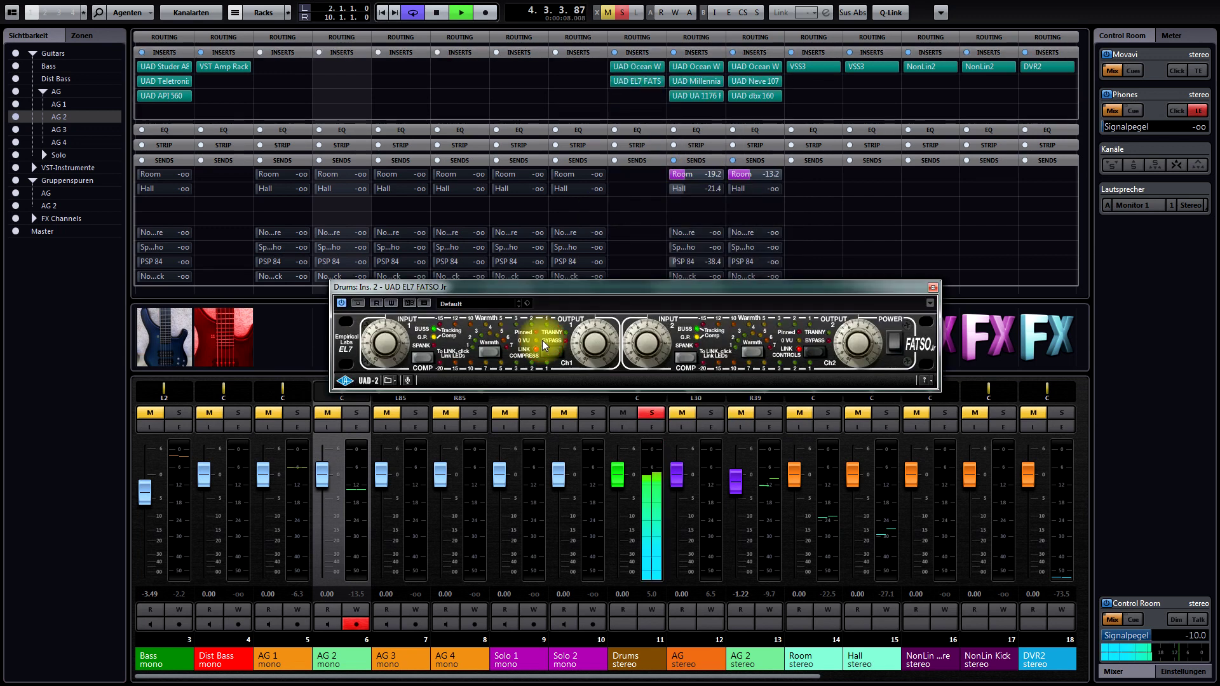
Step: Load the HarmonicGen preset in the FATSO Jr, adjust the channel 1 input level and close the plug-in
{"action": "left_click", "coordinate": [501, 304]}
{"action": "left_click", "coordinate": [501, 369]}
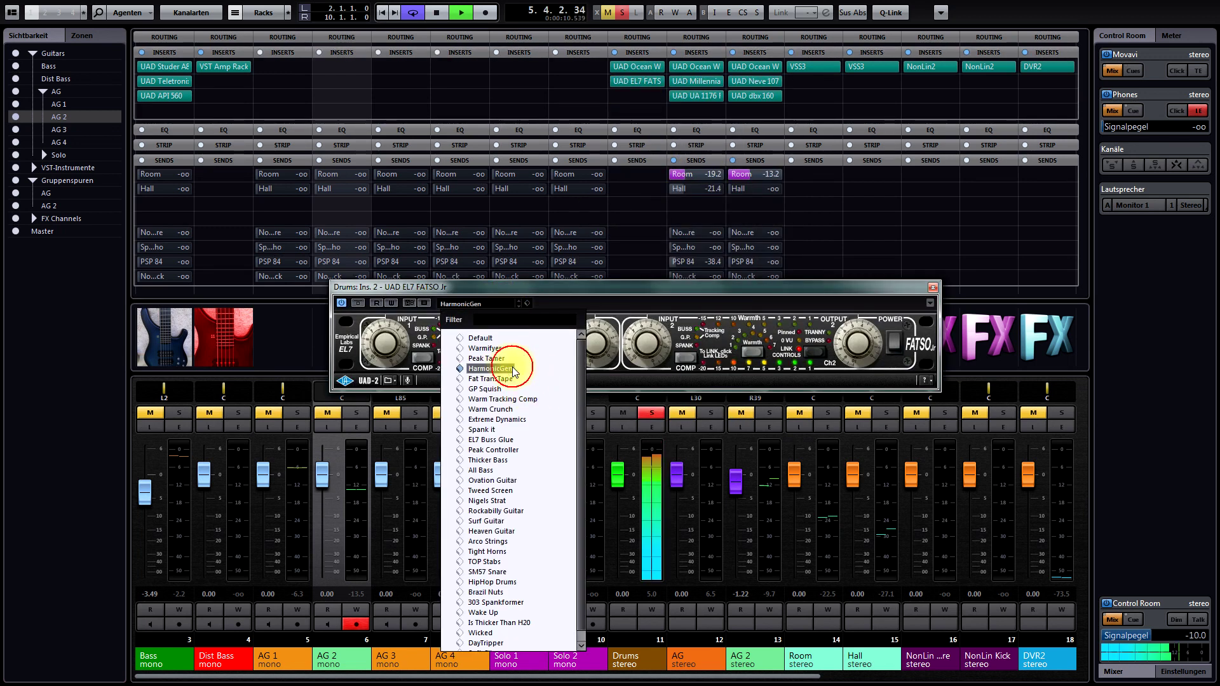
{"action": "left_click", "coordinate": [551, 310]}
{"action": "left_click_drag", "start_coordinate": [380, 343], "coordinate": [363, 346]}
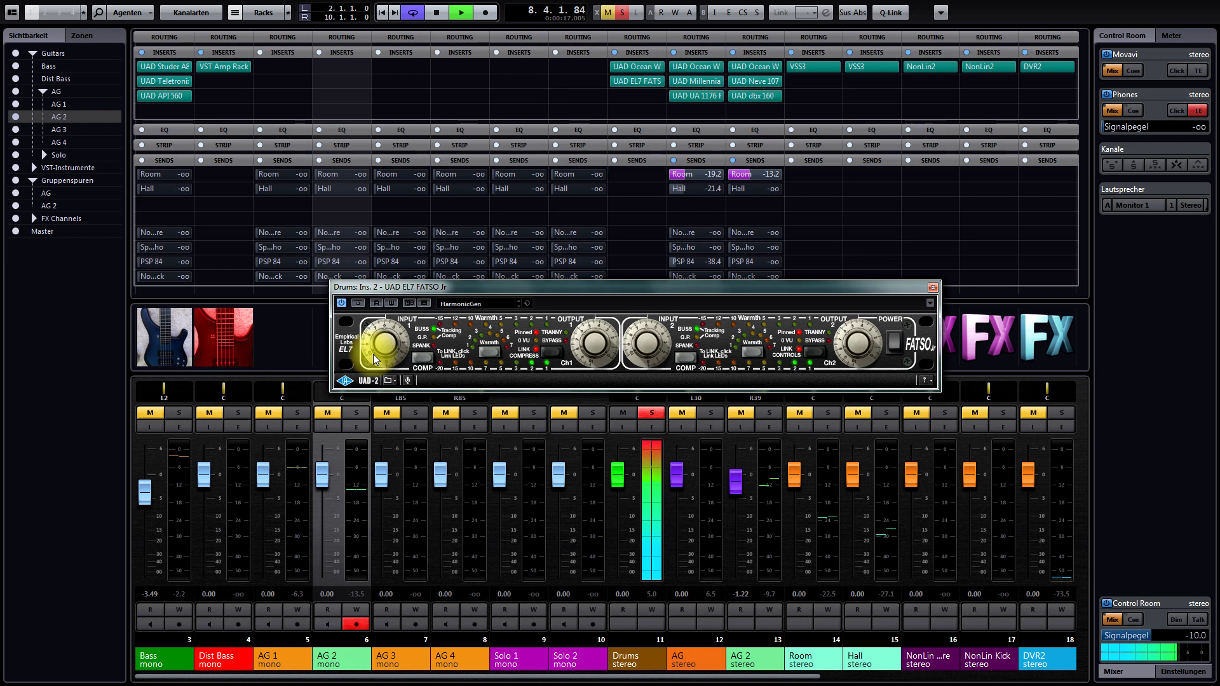
{"action": "left_click", "coordinate": [932, 287]}
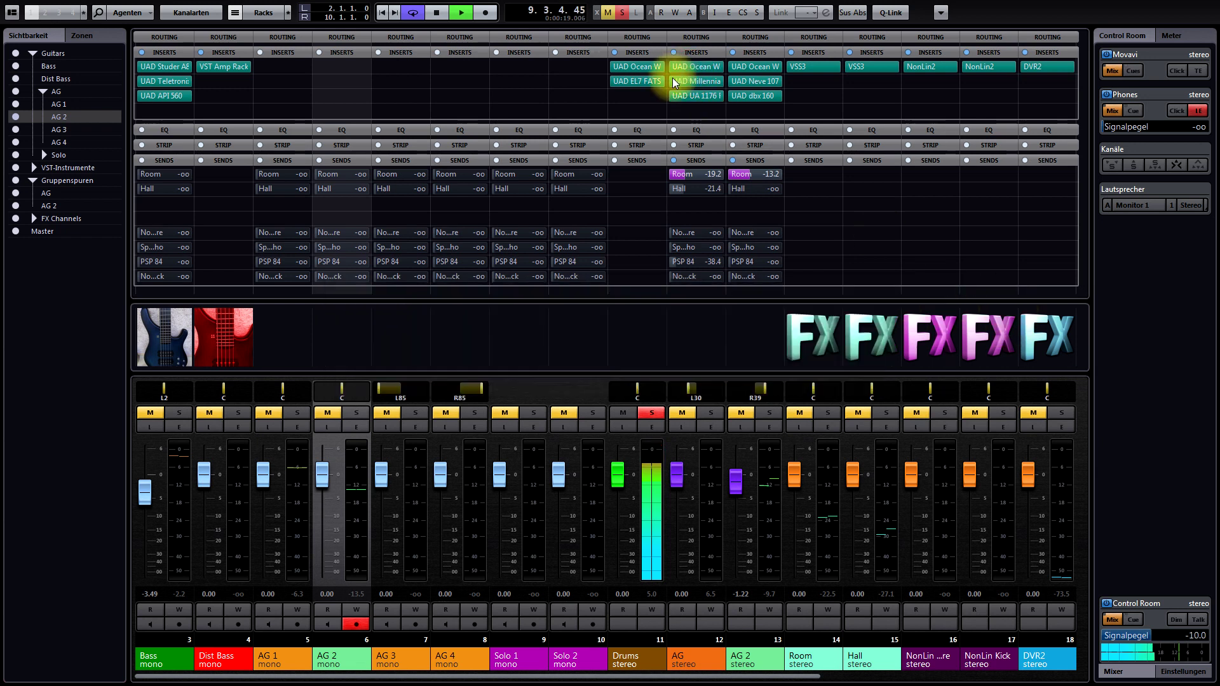
Step: Insert UAD Millennia NSEQ-2 in the Drums channel's third insert slot and open its editor
{"action": "left_click", "coordinate": [661, 96]}
{"action": "type", "text": "mil"}
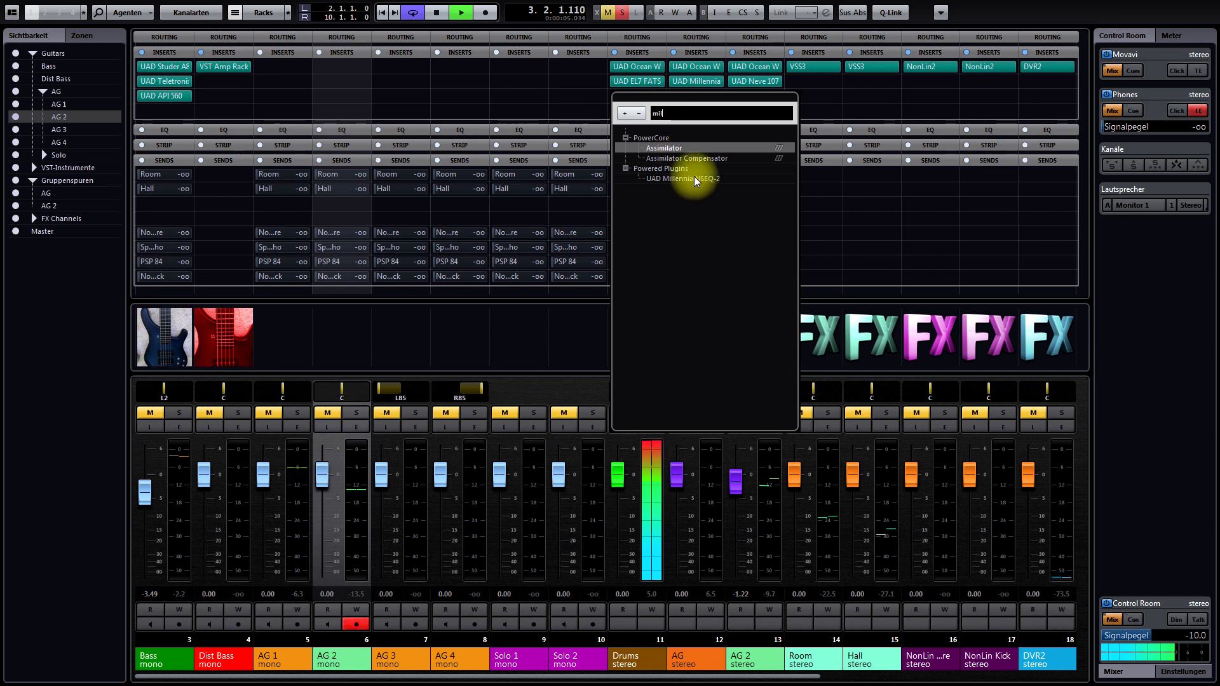
{"action": "left_click", "coordinate": [694, 175]}
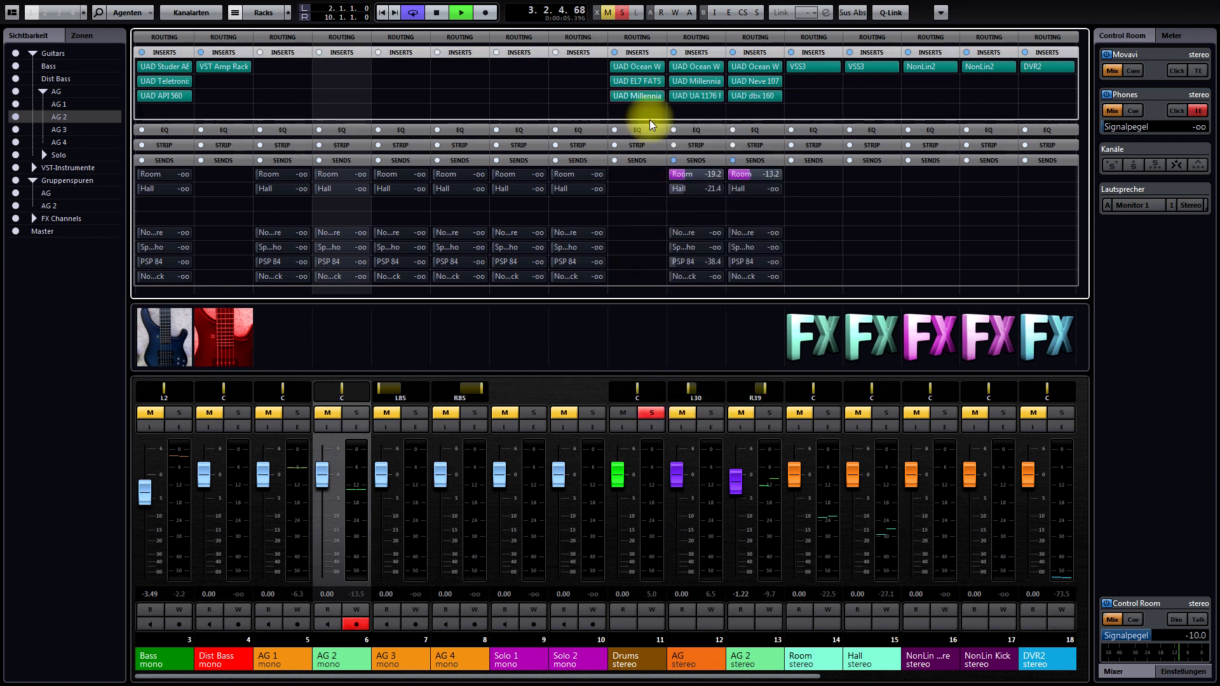
{"action": "left_click", "coordinate": [650, 97]}
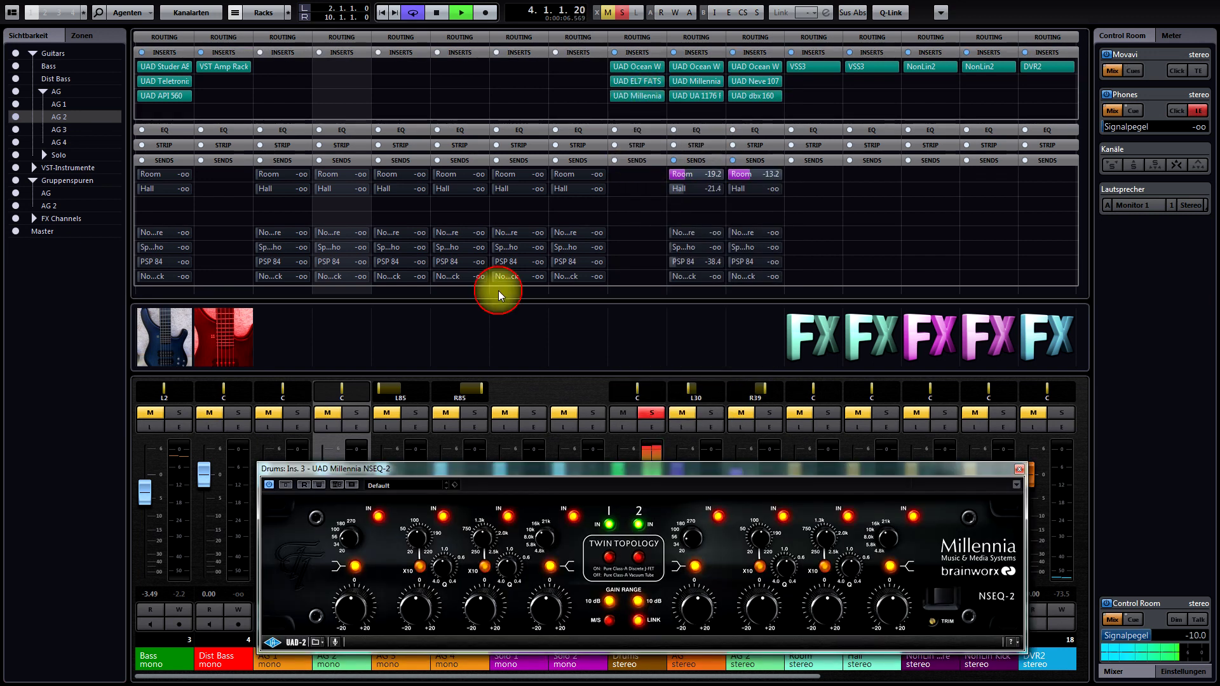
Step: Boost the drums' high and low bands slightly in the Millennia NSEQ-2 and close the equalizer
{"action": "left_click", "coordinate": [552, 608]}
{"action": "mouse_move", "coordinate": [552, 608]}
{"action": "left_mouse_down"}
{"action": "mouse_move", "coordinate": [567, 578]}
{"action": "mouse_move", "coordinate": [561, 600]}
{"action": "left_mouse_up"}
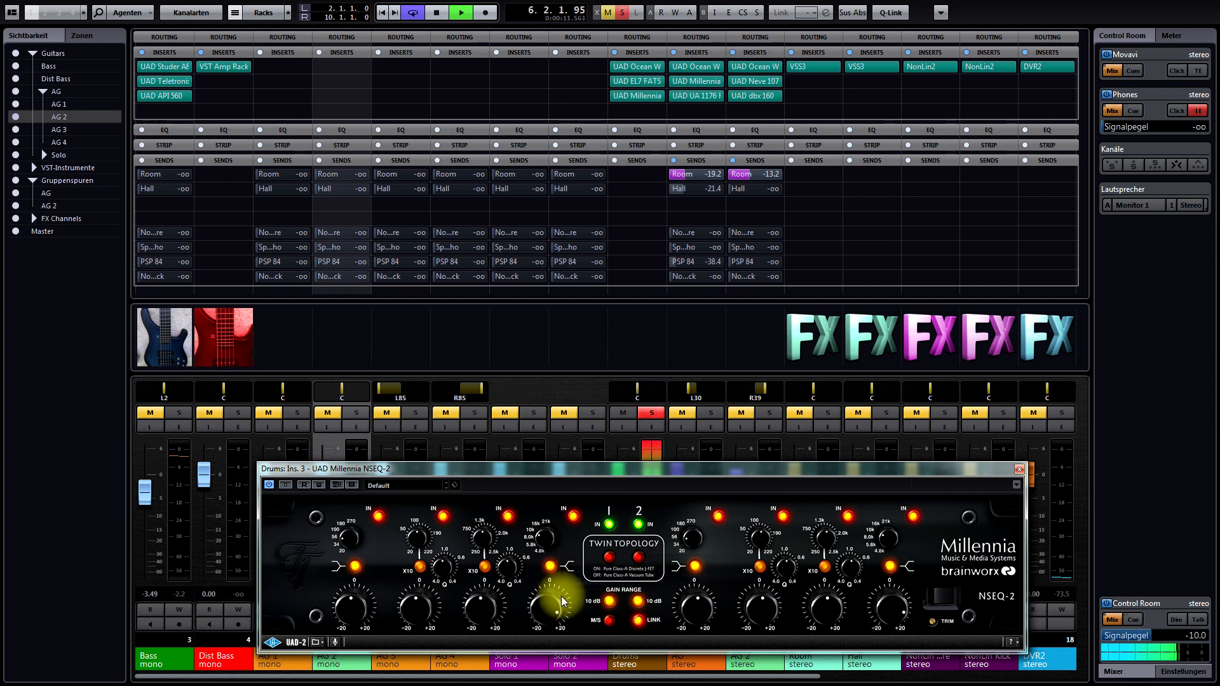
{"action": "left_click", "coordinate": [358, 605]}
{"action": "left_click_drag", "start_coordinate": [359, 605], "coordinate": [363, 596]}
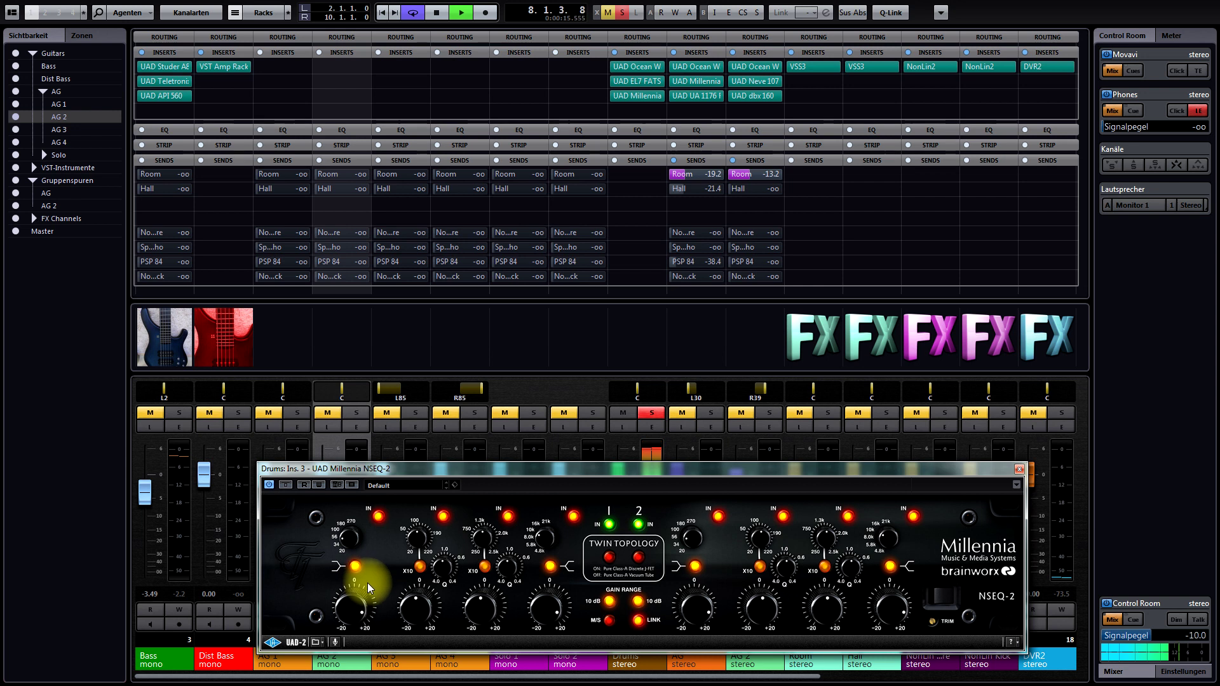
{"action": "left_click", "coordinate": [1019, 470]}
{"action": "left_click", "coordinate": [799, 386]}
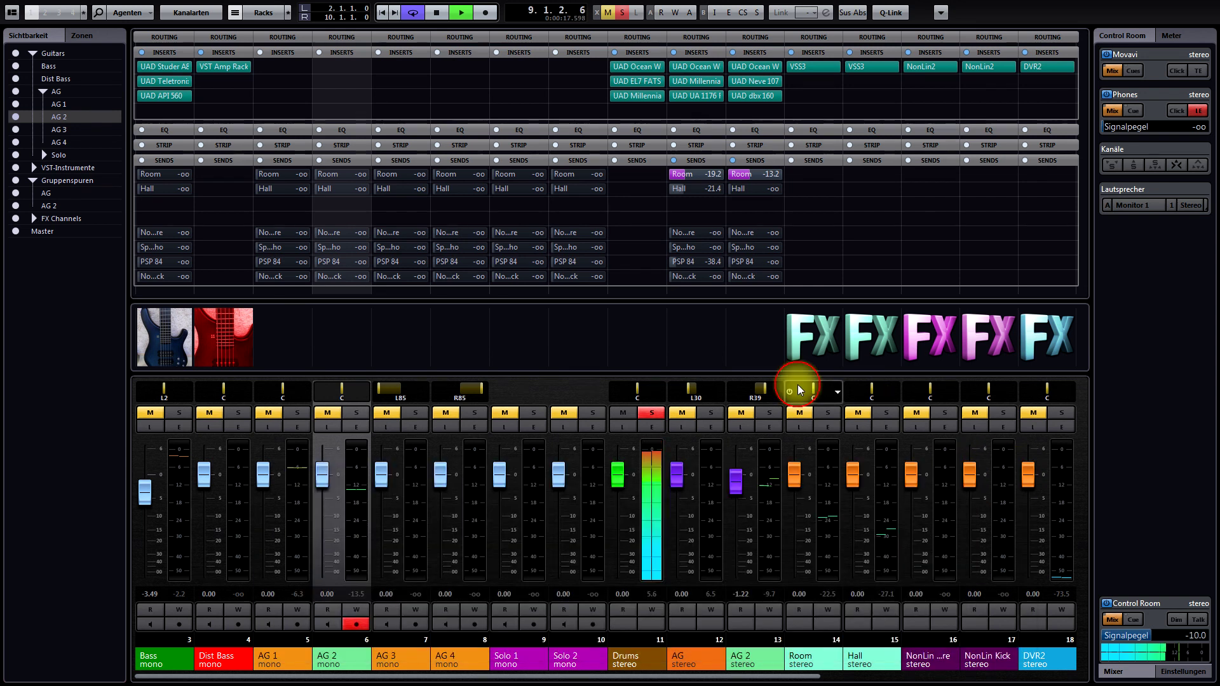
Step: Take the Drums channel out of solo and lower its fader to -2.21 dB
{"action": "left_click", "coordinate": [658, 425]}
{"action": "left_click", "coordinate": [655, 414]}
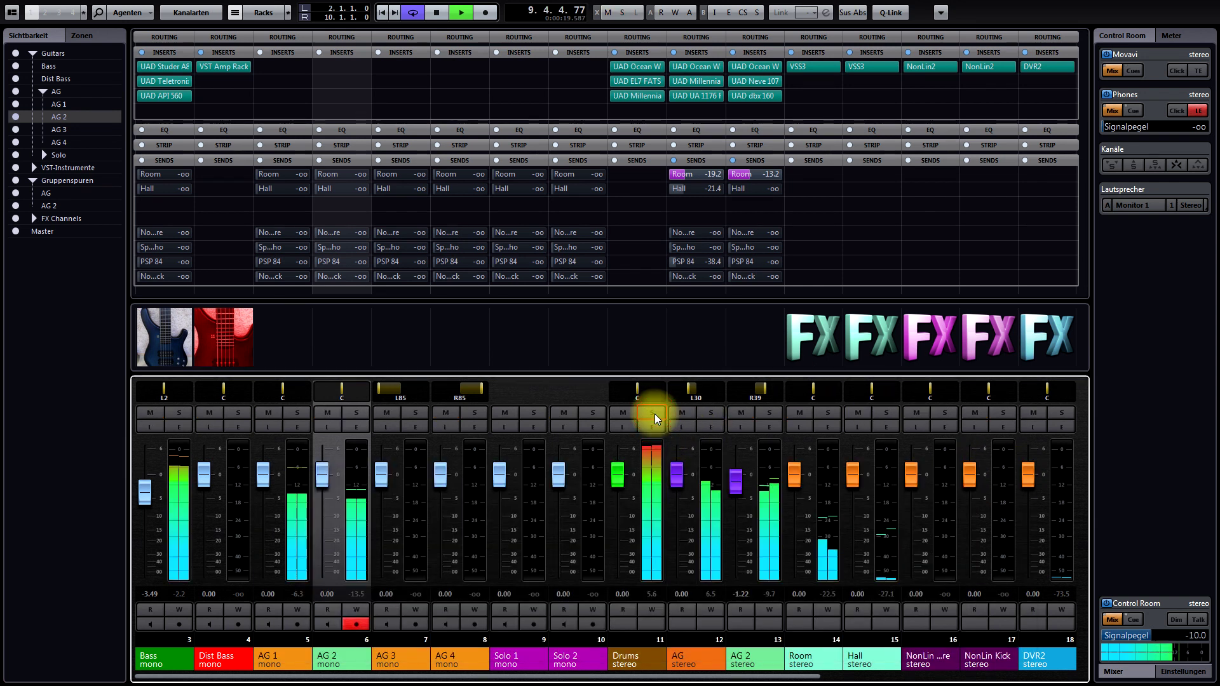
{"action": "left_click_drag", "start_coordinate": [625, 477], "coordinate": [624, 490]}
Step: Insert UAD Precision Limiter in the Drums channel's fourth insert slot, check its gain reduction and close it
{"action": "left_click", "coordinate": [659, 108]}
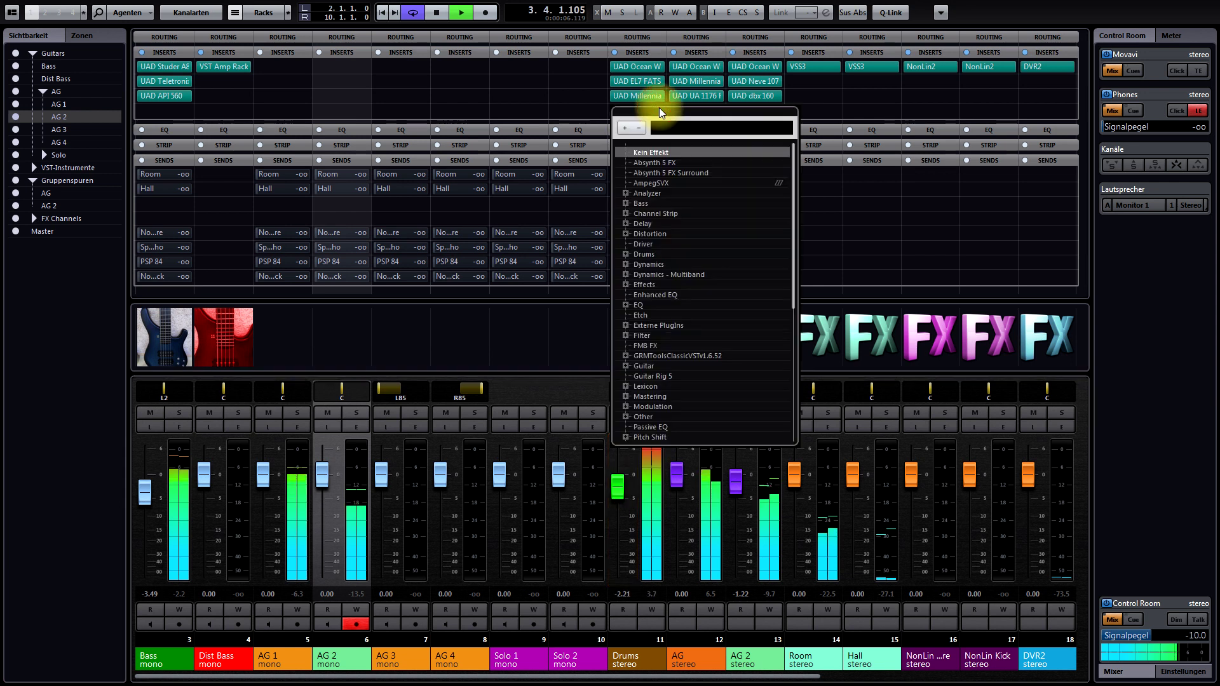
{"action": "type", "text": "prec"}
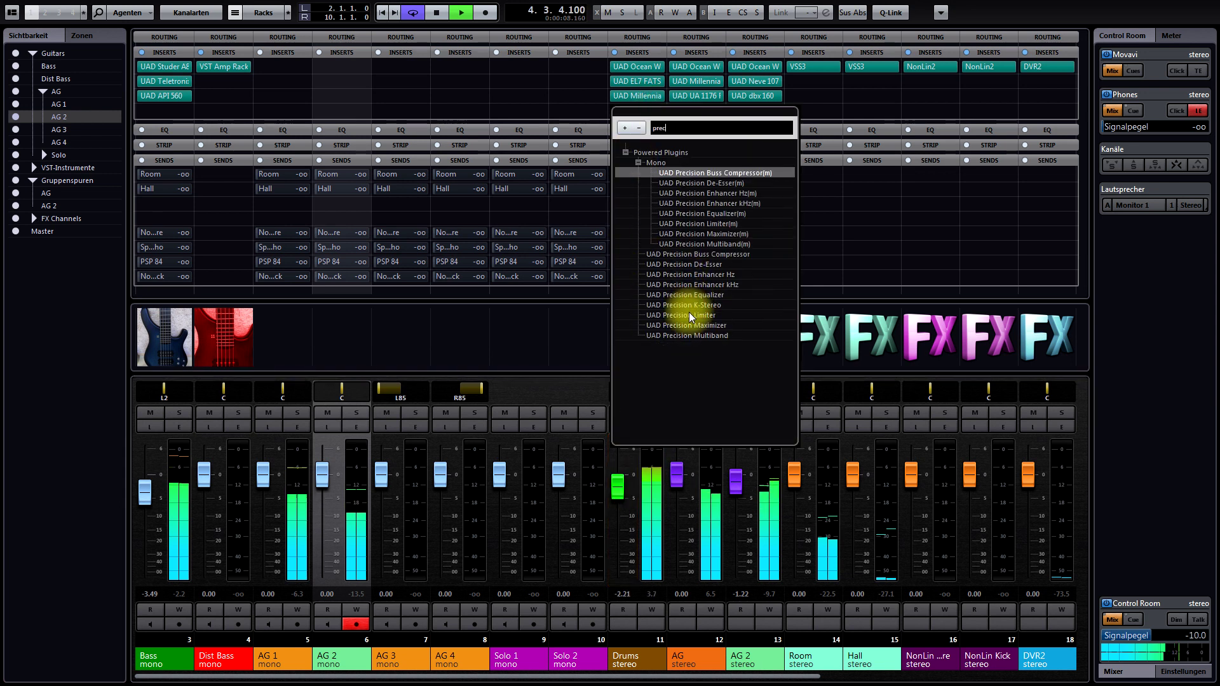
{"action": "left_click", "coordinate": [683, 315]}
{"action": "left_click", "coordinate": [627, 112]}
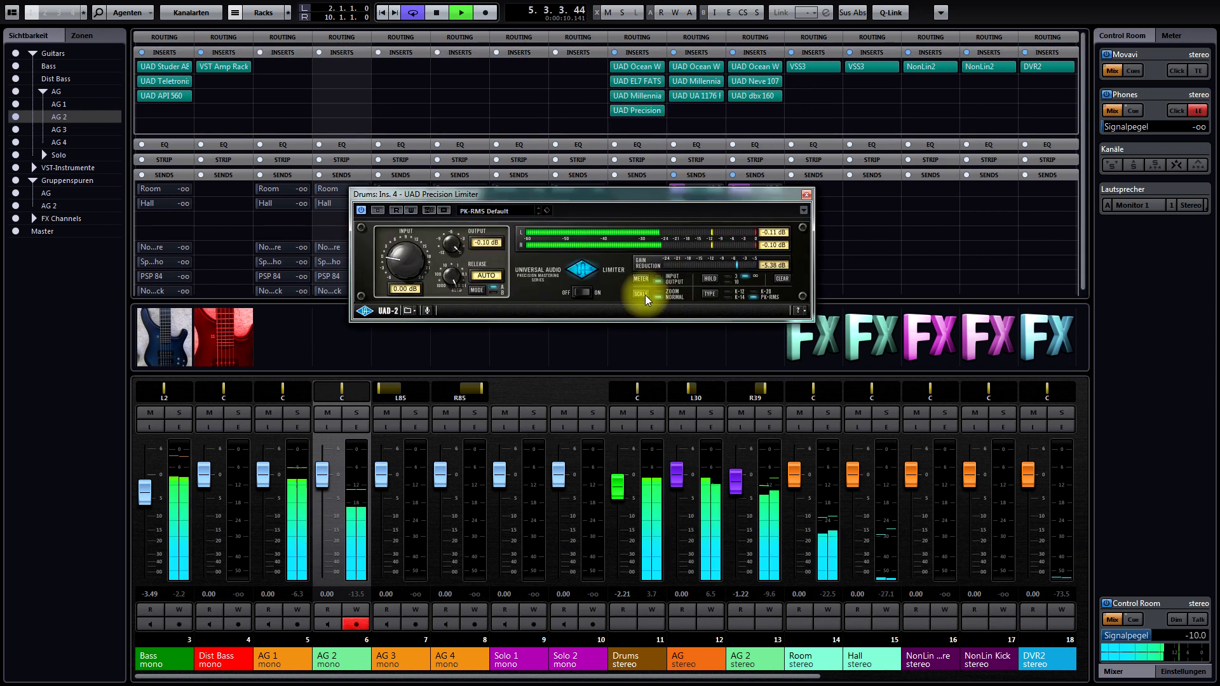
{"action": "left_click", "coordinate": [807, 196]}
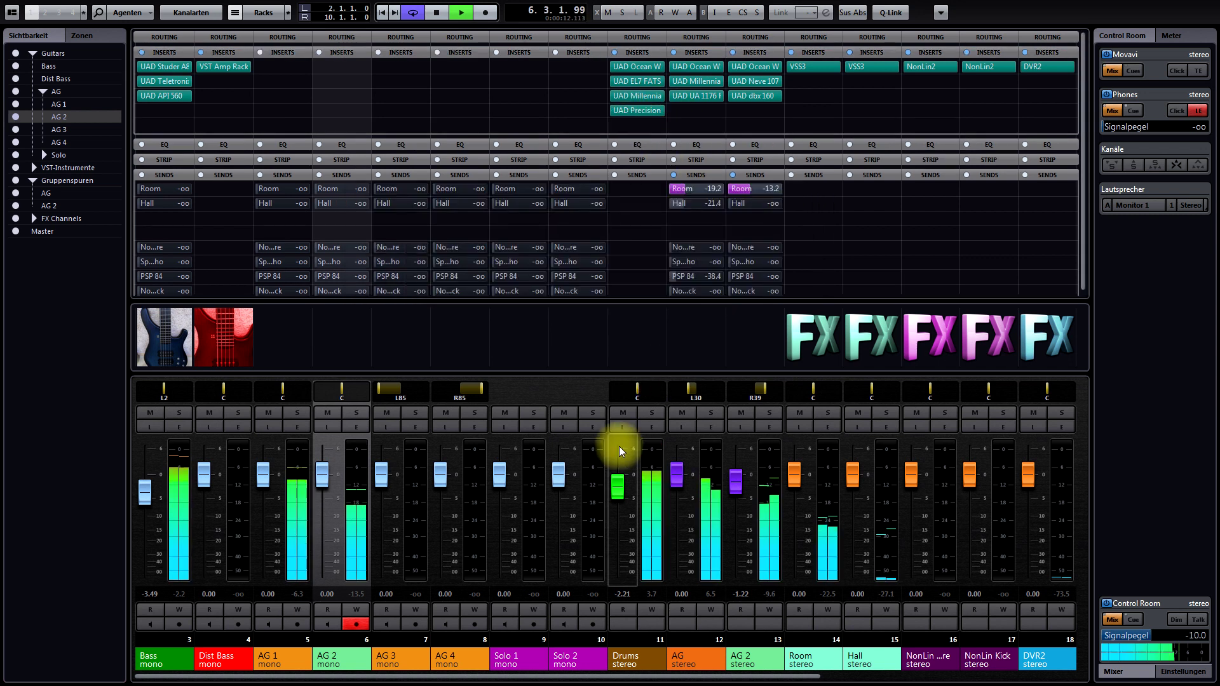
Step: Rebalance the mix by setting the Drums fader to -3.49 dB and the AG 2 group fader to -0.65 dB
{"action": "left_click_drag", "start_coordinate": [622, 496], "coordinate": [623, 483]}
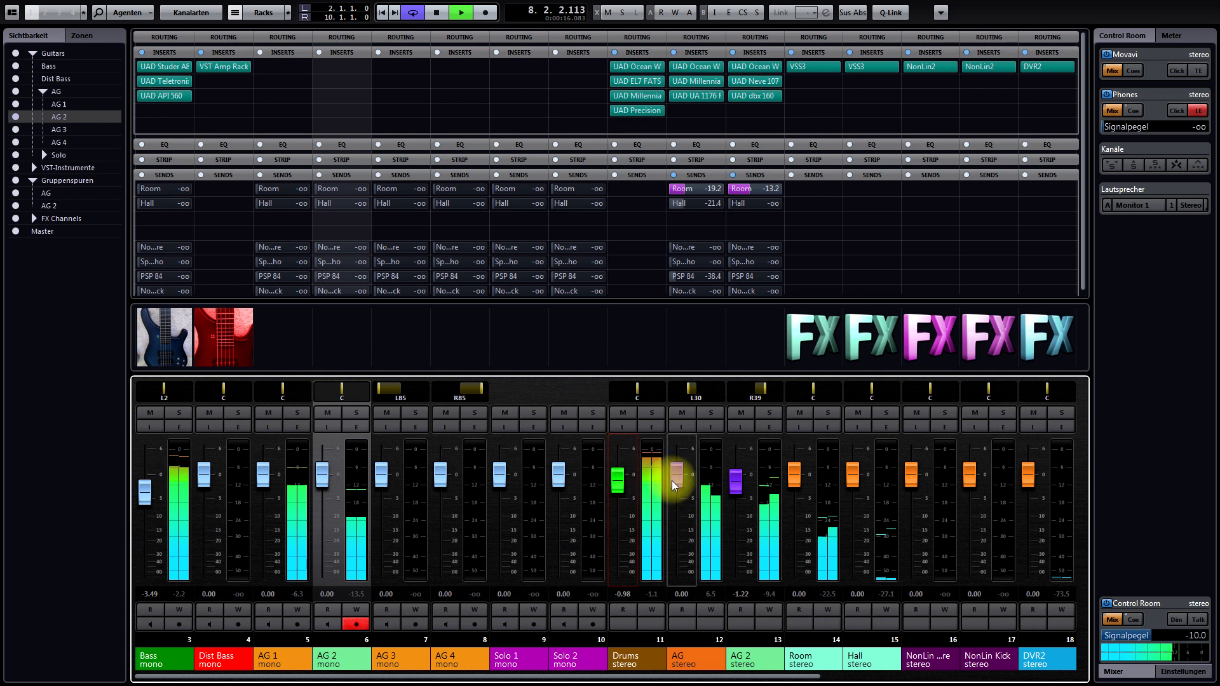
{"action": "left_click_drag", "start_coordinate": [730, 487], "coordinate": [735, 483]}
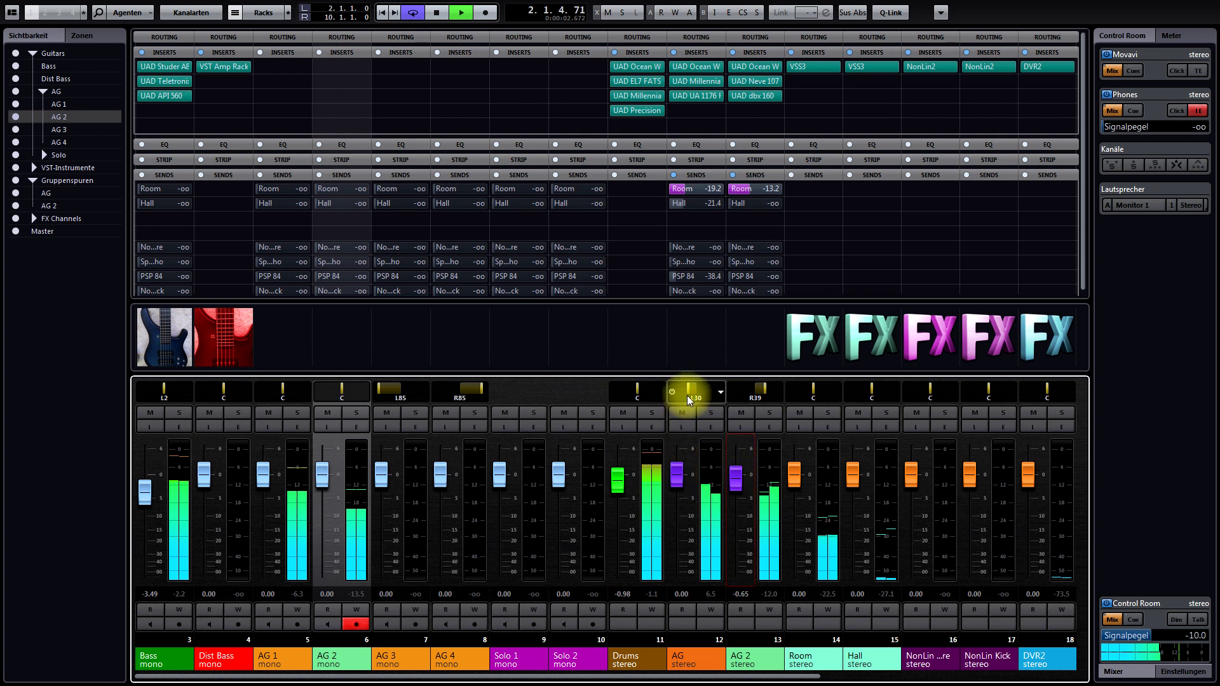
{"action": "left_click_drag", "start_coordinate": [614, 473], "coordinate": [654, 499]}
{"action": "left_click", "coordinate": [677, 486]}
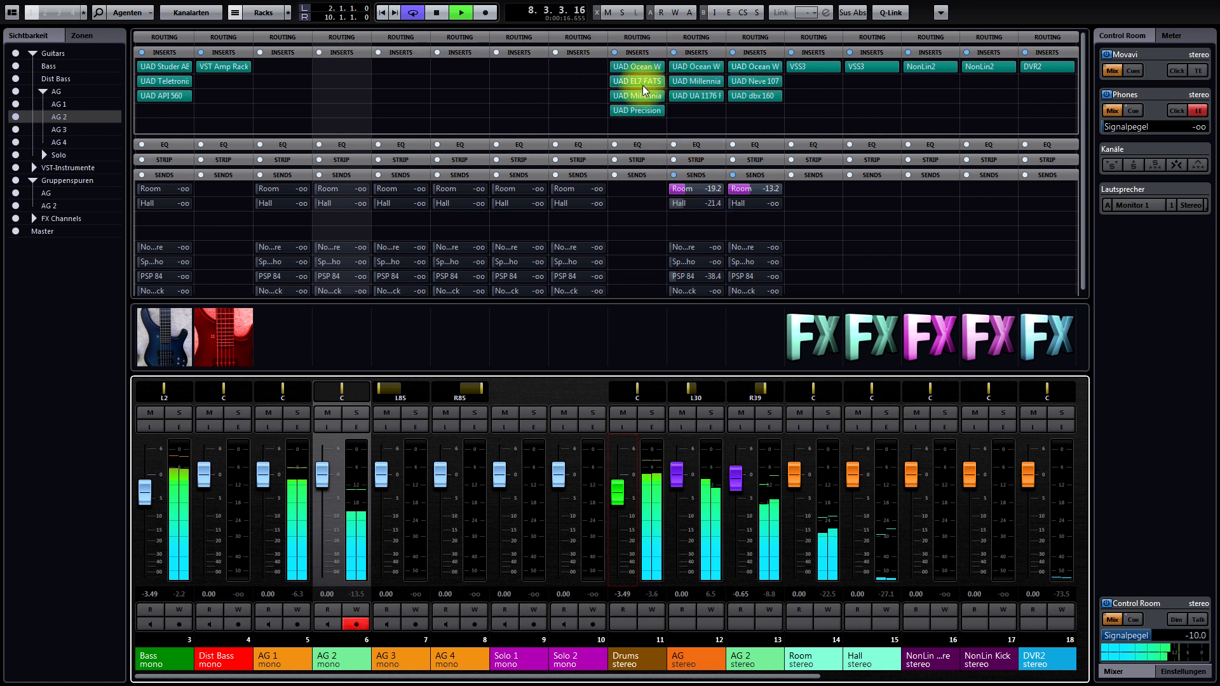
Step: Compare the mix with and without Ocean Way Studios on Drums, AG and AG 2, leaving all three active
{"action": "left_click", "coordinate": [638, 67]}
{"action": "left_click_drag", "start_coordinate": [637, 67], "coordinate": [753, 68]}
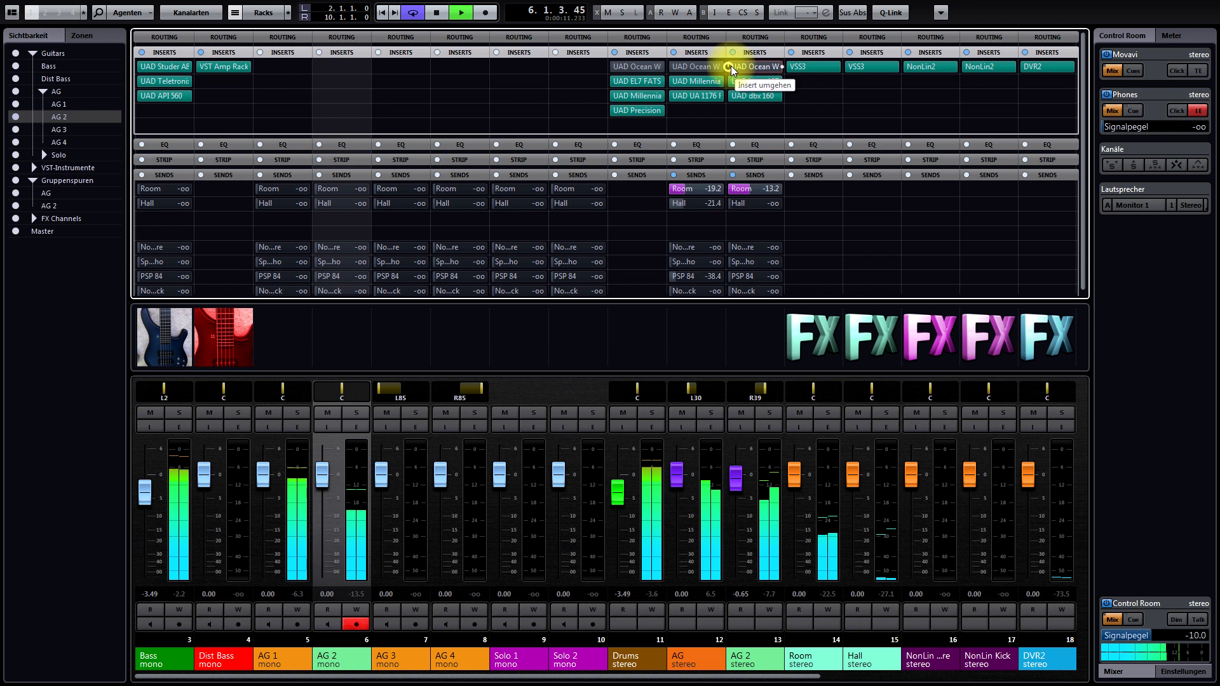
{"action": "left_click", "coordinate": [615, 67]}
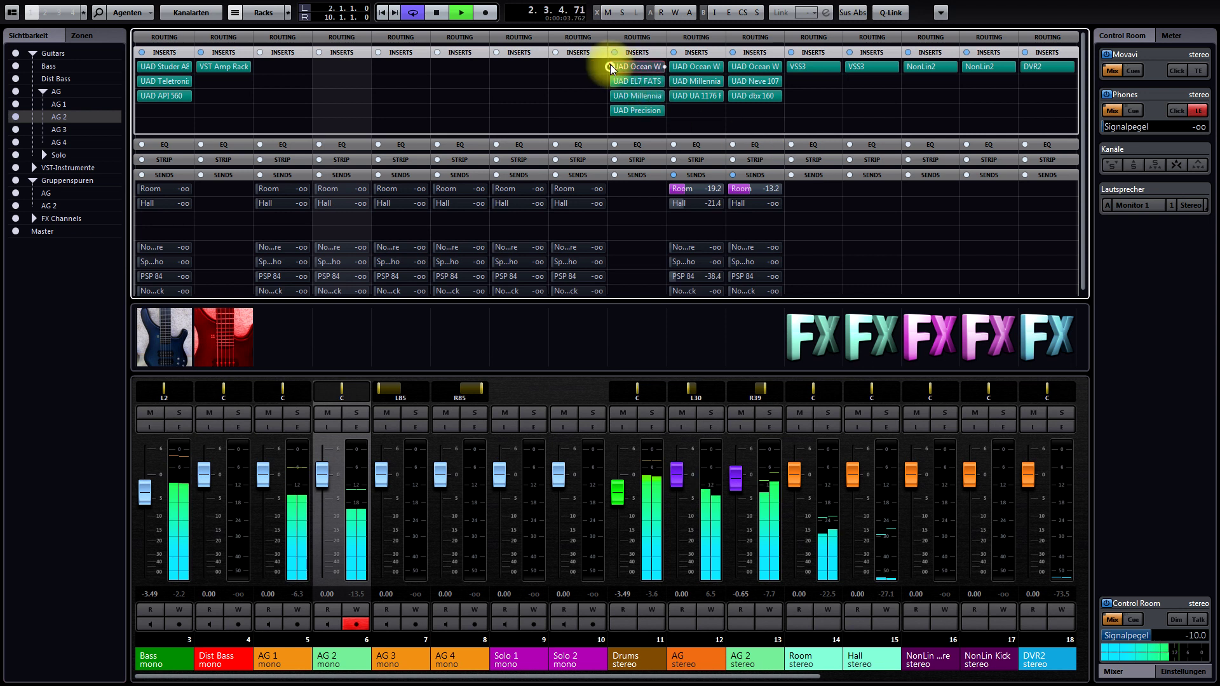
{"action": "left_click", "coordinate": [673, 67]}
{"action": "left_click", "coordinate": [732, 67]}
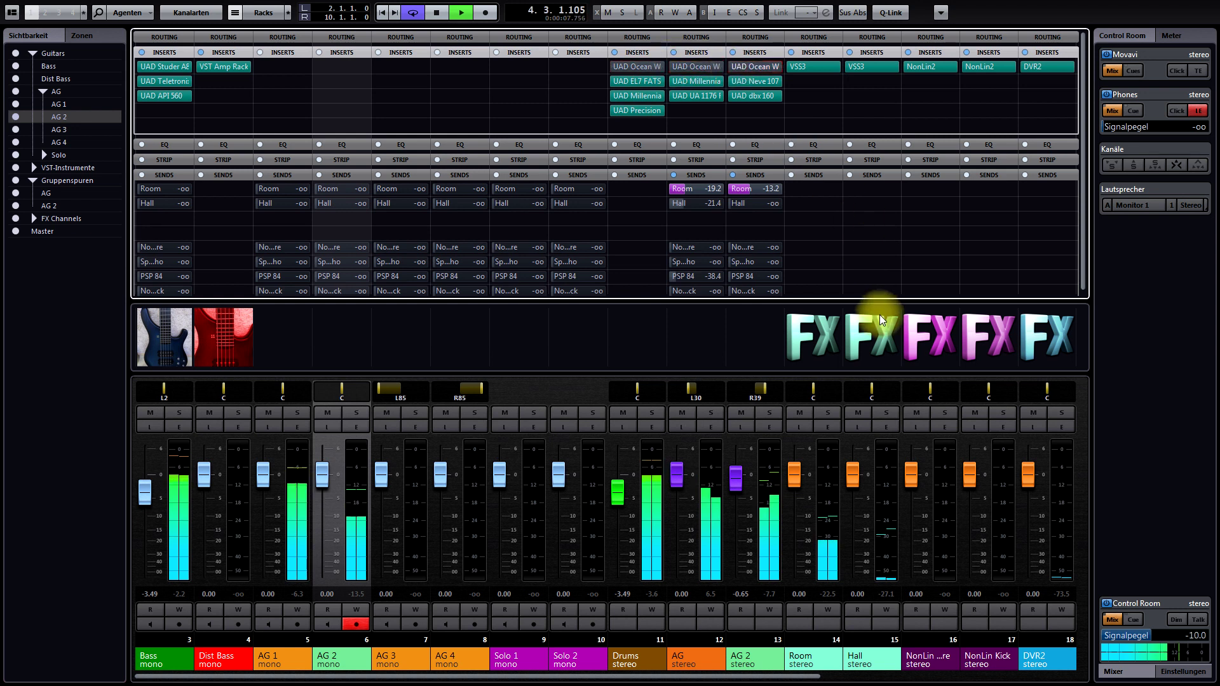
{"action": "left_click", "coordinate": [730, 67]}
{"action": "left_click", "coordinate": [677, 67]}
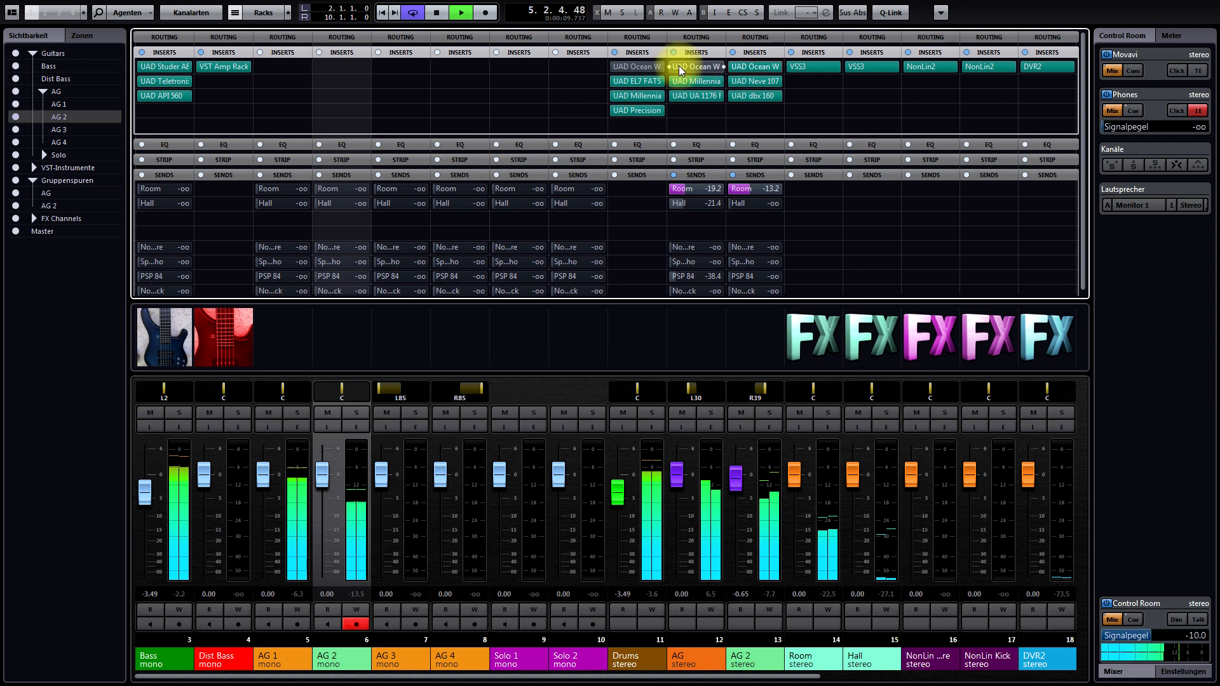
{"action": "left_click", "coordinate": [613, 67]}
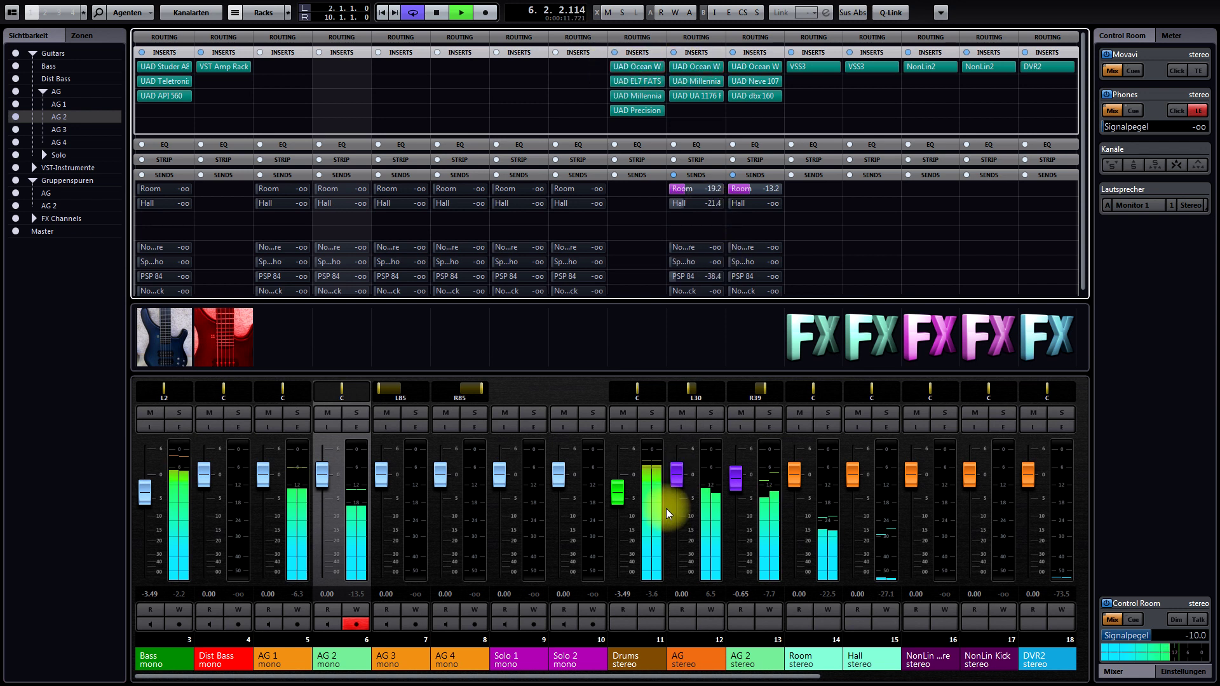
Step: Close the mixer and look over the drum, bass and acoustic guitar tracks in the project window
{"action": "key", "text": "F3"}
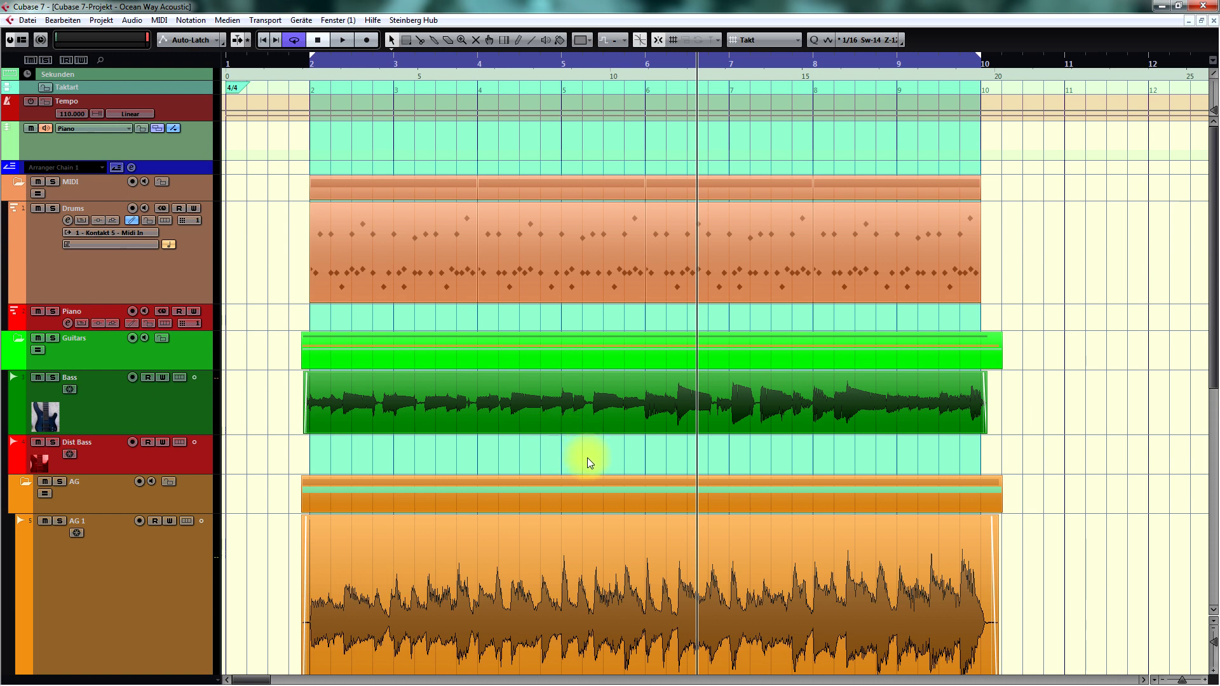
{"action": "scroll", "coordinate": [1017, 445], "scroll_direction": "down", "scroll_amount": 5}
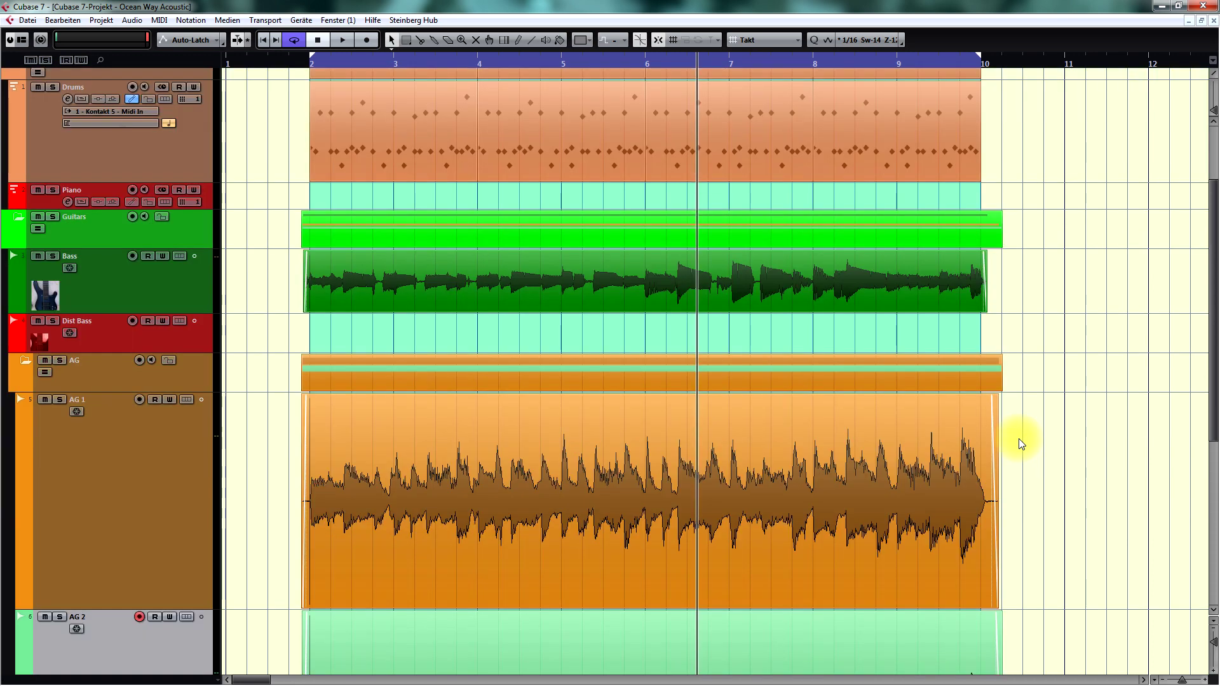
{"action": "scroll", "coordinate": [1019, 437], "scroll_direction": "down", "scroll_amount": 2}
{"action": "scroll", "coordinate": [1019, 437], "scroll_direction": "up", "scroll_amount": 8}
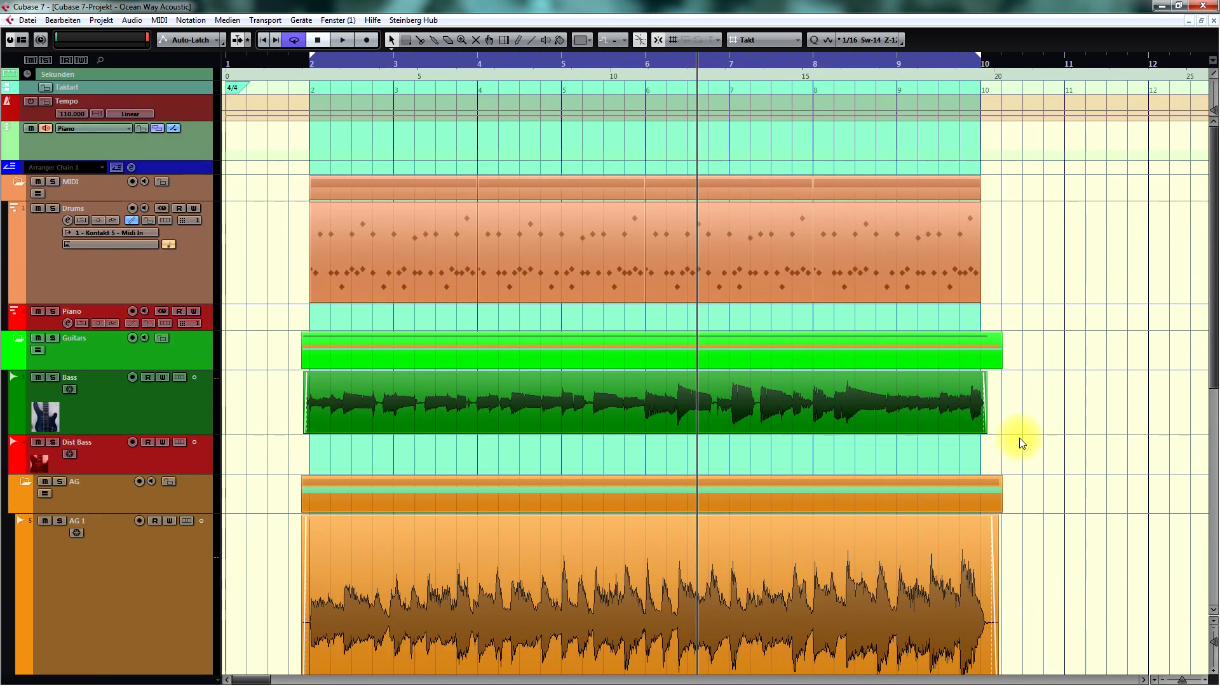
{"action": "scroll", "coordinate": [1023, 440], "scroll_direction": "down", "scroll_amount": 1}
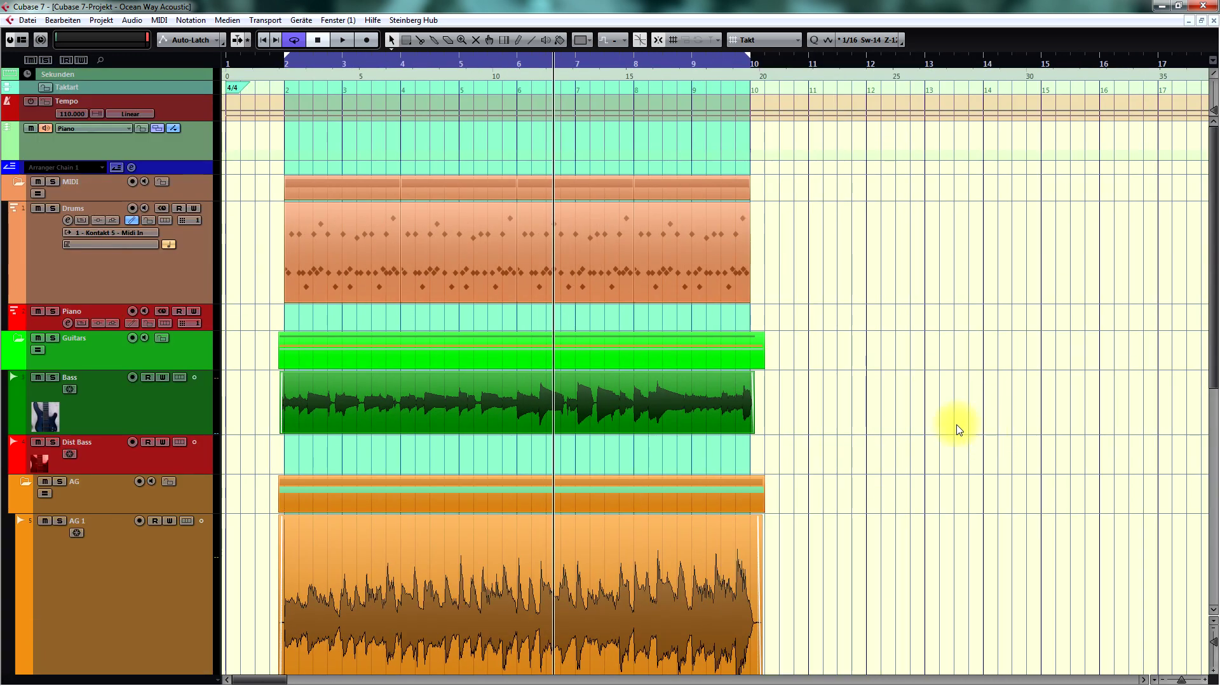
{"action": "scroll", "coordinate": [955, 424], "scroll_direction": "up", "scroll_amount": 1}
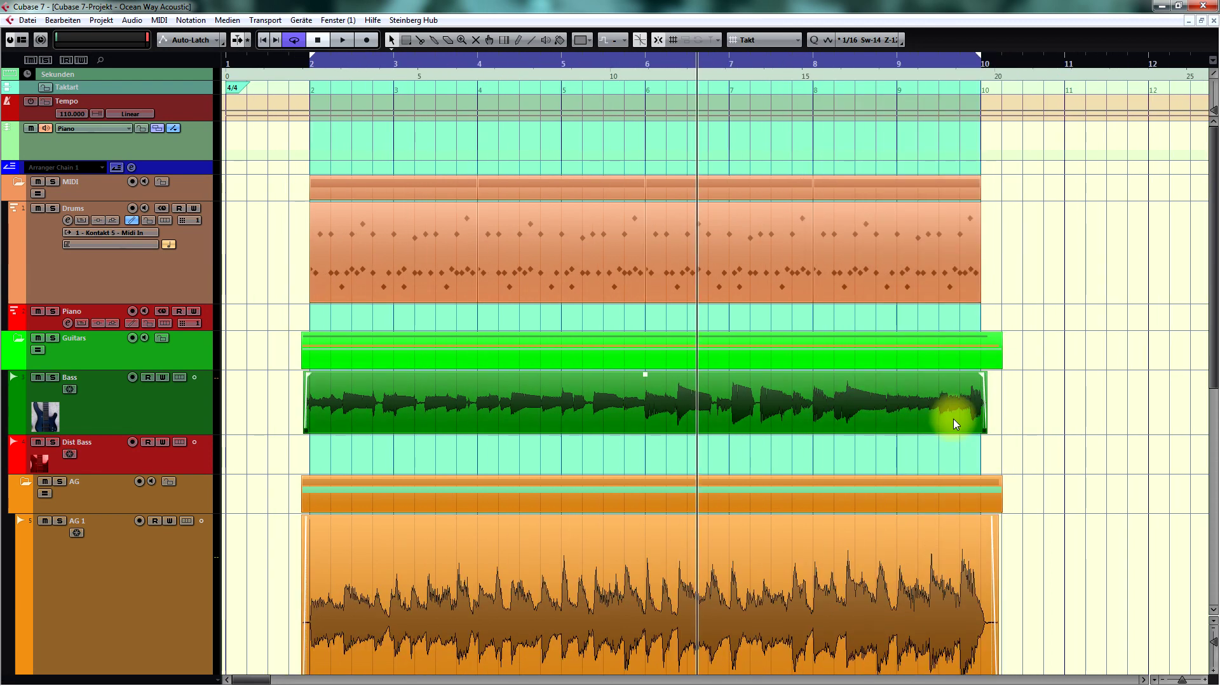